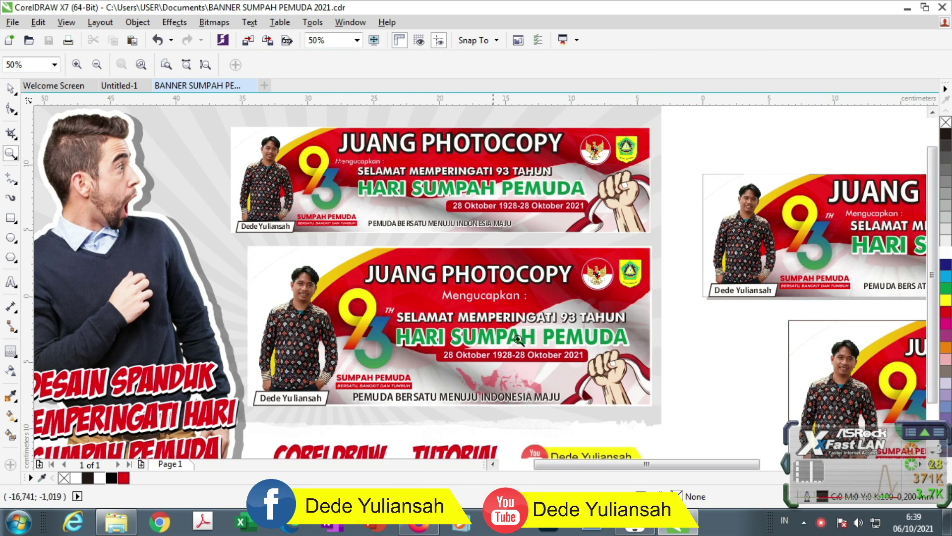
Review the two finished Sumpah Pemuda banners, switch to the Untitled-1 document and frame its blank page with the sample banner.
{"action": "right_click", "coordinate": [387, 321]}
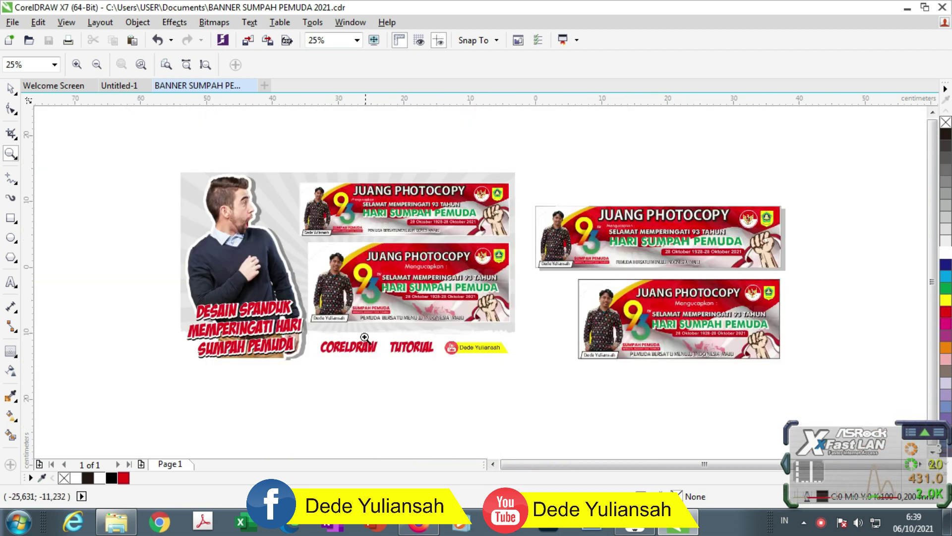
{"action": "left_click_drag", "start_coordinate": [536, 212], "coordinate": [782, 366]}
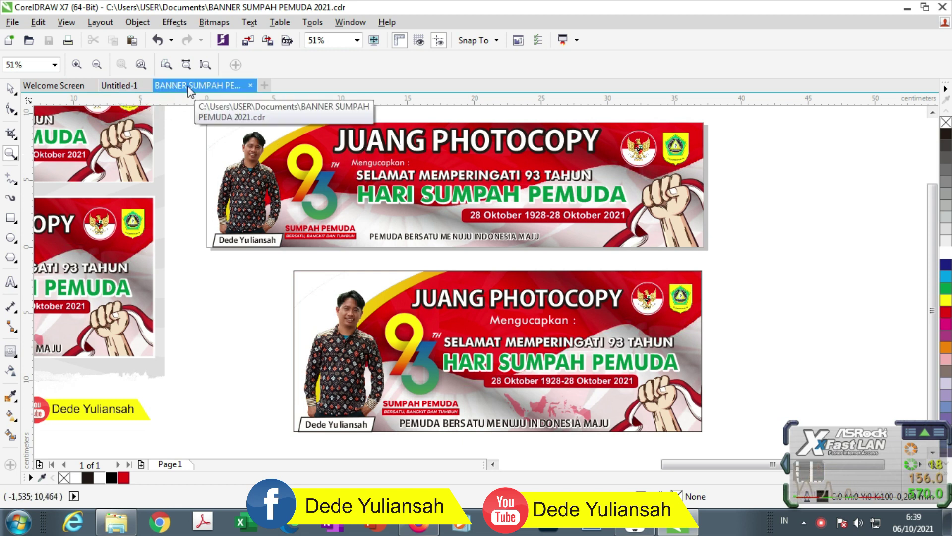
{"action": "left_click", "coordinate": [121, 85]}
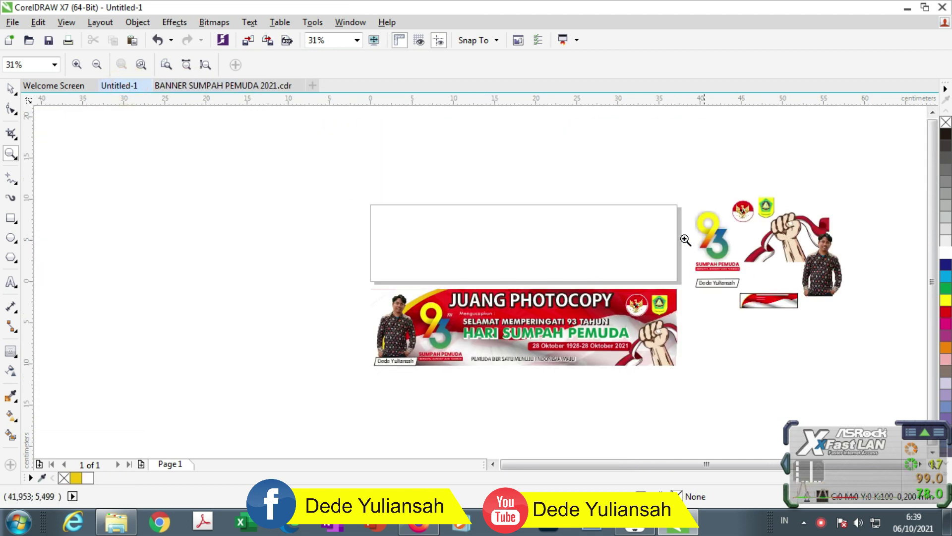
{"action": "left_click_drag", "start_coordinate": [307, 163], "coordinate": [693, 381]}
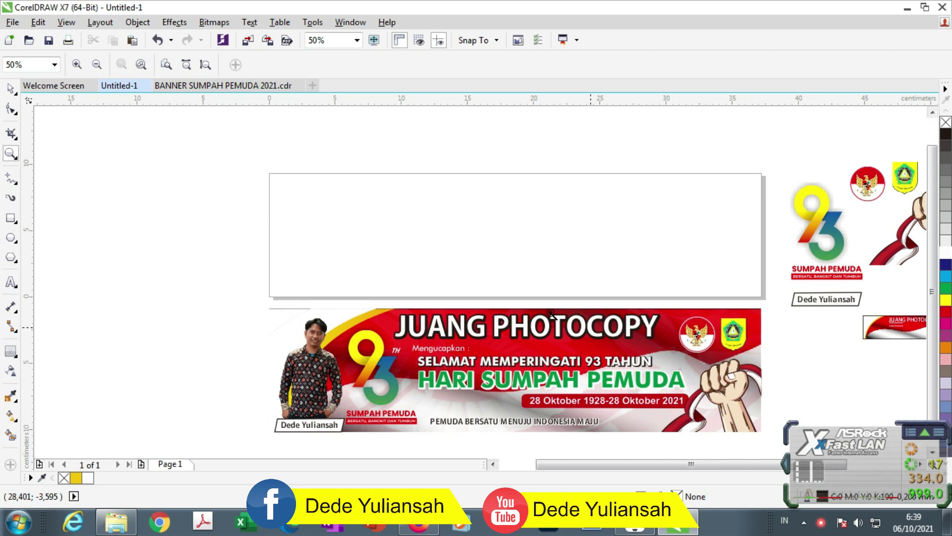
{"action": "left_click", "coordinate": [11, 89]}
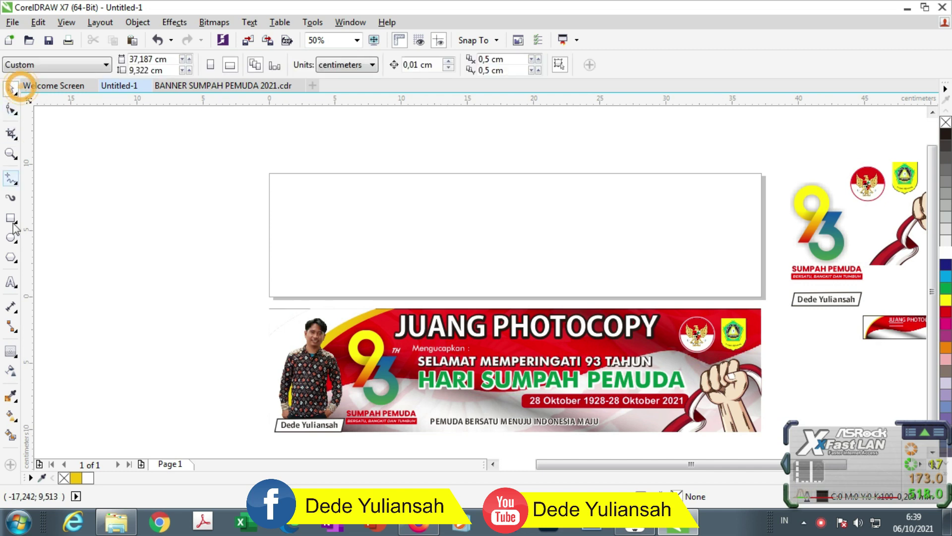
{"action": "left_click", "coordinate": [11, 282]}
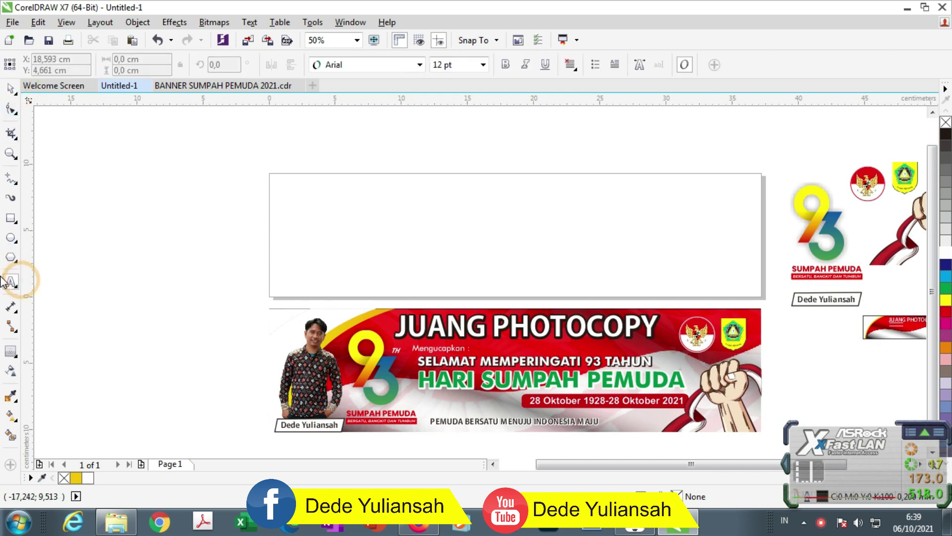
{"action": "left_click", "coordinate": [10, 90]}
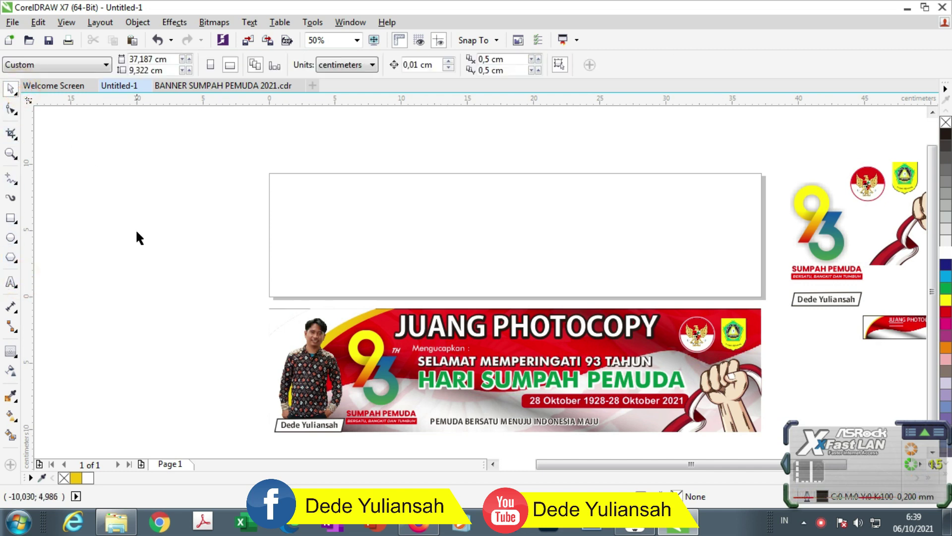
Create a page-sized rectangle of 37,187 × 9,322 cm and centre it on the page.
{"action": "double_click", "coordinate": [13, 219]}
{"action": "left_click", "coordinate": [11, 89]}
{"action": "left_click", "coordinate": [111, 222]}
{"action": "left_click_drag", "start_coordinate": [364, 229], "coordinate": [315, 207]}
{"action": "left_click", "coordinate": [260, 136]}
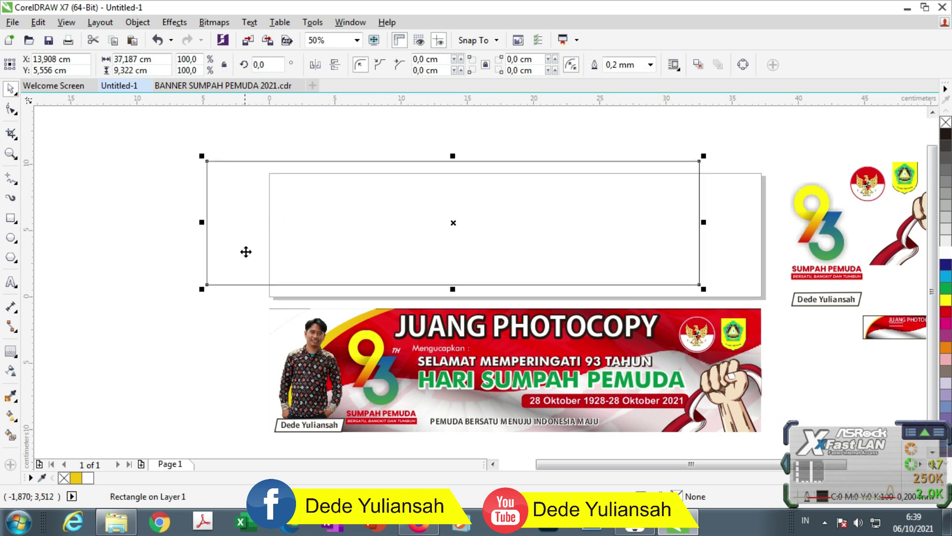
{"action": "key", "text": "p"}
Take the small banner beside the page apart and move its flag bitmap clear of the other pieces.
{"action": "scroll", "coordinate": [268, 253], "scroll_direction": "down", "scroll_amount": 1}
{"action": "scroll", "coordinate": [593, 295], "scroll_direction": "up", "scroll_amount": 1}
{"action": "mouse_move", "coordinate": [575, 280]}
{"action": "left_mouse_down"}
{"action": "mouse_move", "coordinate": [565, 325]}
{"action": "mouse_move", "coordinate": [580, 280]}
{"action": "left_mouse_up"}
{"action": "left_click", "coordinate": [569, 364]}
{"action": "left_click", "coordinate": [580, 387]}
{"action": "right_click", "coordinate": [579, 281]}
{"action": "left_click", "coordinate": [514, 290]}
{"action": "left_click", "coordinate": [495, 305]}
PowerClip the flag bitmap inside the page-sized rectangle and enlarge it to fill the frame, about 37,16 × 9,32 cm.
{"action": "right_click", "coordinate": [539, 275]}
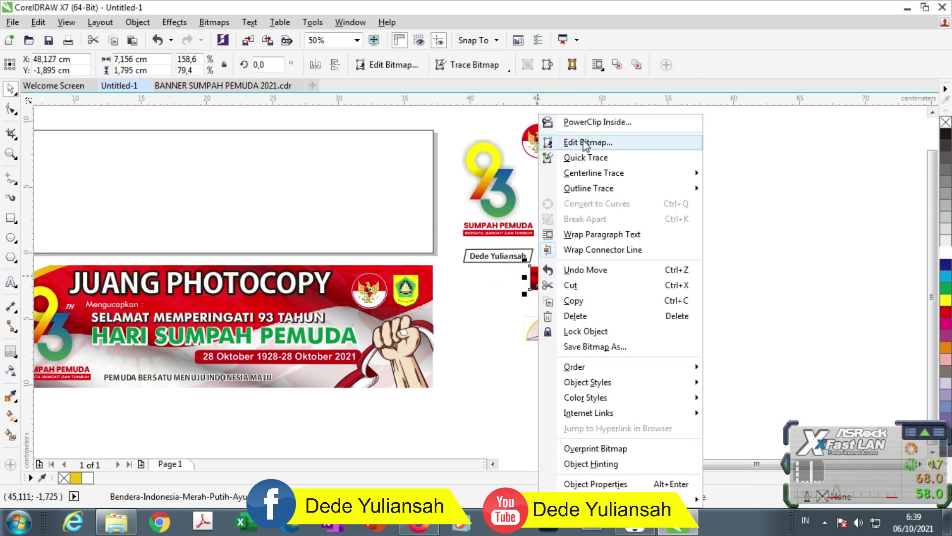
{"action": "left_click", "coordinate": [598, 122]}
{"action": "left_click", "coordinate": [329, 190]}
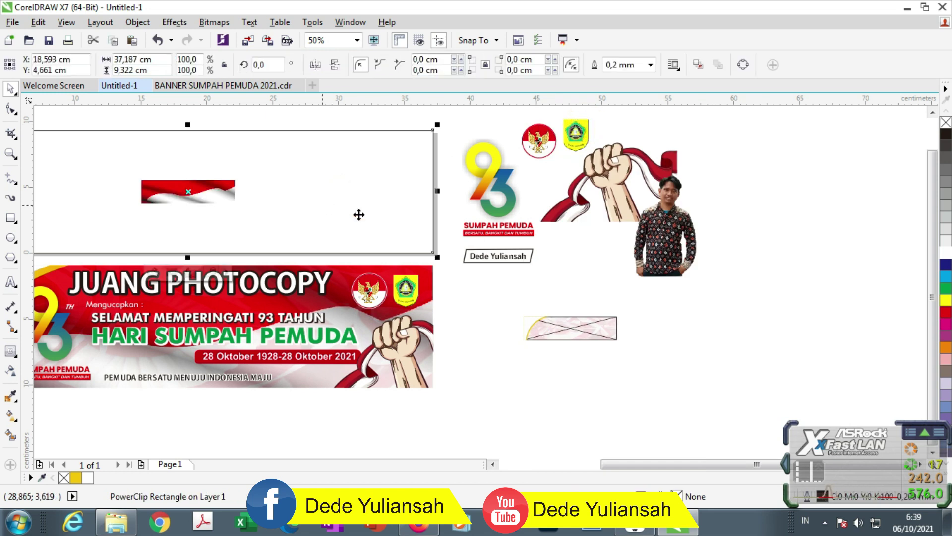
{"action": "left_click", "coordinate": [232, 201]}
{"action": "left_click_drag", "start_coordinate": [242, 209], "coordinate": [439, 300]}
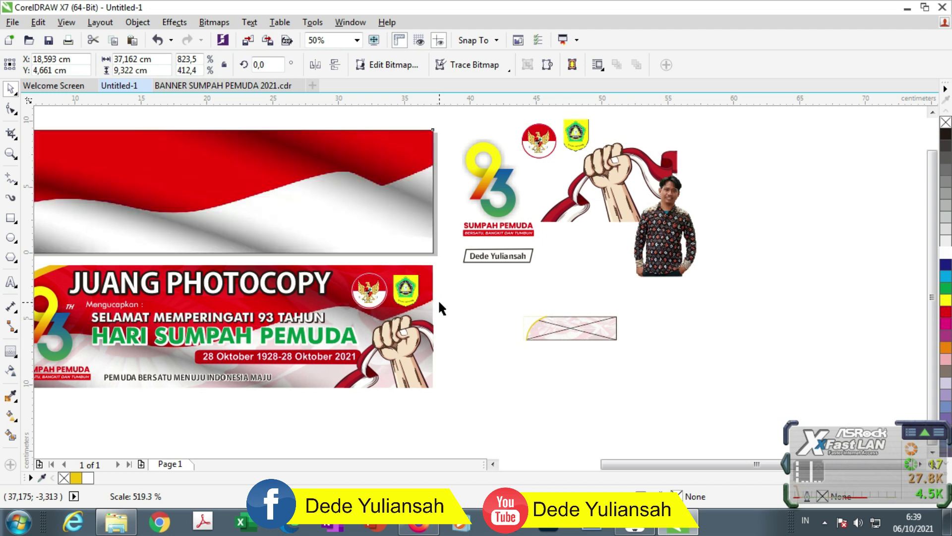
Move the pale red-and-white pattern away from the leftover empty frame and delete that frame.
{"action": "left_click", "coordinate": [472, 292]}
{"action": "left_click_drag", "start_coordinate": [558, 325], "coordinate": [500, 299]}
{"action": "left_click", "coordinate": [582, 323]}
{"action": "key", "text": "Delete"}
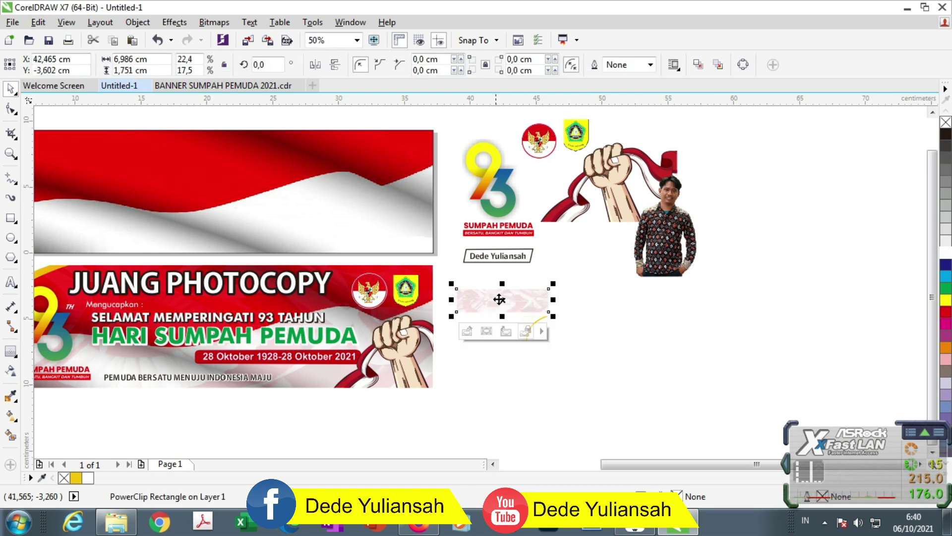
PowerClip the pale red-and-white pattern inside the flag-filled page rectangle.
{"action": "scroll", "coordinate": [500, 299], "scroll_direction": "down", "scroll_amount": 1}
{"action": "right_click", "coordinate": [505, 303]}
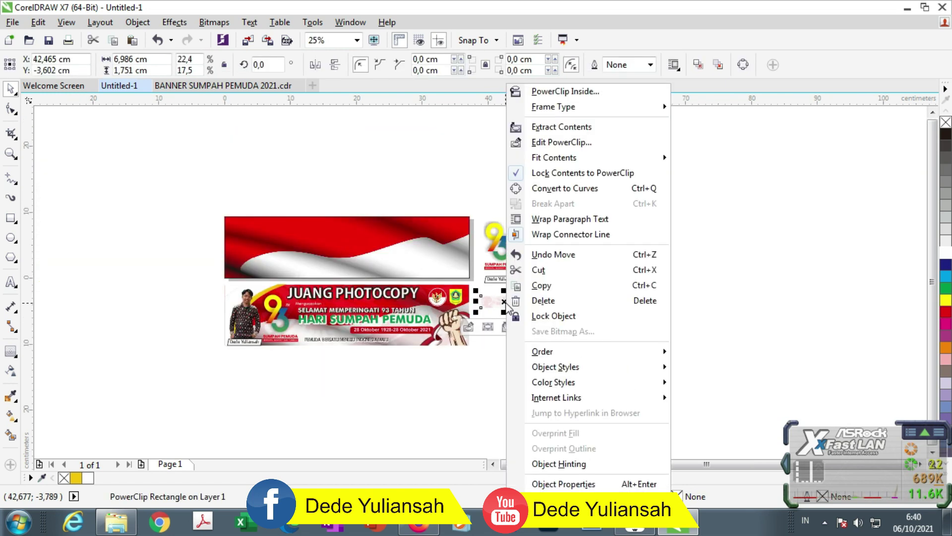
{"action": "left_click", "coordinate": [569, 90]}
{"action": "left_click", "coordinate": [331, 256]}
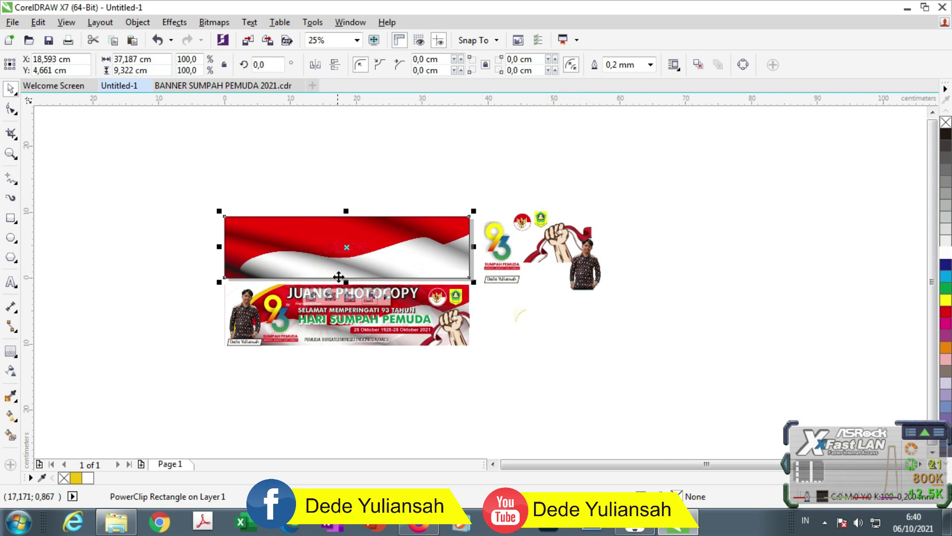
Edit the rectangle's PowerClip contents and enlarge the pale pattern over the whole flag, to about 37,9 × 9,5 cm.
{"action": "left_click", "coordinate": [364, 265], "text": "ctrl"}
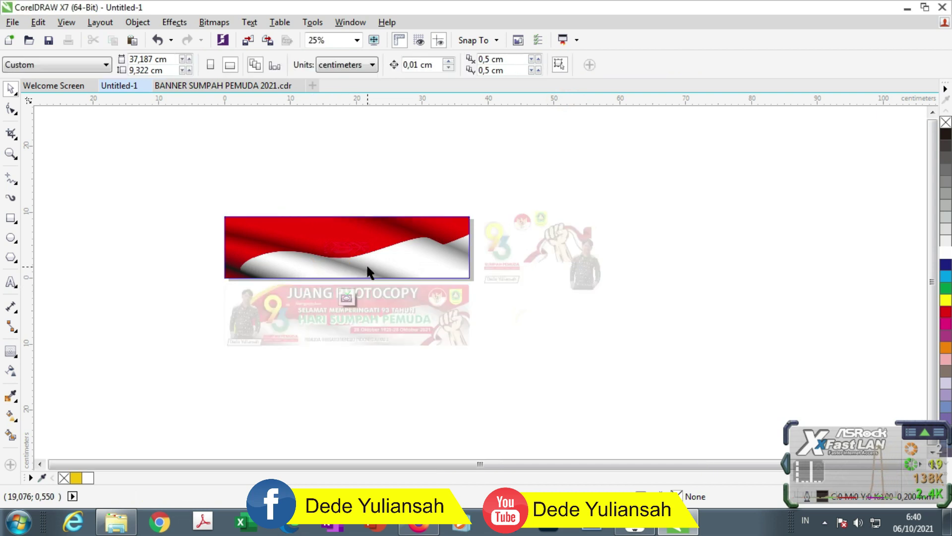
{"action": "left_click", "coordinate": [364, 265]}
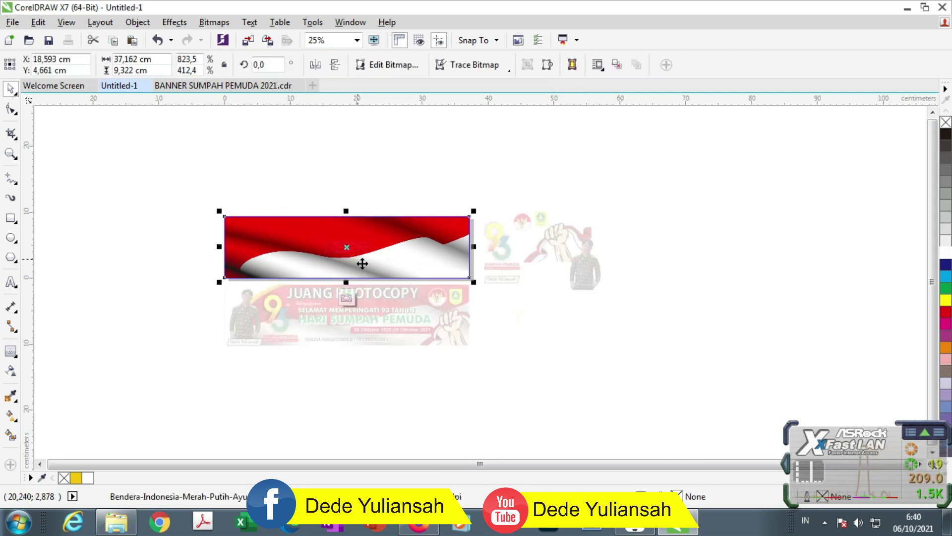
{"action": "scroll", "coordinate": [325, 287], "scroll_direction": "up", "scroll_amount": 1}
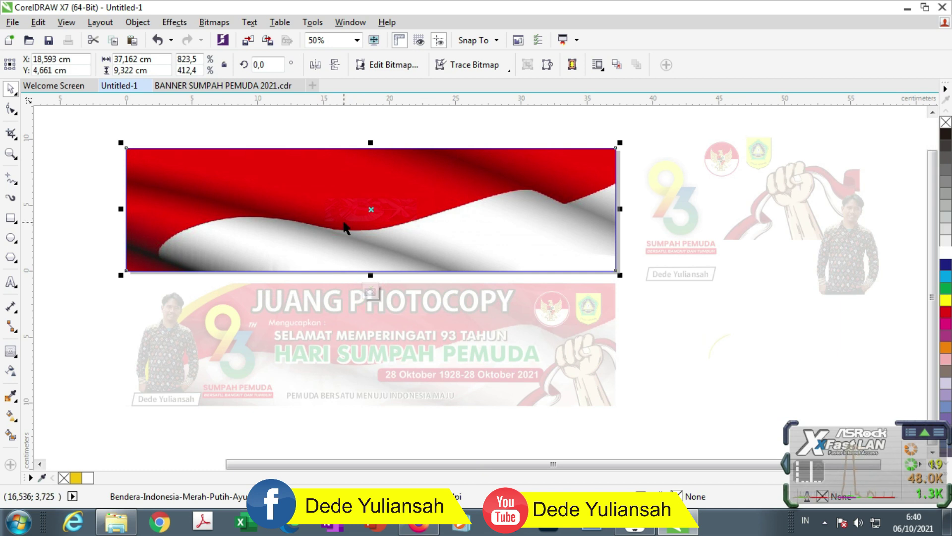
{"action": "left_click", "coordinate": [301, 212]}
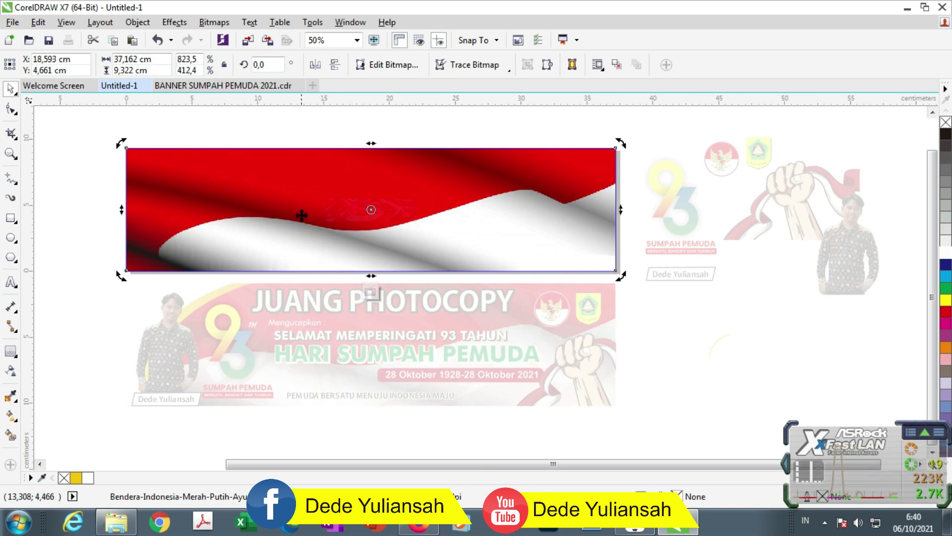
{"action": "left_click", "coordinate": [311, 129]}
{"action": "left_click_drag", "start_coordinate": [242, 138], "coordinate": [448, 267]}
{"action": "left_click_drag", "start_coordinate": [421, 232], "coordinate": [624, 327]}
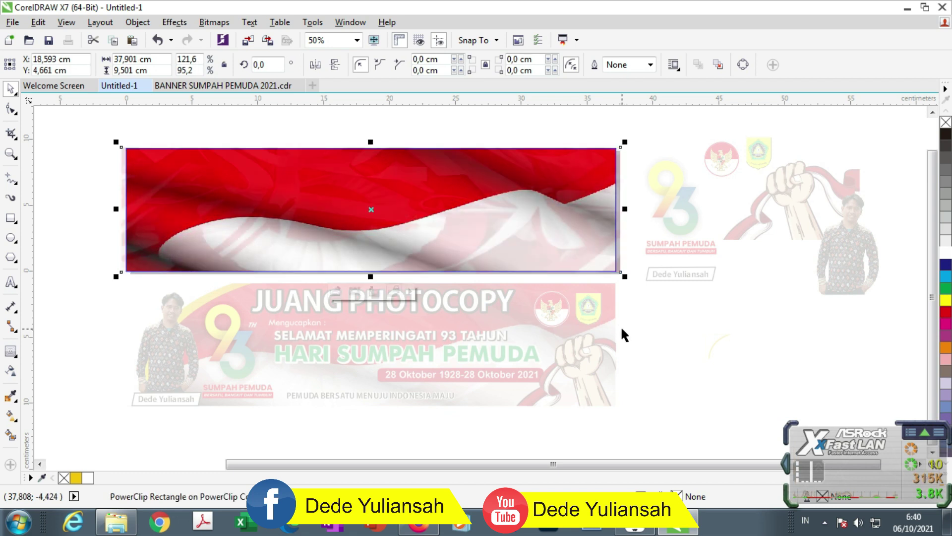
Open and close the pattern's nested PowerClip, and finish editing the banner background's PowerClip.
{"action": "left_click", "coordinate": [335, 291]}
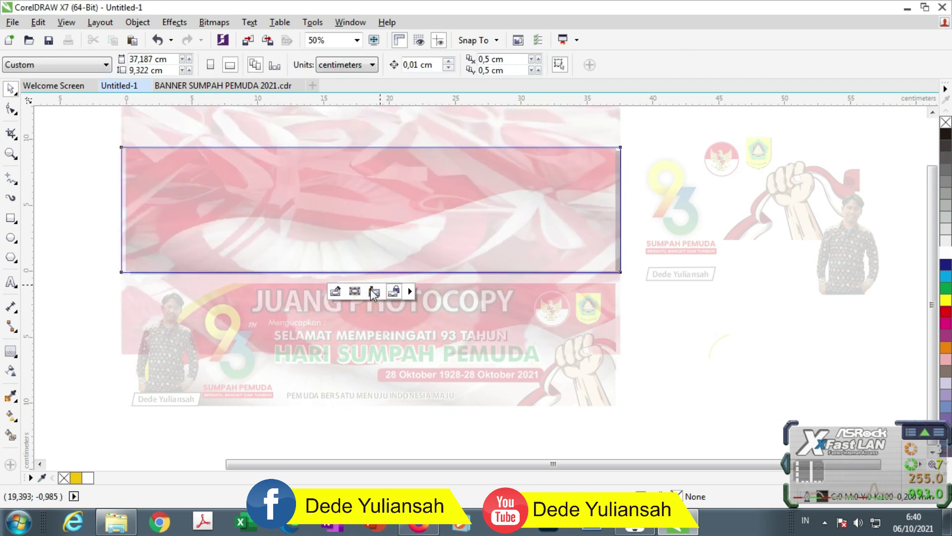
{"action": "left_click", "coordinate": [373, 292]}
{"action": "left_click", "coordinate": [644, 313]}
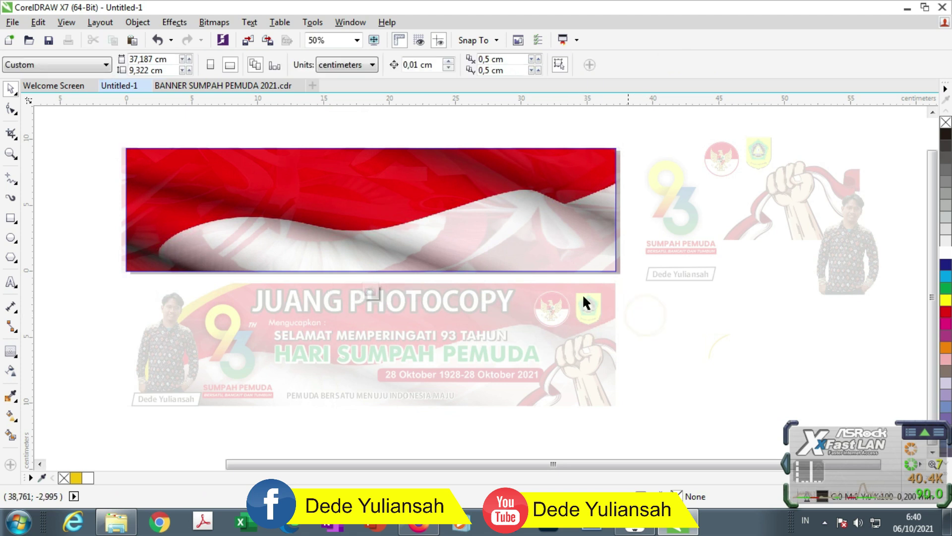
{"action": "scroll", "coordinate": [304, 246], "scroll_direction": "down", "scroll_amount": 1}
{"action": "left_click", "coordinate": [324, 277]}
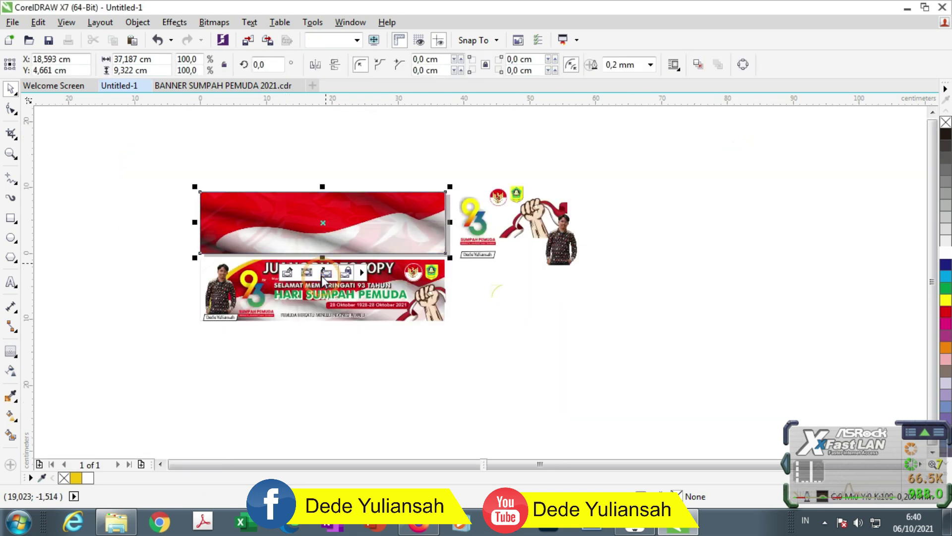
{"action": "left_click", "coordinate": [467, 297]}
{"action": "left_click_drag", "start_coordinate": [360, 221], "coordinate": [195, 235]}
{"action": "key", "text": "ctrl+z"}
{"action": "scroll", "coordinate": [404, 184], "scroll_direction": "up", "scroll_amount": 2}
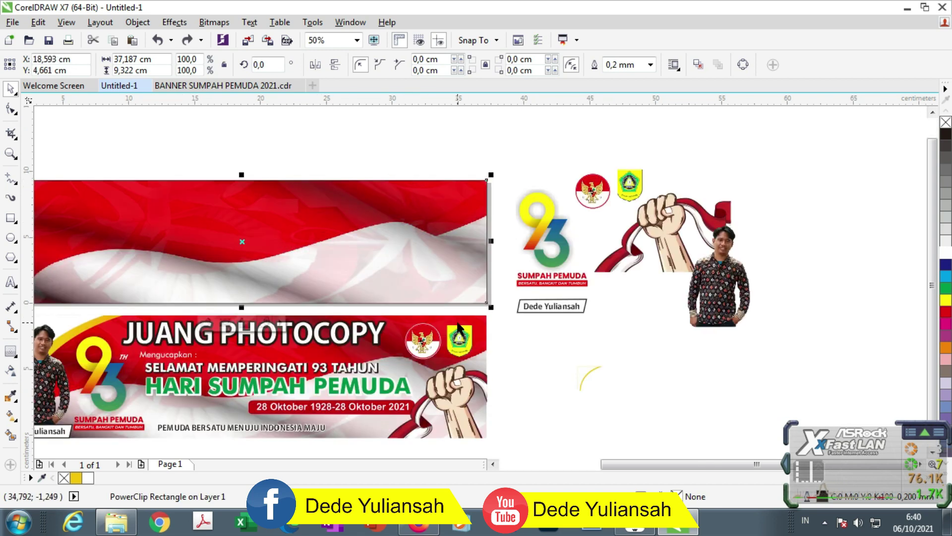
{"action": "scroll", "coordinate": [440, 304], "scroll_direction": "up", "scroll_amount": 2}
{"action": "scroll", "coordinate": [538, 270], "scroll_direction": "down", "scroll_amount": 2}
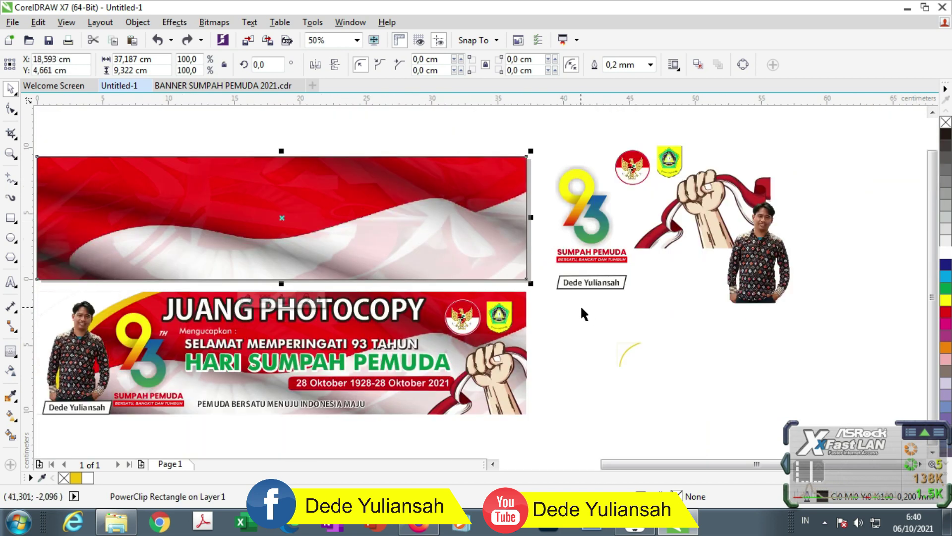
{"action": "left_click", "coordinate": [648, 322]}
{"action": "scroll", "coordinate": [641, 308], "scroll_direction": "down", "scroll_amount": 2}
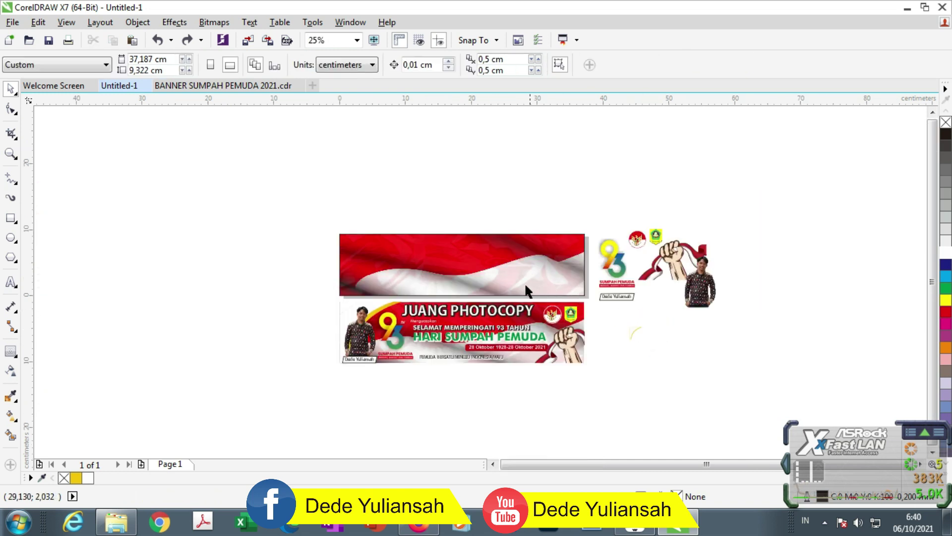
{"action": "scroll", "coordinate": [516, 338], "scroll_direction": "up", "scroll_amount": 2}
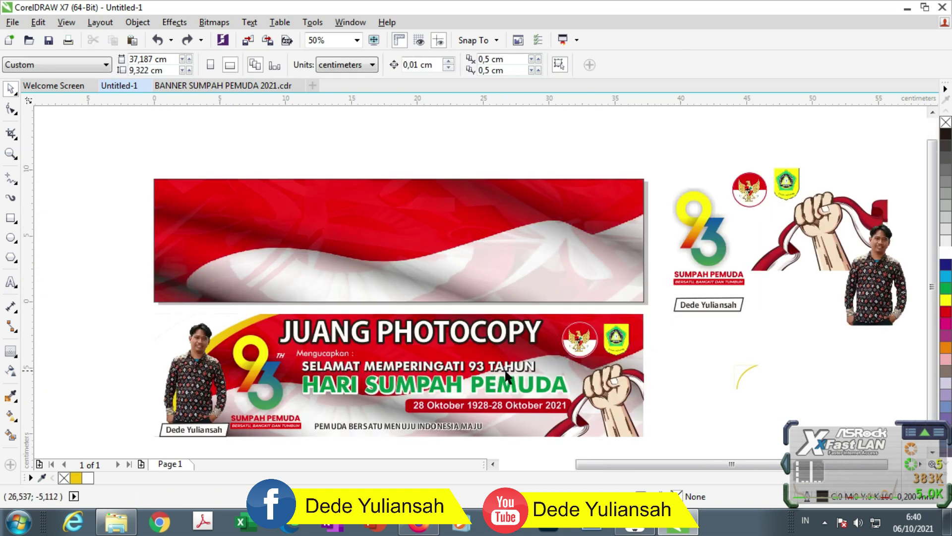
Add the artistic text "JUANG PHOTOCOPY" on the upper red area of the new banner background.
{"action": "left_click", "coordinate": [10, 282]}
{"action": "left_click", "coordinate": [355, 205]}
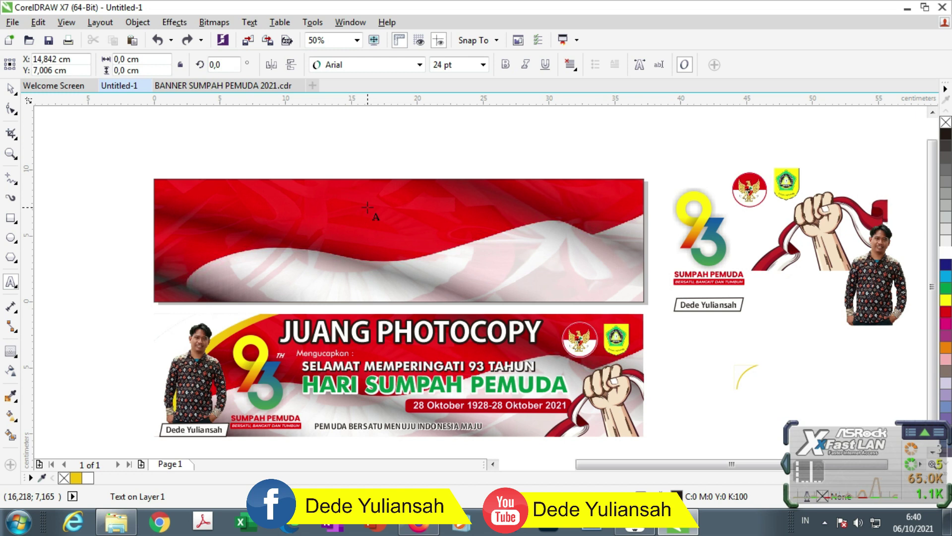
{"action": "type", "text": "JUANG PHOT"}
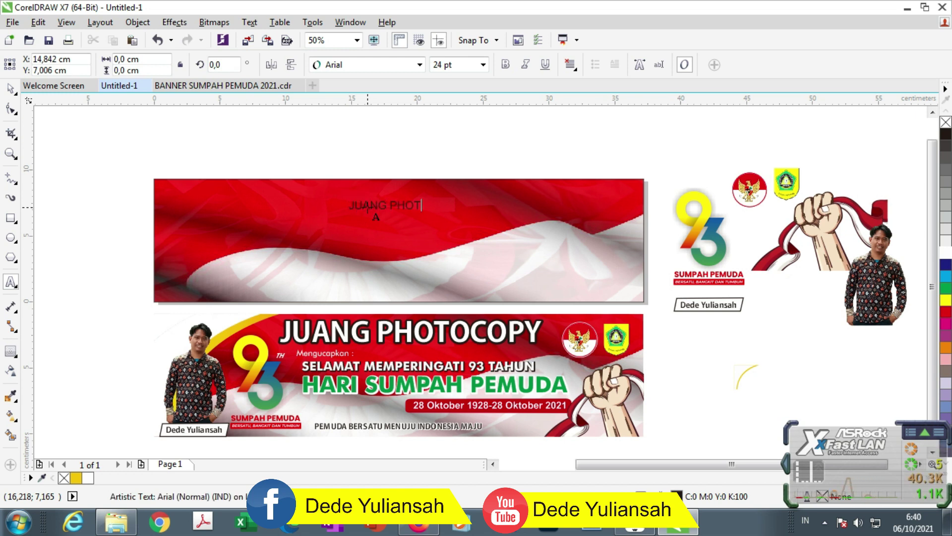
{"action": "type", "text": "OCOPY"}
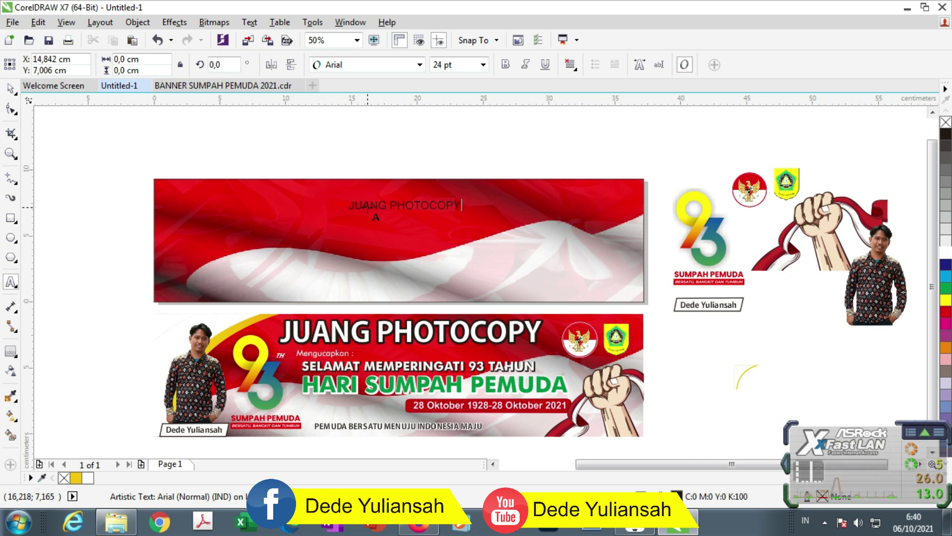
{"action": "left_click", "coordinate": [10, 88]}
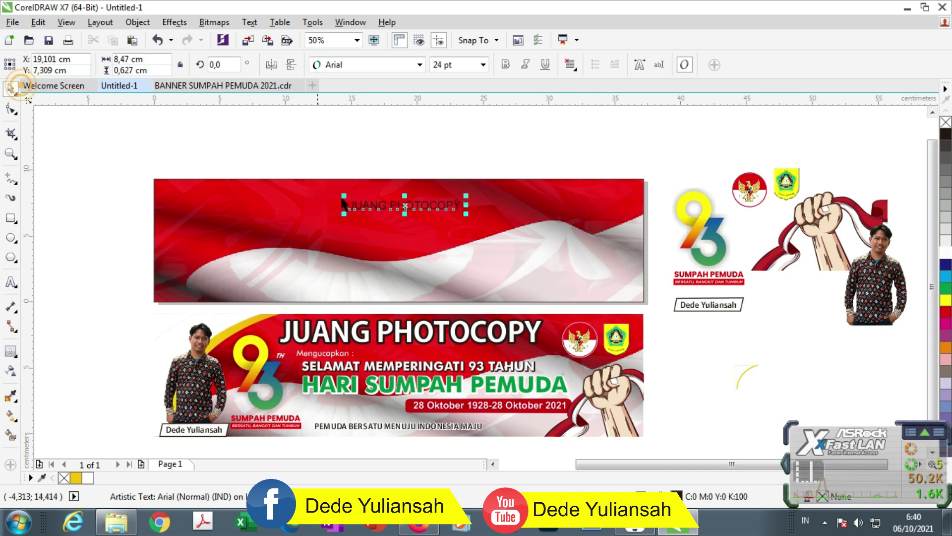
Duplicate the "JUANG PHOTOCOPY" text slightly below the original and change the copy's wording to "Mengucapkan".
{"action": "left_click_drag", "start_coordinate": [403, 206], "coordinate": [366, 220]}
{"action": "right_click", "coordinate": [366, 219]}
{"action": "left_click", "coordinate": [366, 219]}
{"action": "double_click", "coordinate": [366, 220]}
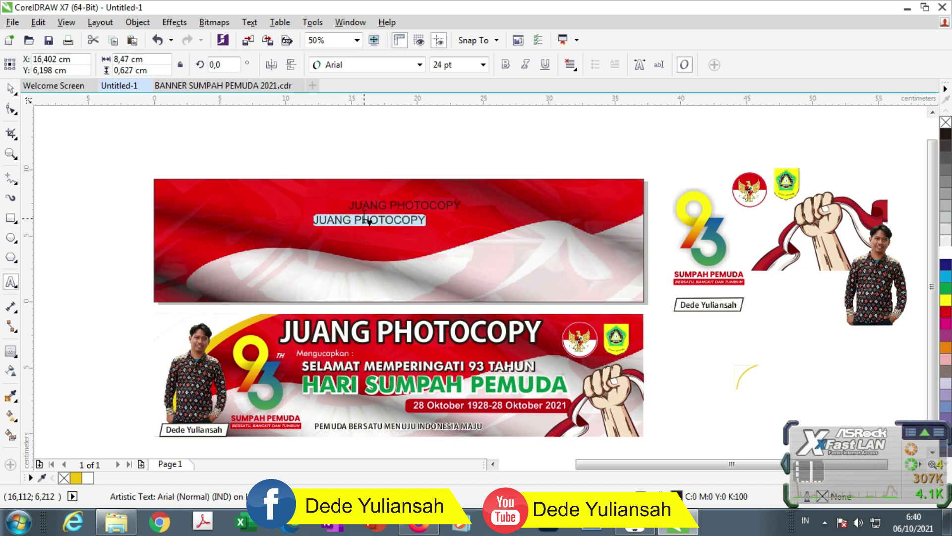
{"action": "type", "text": "mE"}
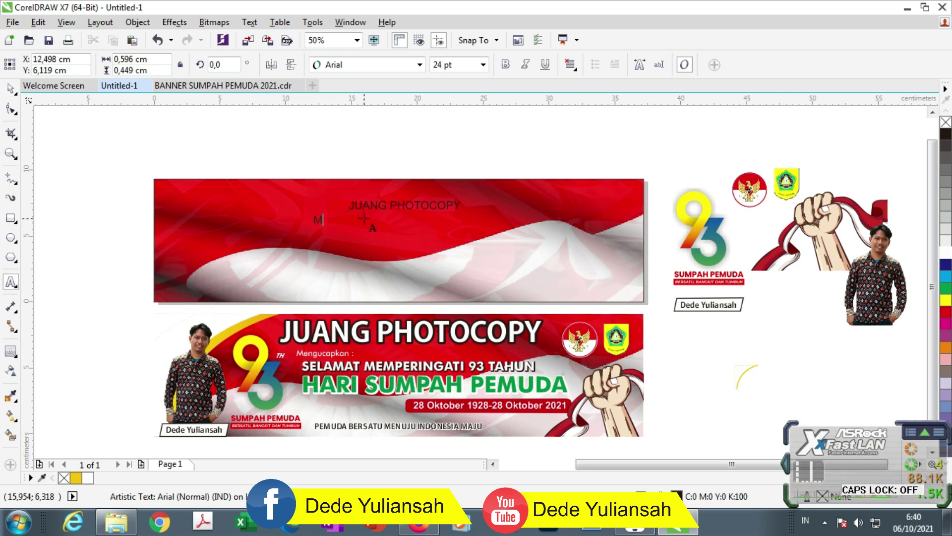
{"action": "type", "text": "ngucapkan"}
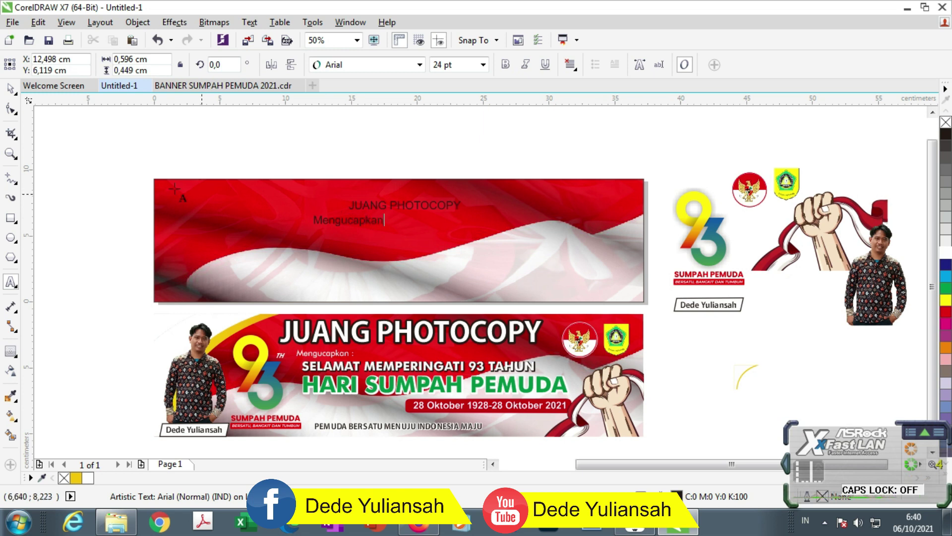
{"action": "left_click", "coordinate": [10, 88]}
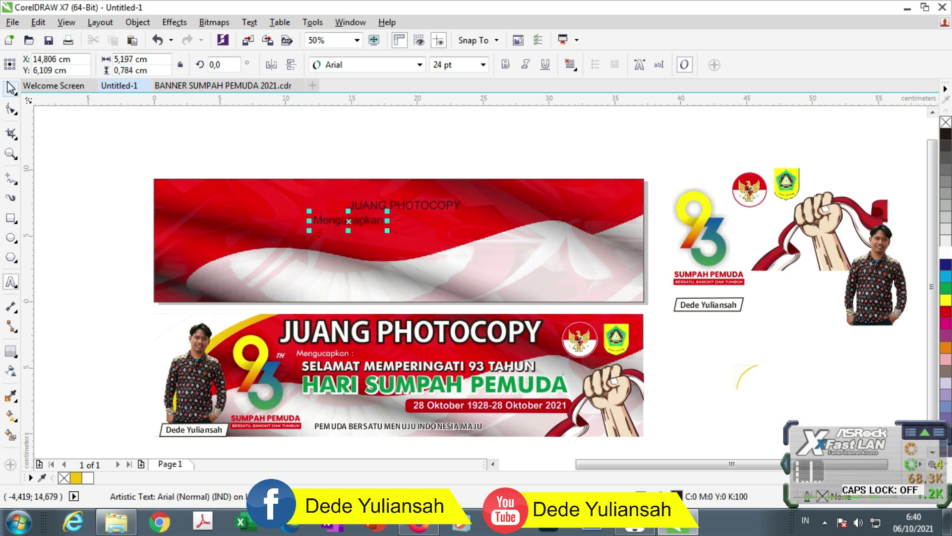
Duplicate the "Mengucapkan" text just below the original and change the copy's wording to "Selamat Memperingati 93 tahun".
{"action": "mouse_move", "coordinate": [354, 221]}
{"action": "left_mouse_down"}
{"action": "mouse_move", "coordinate": [344, 228]}
{"action": "mouse_move", "coordinate": [353, 235]}
{"action": "left_mouse_up"}
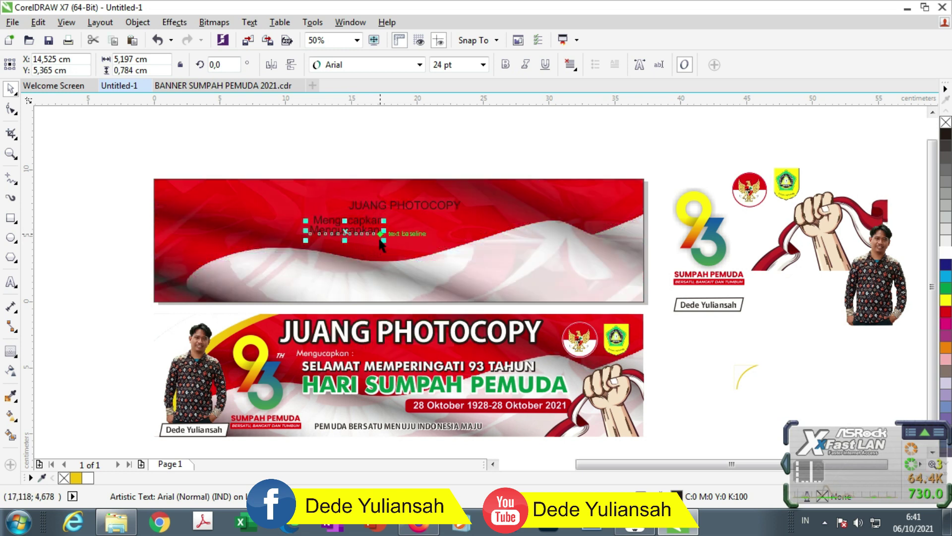
{"action": "scroll", "coordinate": [371, 239], "scroll_direction": "up", "scroll_amount": 1}
{"action": "scroll", "coordinate": [353, 224], "scroll_direction": "down", "scroll_amount": 1}
{"action": "double_click", "coordinate": [355, 222]}
{"action": "type", "text": "Selamat"}
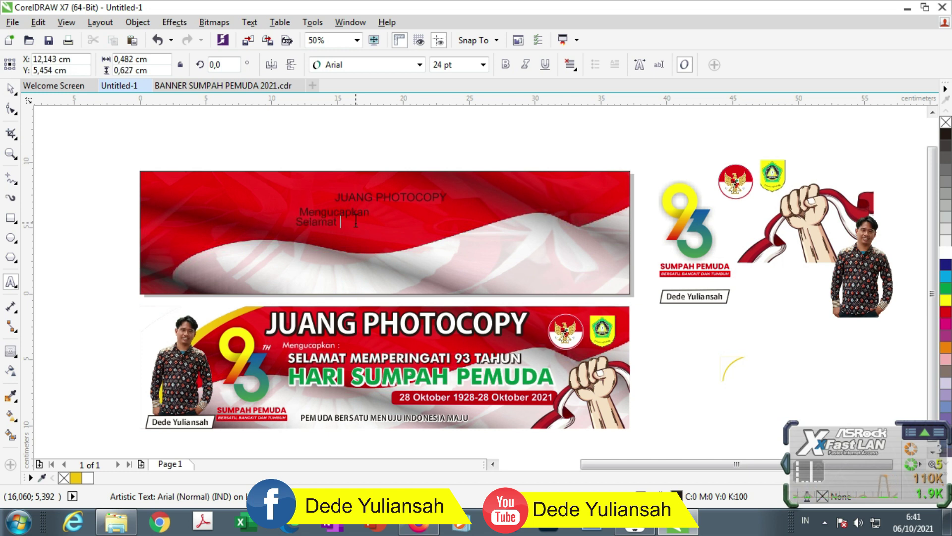
{"action": "type", "text": " Memperingati 93 tahun"}
{"action": "key", "text": "ctrl+space"}
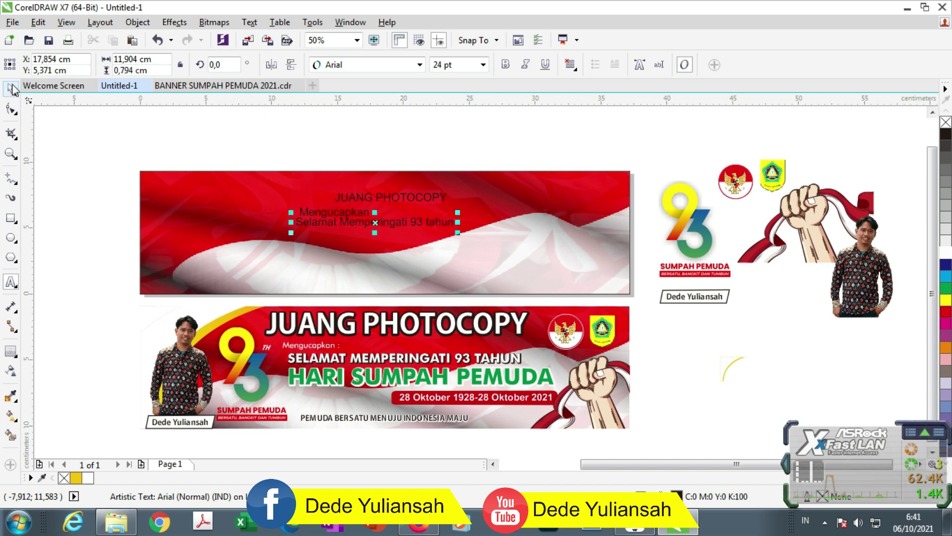
Duplicate the "Selamat Memperingati 93 tahun" text directly below it and change the copy's wording to "HARI SUMPAH PEMUDA".
{"action": "scroll", "coordinate": [341, 222], "scroll_direction": "up", "scroll_amount": 3}
{"action": "left_click_drag", "start_coordinate": [328, 227], "coordinate": [327, 247]}
{"action": "right_click", "coordinate": [327, 247]}
{"action": "left_click", "coordinate": [325, 247]}
{"action": "double_click", "coordinate": [326, 247]}
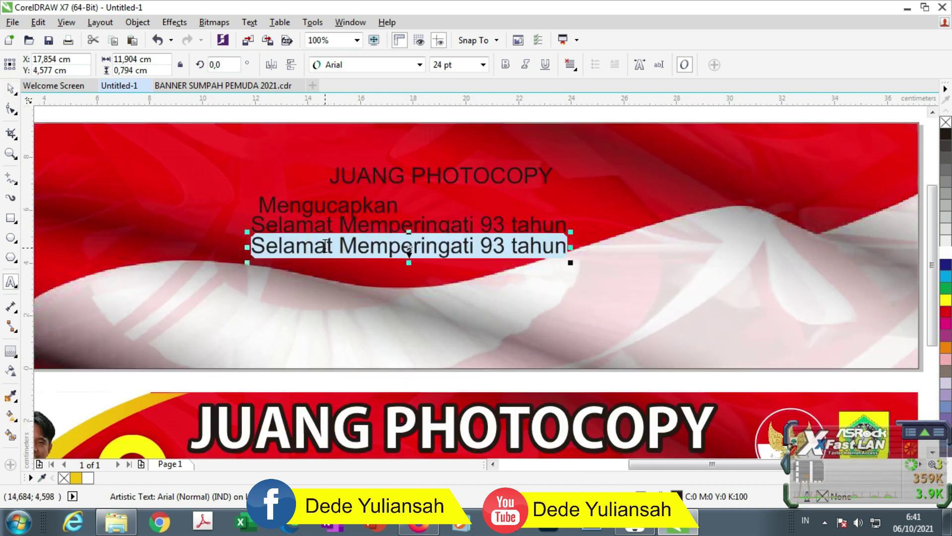
{"action": "type", "text": "hari"}
{"action": "key", "text": "BackSpace"}
{"action": "key", "text": "BackSpace"}
{"action": "key", "text": "BackSpace"}
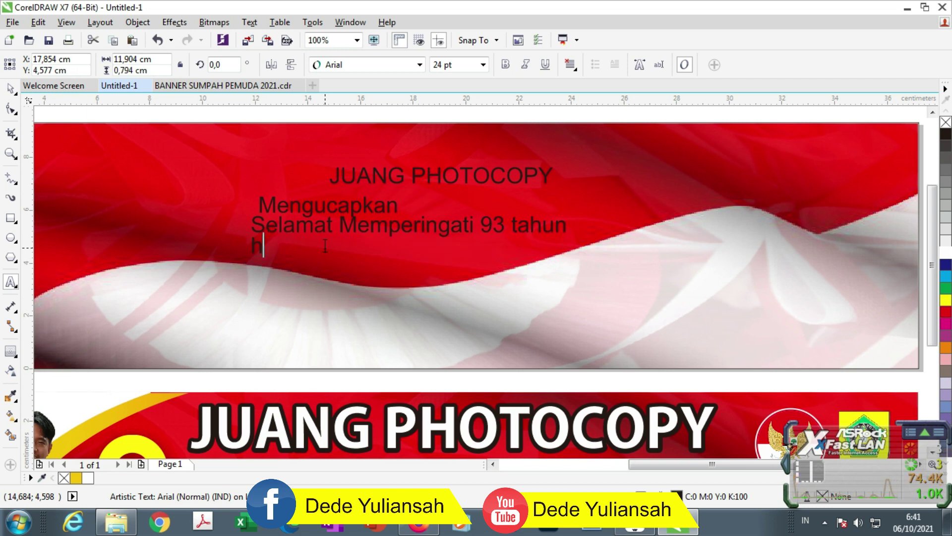
{"action": "type", "text": "SUMPAH PEMUDA"}
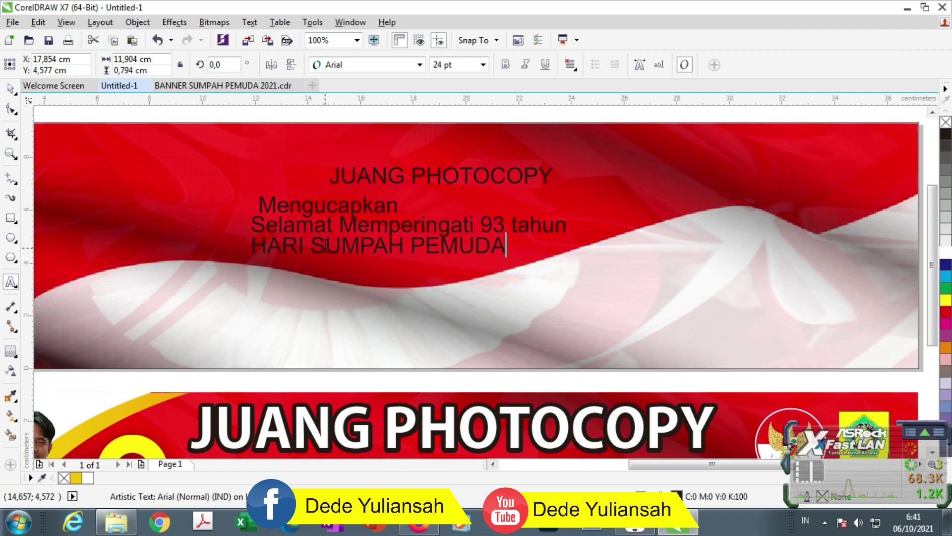
{"action": "left_click", "coordinate": [10, 89]}
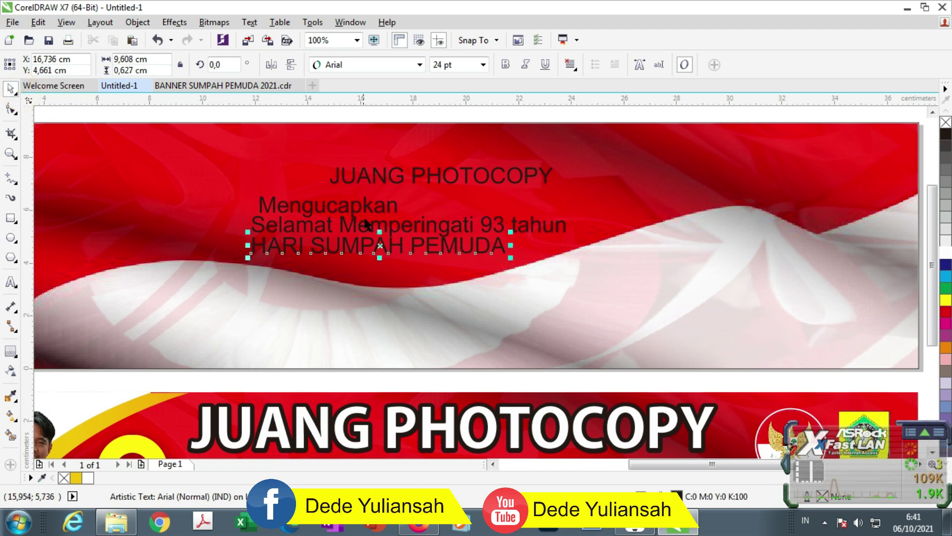
Duplicate the "Selamat Memperingati 93 tahun" text onto the flag's lower white area and change the copy's wording to "28 Oktober 1928 - 28 Oktober 2021".
{"action": "left_click_drag", "start_coordinate": [382, 229], "coordinate": [406, 308]}
{"action": "right_click", "coordinate": [404, 311]}
{"action": "double_click", "coordinate": [409, 299]}
{"action": "key", "text": "ctrl+a"}
{"action": "type", "text": "2"}
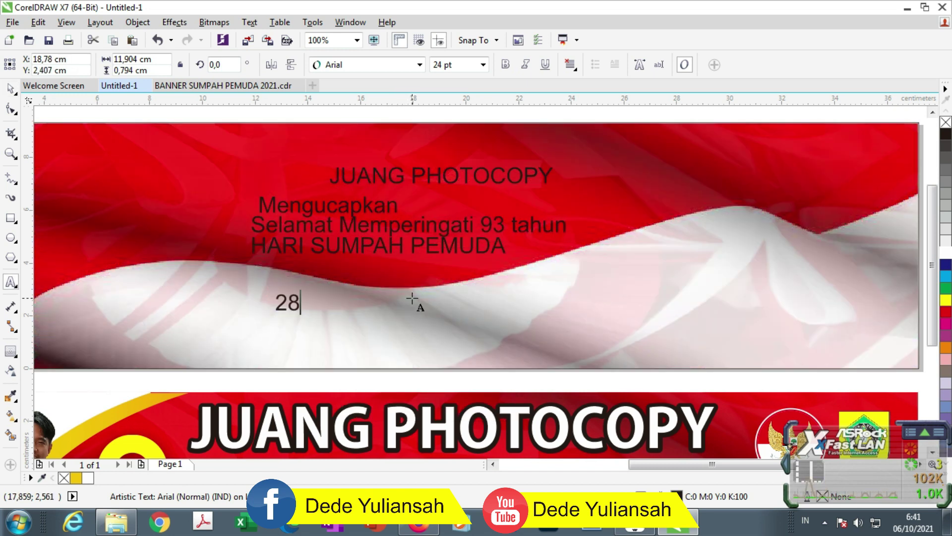
{"action": "type", "text": "8 Oktober 1928 - 28 ok"}
{"action": "key", "text": "BackSpace"}
{"action": "key", "text": "BackSpace"}
{"action": "type", "text": "Okt"}
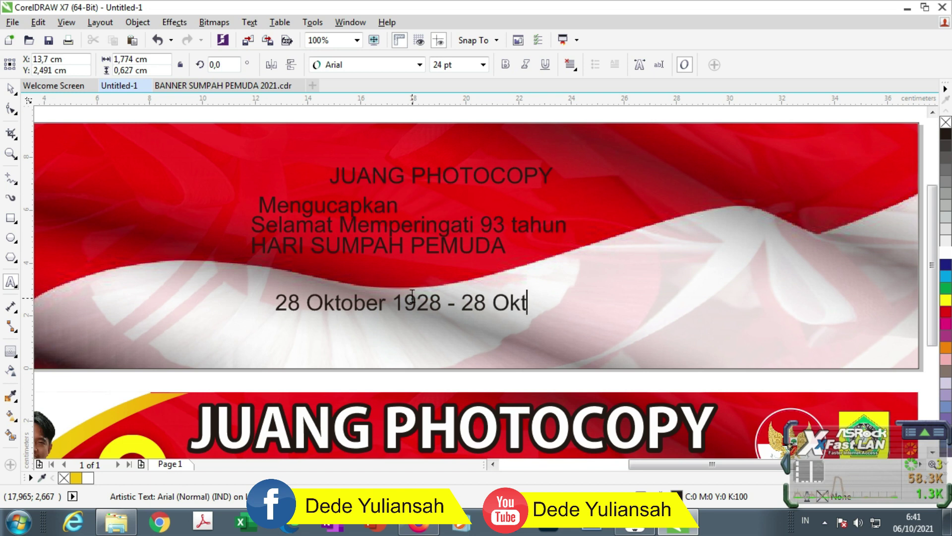
{"action": "type", "text": "ober 2021"}
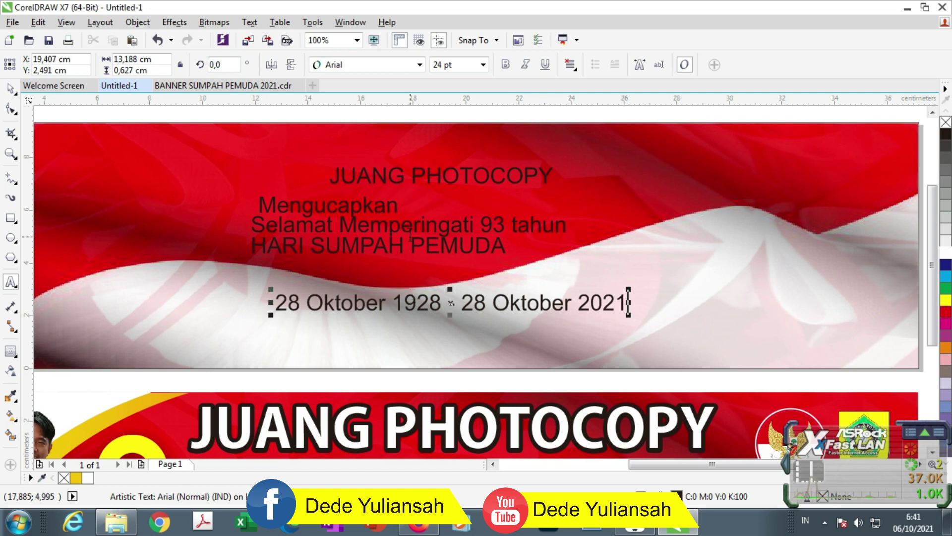
{"action": "scroll", "coordinate": [411, 238], "scroll_direction": "down", "scroll_amount": 1}
{"action": "left_click", "coordinate": [12, 89]}
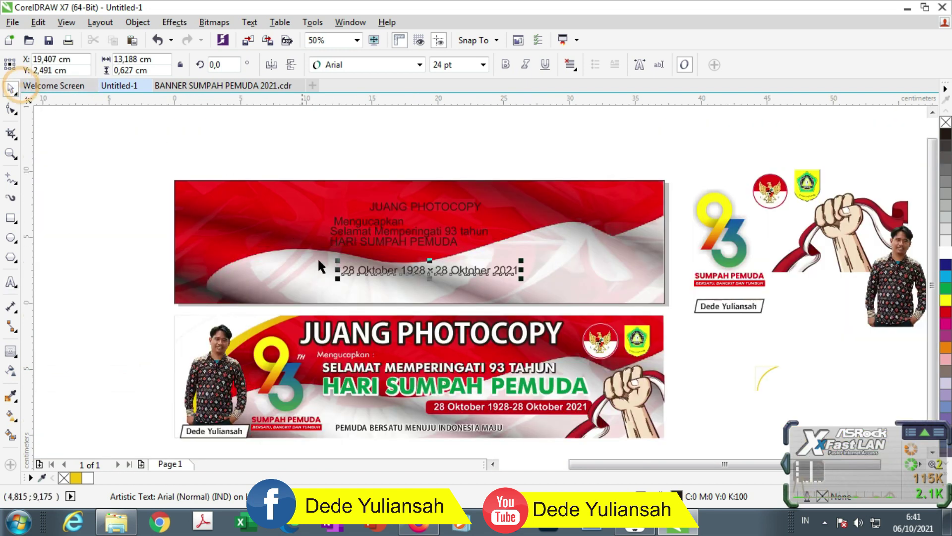
Enlarge the new banner's "JUANG PHOTOCOPY" heading to about 57,9 pt and set its font to Kozuka Gothic Pro B, like the reference banner.
{"action": "left_click", "coordinate": [353, 334]}
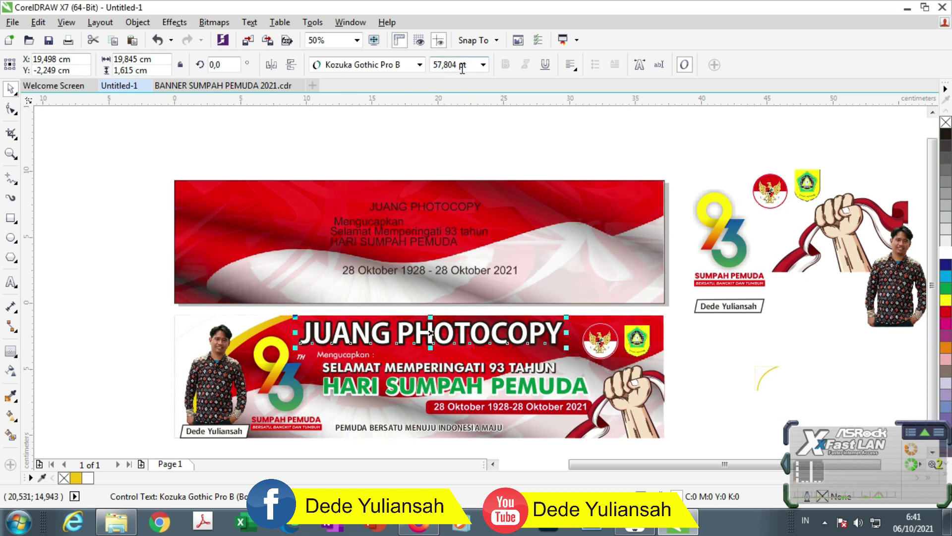
{"action": "left_click", "coordinate": [471, 206]}
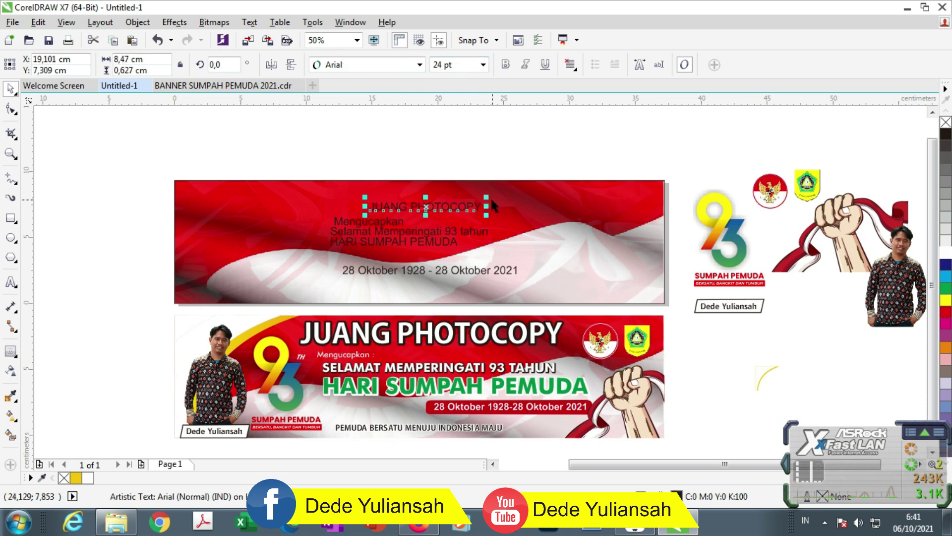
{"action": "left_click_drag", "start_coordinate": [487, 197], "coordinate": [565, 186]}
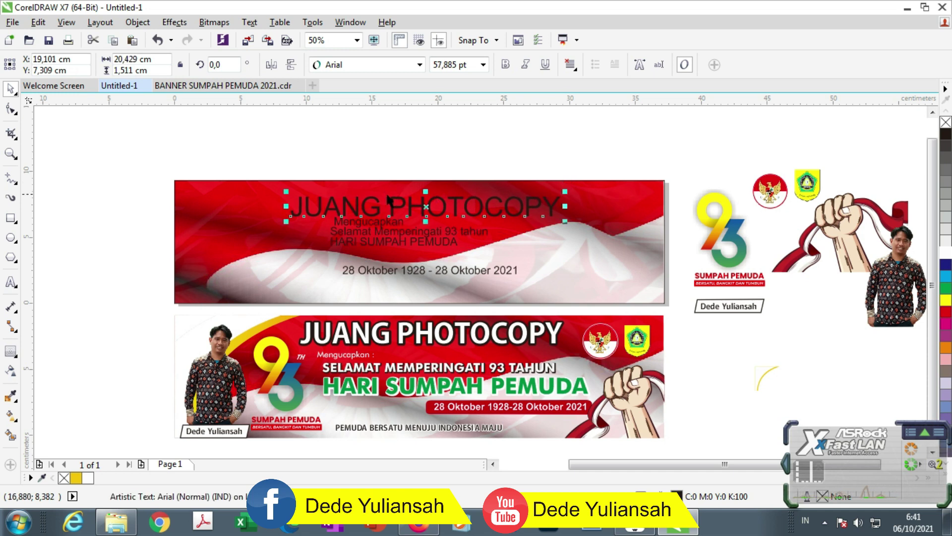
{"action": "scroll", "coordinate": [373, 199], "scroll_direction": "up", "scroll_amount": 1}
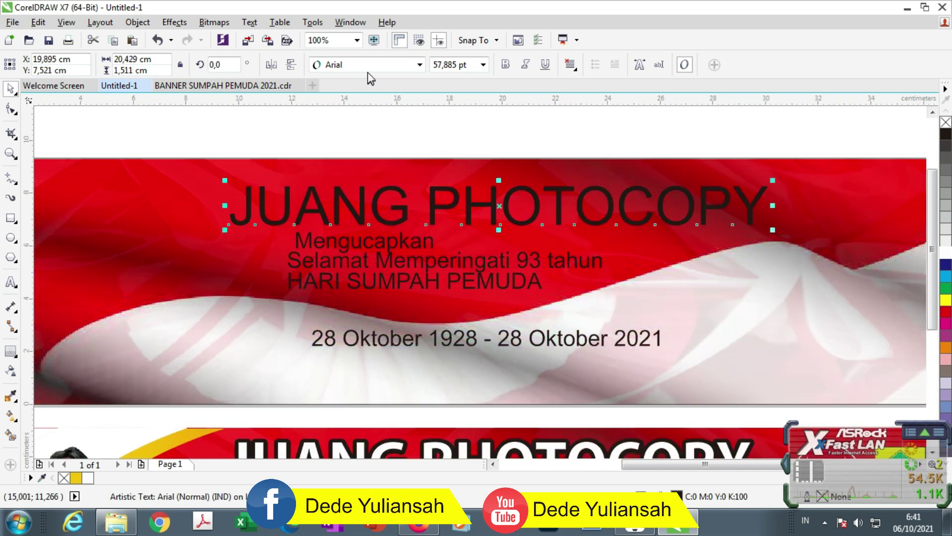
{"action": "left_click", "coordinate": [420, 64]}
{"action": "mouse_move", "coordinate": [397, 93]}
{"action": "left_click", "coordinate": [585, 161]}
{"action": "scroll", "coordinate": [375, 181], "scroll_direction": "down", "scroll_amount": 1}
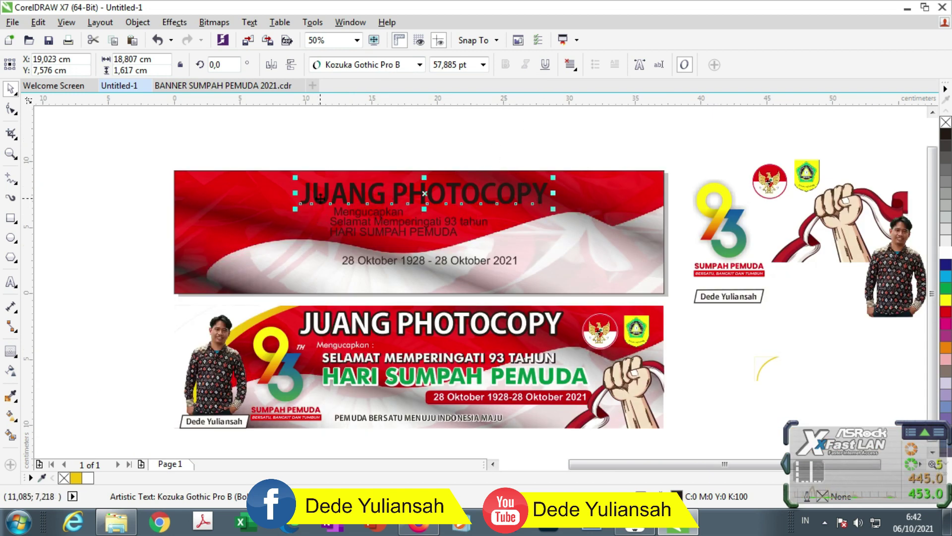
Move the "JUANG PHOTOCOPY" heading slightly up, enlarge it to about 60 pt and fill it with white.
{"action": "scroll", "coordinate": [310, 206], "scroll_direction": "up", "scroll_amount": 1}
{"action": "left_click_drag", "start_coordinate": [300, 192], "coordinate": [301, 188]}
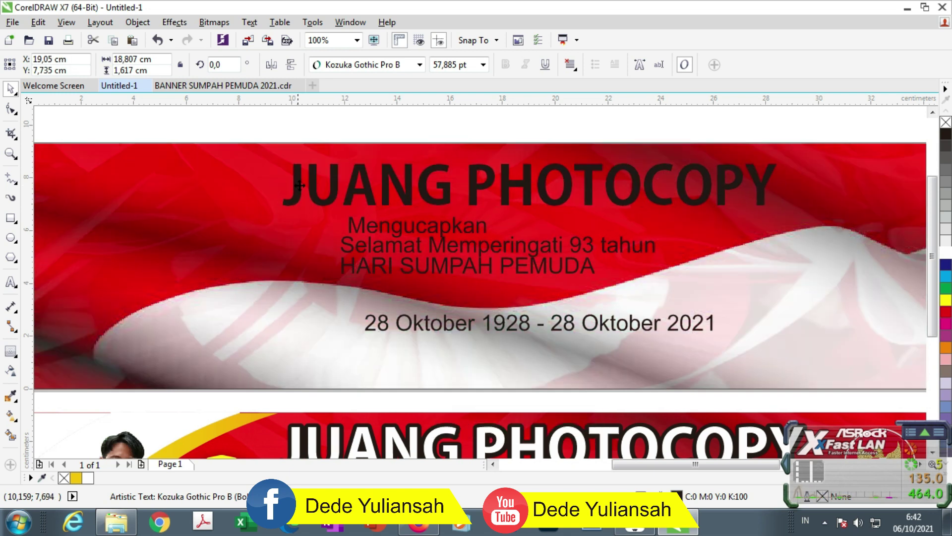
{"action": "scroll", "coordinate": [301, 188], "scroll_direction": "down", "scroll_amount": 1}
{"action": "left_click_drag", "start_coordinate": [543, 202], "coordinate": [552, 203]}
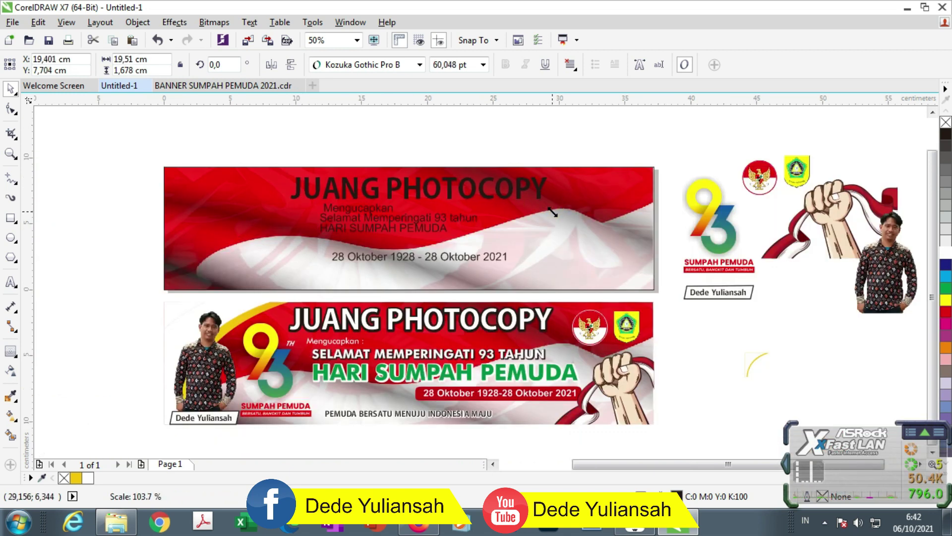
{"action": "left_click", "coordinate": [943, 254]}
Space the two greeting lines further down, and place "Mengucapkan" in white under the start of the heading.
{"action": "scroll", "coordinate": [362, 229], "scroll_direction": "up", "scroll_amount": 2}
{"action": "left_click_drag", "start_coordinate": [383, 236], "coordinate": [388, 252]}
{"action": "left_click_drag", "start_coordinate": [389, 216], "coordinate": [397, 231]}
{"action": "left_click_drag", "start_coordinate": [347, 201], "coordinate": [267, 207]}
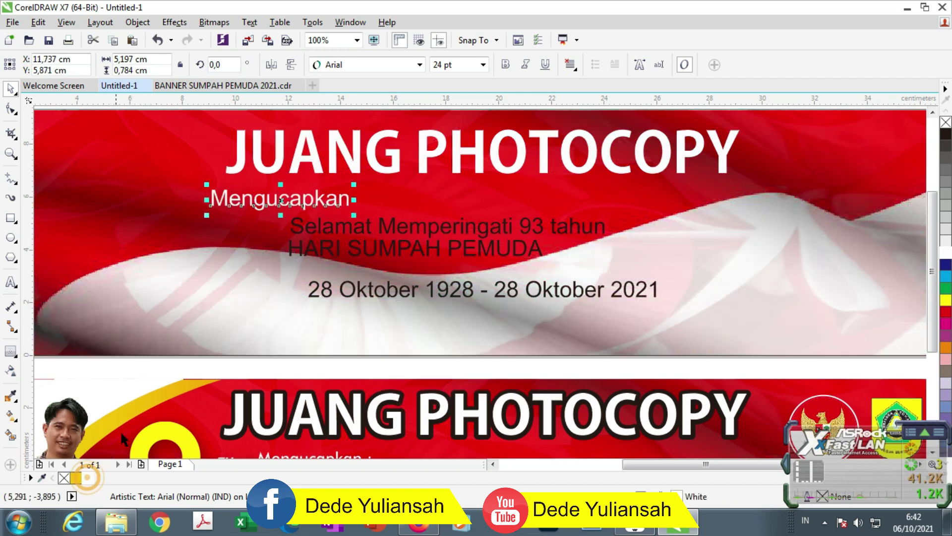
Enlarge the "HARI SUMPAH PEMUDA" text to about 49,6 pt, roughly 19,8 cm wide.
{"action": "scroll", "coordinate": [397, 211], "scroll_direction": "down", "scroll_amount": 2}
{"action": "scroll", "coordinate": [398, 216], "scroll_direction": "up", "scroll_amount": 2}
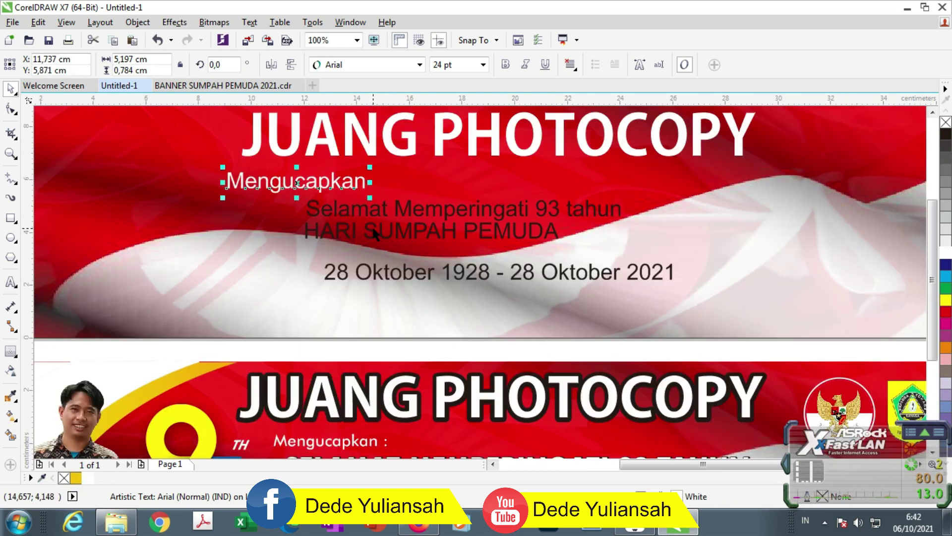
{"action": "scroll", "coordinate": [395, 229], "scroll_direction": "down", "scroll_amount": 2}
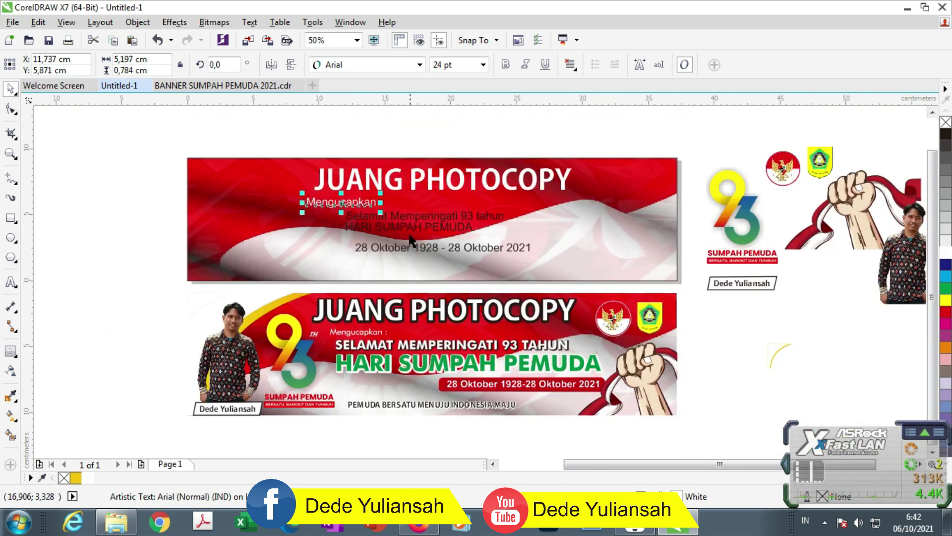
{"action": "left_click", "coordinate": [461, 229]}
{"action": "left_click_drag", "start_coordinate": [478, 234], "coordinate": [613, 268]}
{"action": "scroll", "coordinate": [376, 250], "scroll_direction": "up", "scroll_amount": 1}
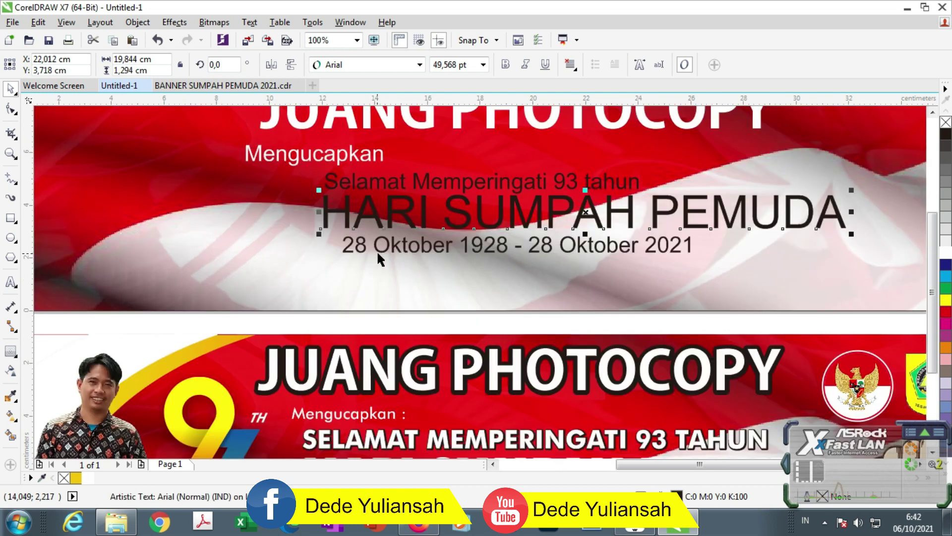
Shrink the "28 Oktober 1928 - 28 Oktober 2021" text towards its right end, to about 11,4 pt.
{"action": "left_click", "coordinate": [419, 250]}
{"action": "left_click", "coordinate": [333, 255]}
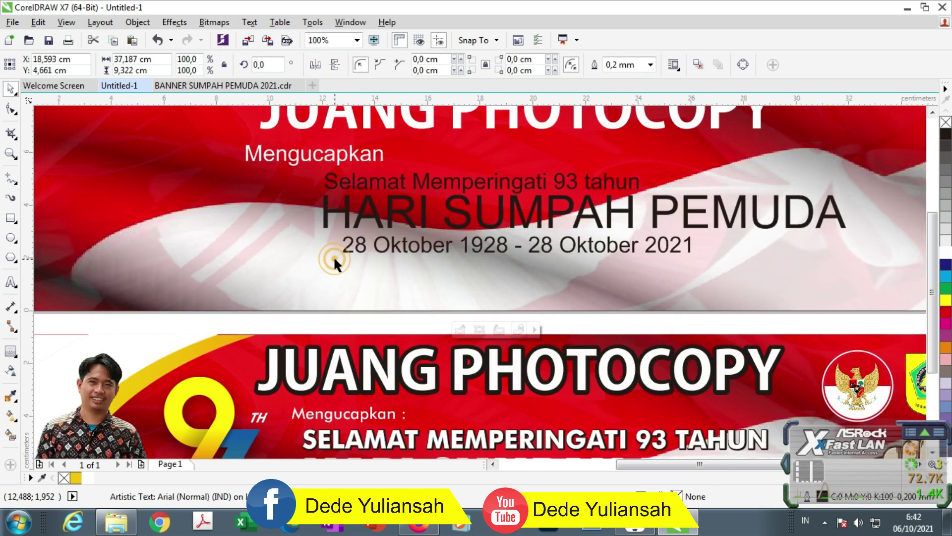
{"action": "left_click", "coordinate": [359, 247]}
{"action": "mouse_move", "coordinate": [340, 257]}
{"action": "left_mouse_down"}
{"action": "mouse_move", "coordinate": [416, 251]}
{"action": "mouse_move", "coordinate": [358, 254]}
{"action": "left_mouse_up"}
{"action": "scroll", "coordinate": [358, 254], "scroll_direction": "down", "scroll_amount": 1}
{"action": "scroll", "coordinate": [337, 217], "scroll_direction": "up", "scroll_amount": 2}
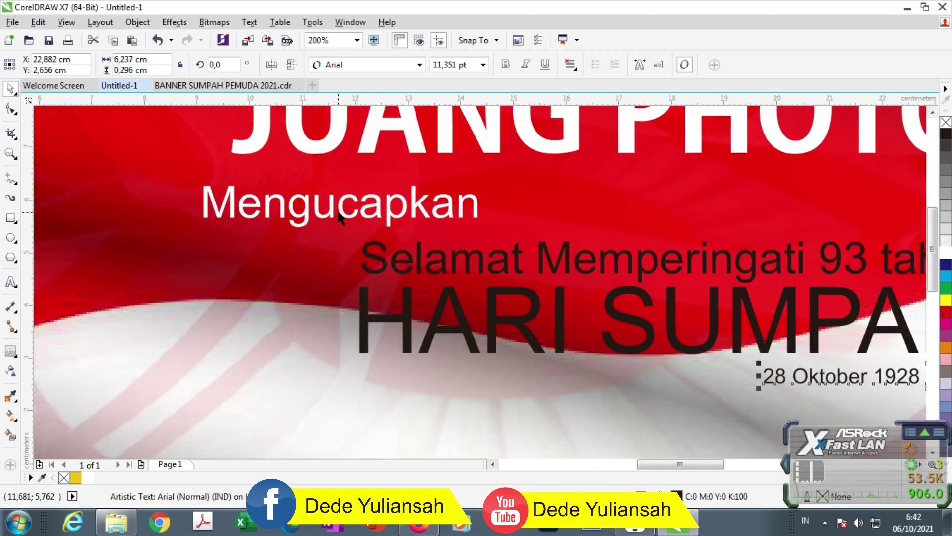
Add a space and a colon to the end of the "Mengucapkan" text.
{"action": "left_click", "coordinate": [346, 214]}
{"action": "double_click", "coordinate": [477, 197]}
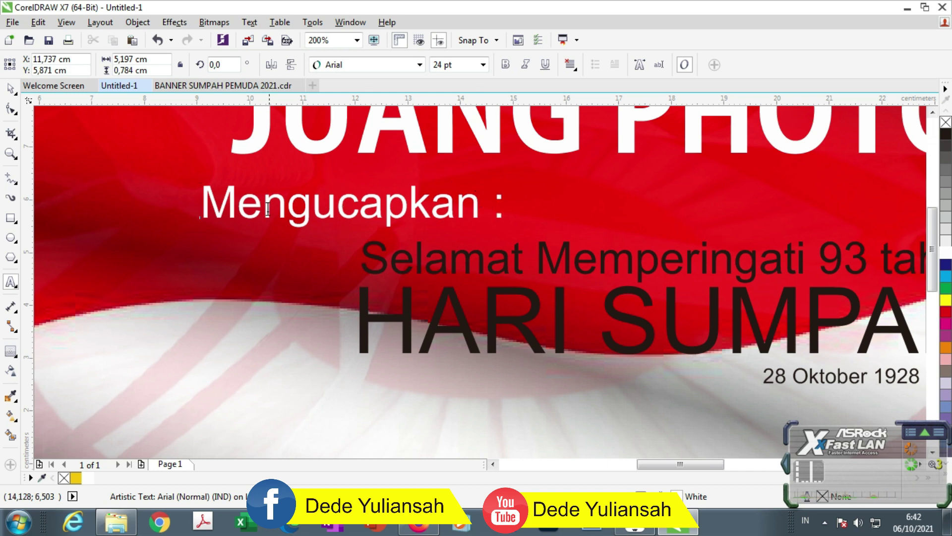
{"action": "scroll", "coordinate": [268, 208], "scroll_direction": "down", "scroll_amount": 2}
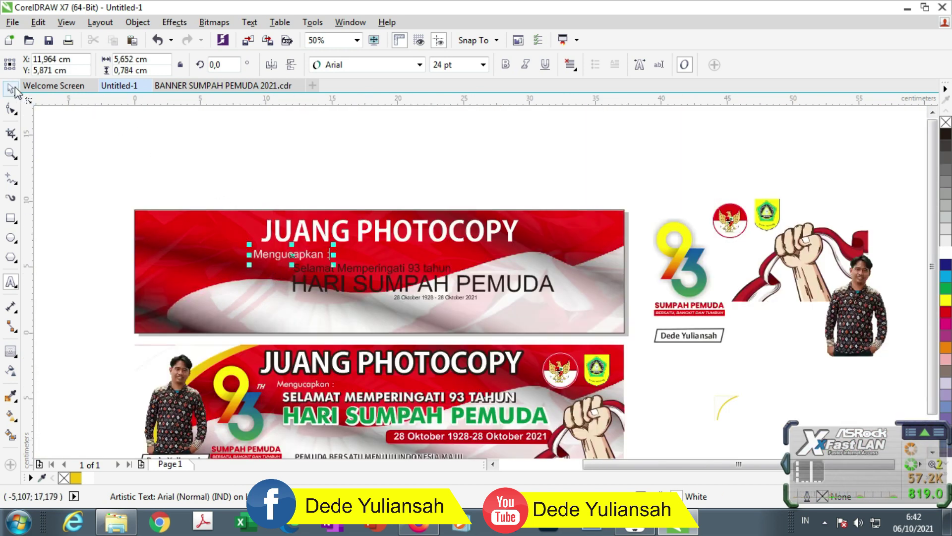
Enlarge the "Selamat Memperingati 93 tahun" text to about 34,8 pt, roughly 17,3 cm wide.
{"action": "scroll", "coordinate": [488, 265], "scroll_direction": "up", "scroll_amount": 1}
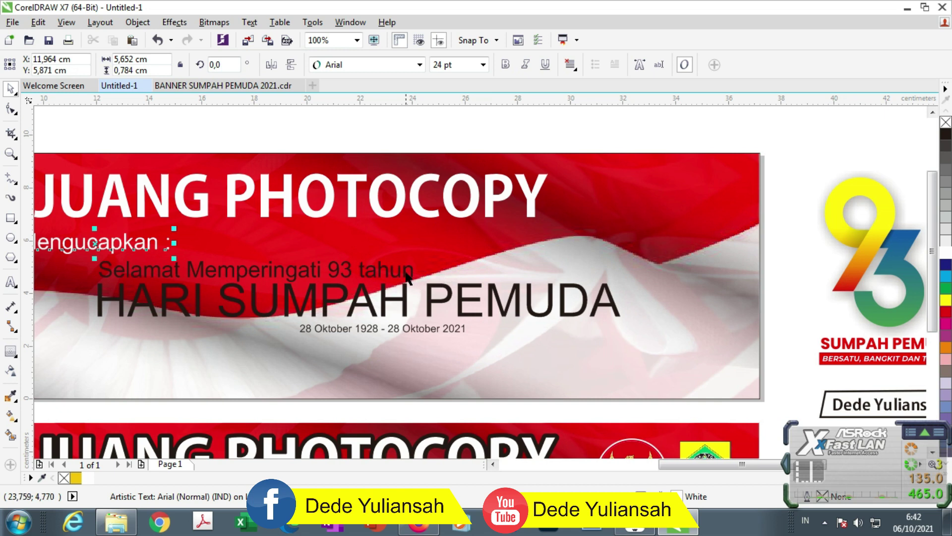
{"action": "left_click", "coordinate": [407, 276]}
{"action": "left_click_drag", "start_coordinate": [419, 257], "coordinate": [560, 231]}
{"action": "scroll", "coordinate": [449, 218], "scroll_direction": "down", "scroll_amount": 1}
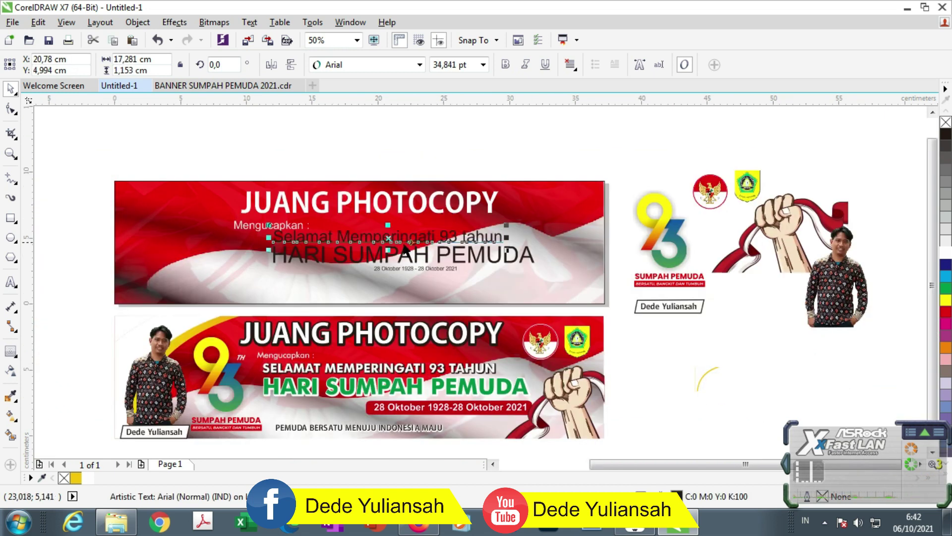
Change the "Selamat Memperingati 93 tahun" line to UPPERCASE and shrink it to about 28 pt, roughly 17,2 cm wide.
{"action": "scroll", "coordinate": [312, 252], "scroll_direction": "up", "scroll_amount": 1}
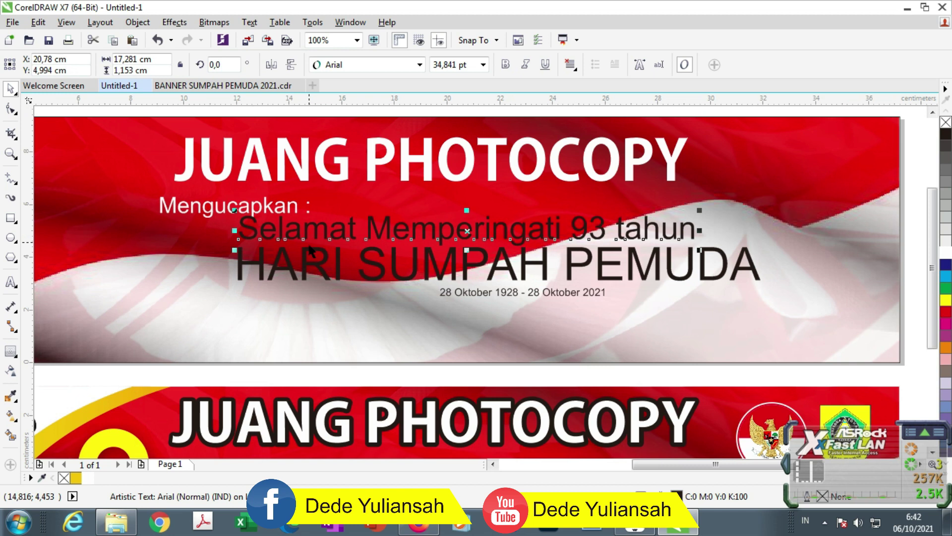
{"action": "left_click", "coordinate": [250, 22]}
{"action": "left_click", "coordinate": [285, 358]}
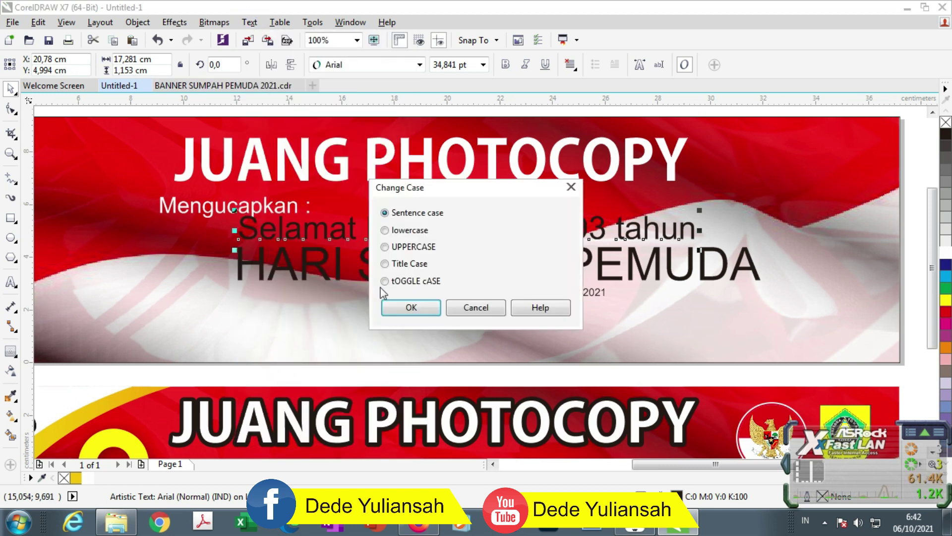
{"action": "left_click", "coordinate": [401, 247]}
{"action": "left_click", "coordinate": [411, 307]}
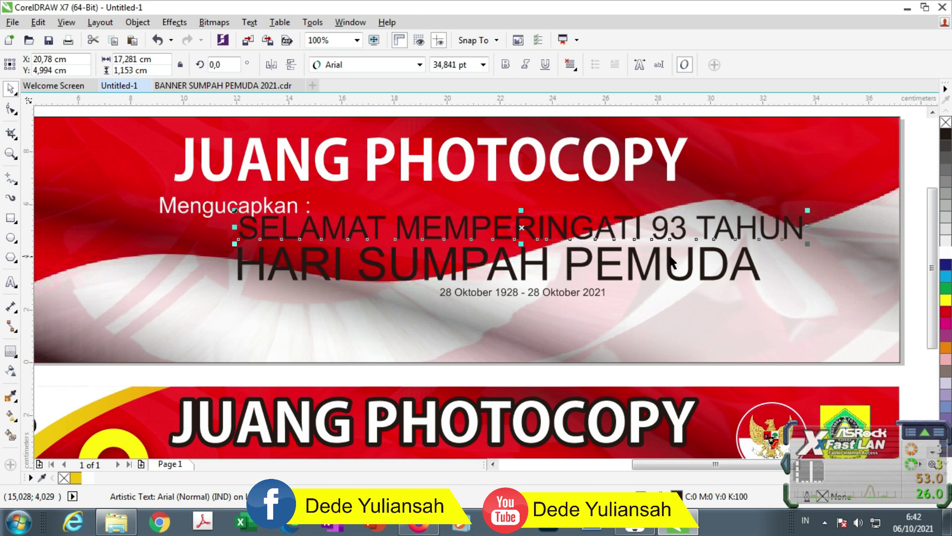
{"action": "scroll", "coordinate": [813, 234], "scroll_direction": "up", "scroll_amount": 1}
{"action": "left_click_drag", "start_coordinate": [802, 246], "coordinate": [578, 254]}
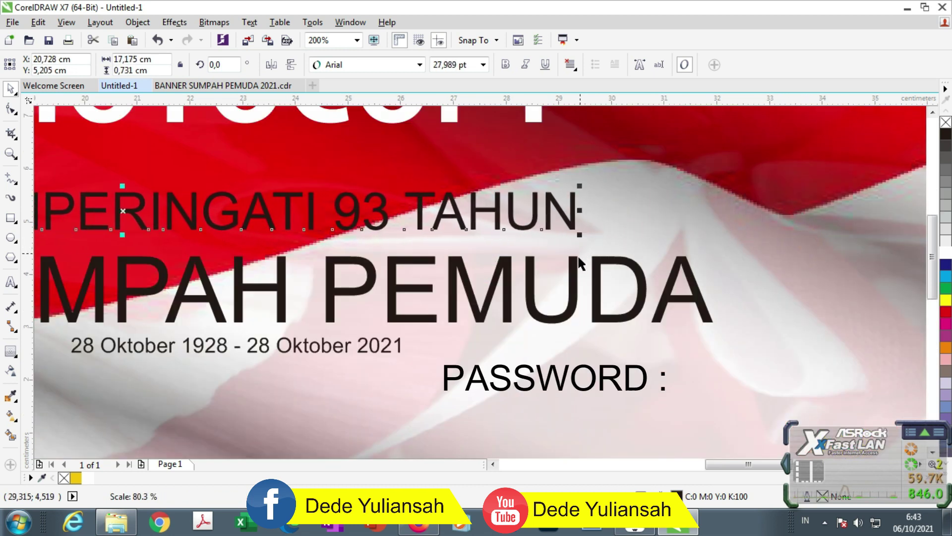
Set the font of both the "SELAMAT MEMPERINGATI 93 TAHUN" and "HARI SUMPAH PEMUDA" lines to Kozuka Gothic Pro B.
{"action": "left_click", "coordinate": [576, 275], "text": "shift"}
{"action": "left_click", "coordinate": [420, 64]}
{"action": "mouse_move", "coordinate": [376, 98]}
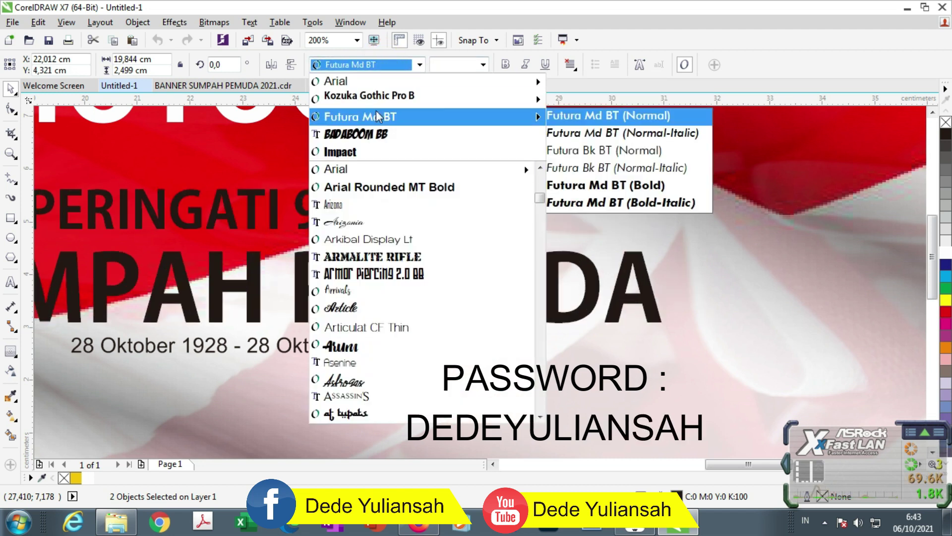
{"action": "left_click", "coordinate": [375, 99]}
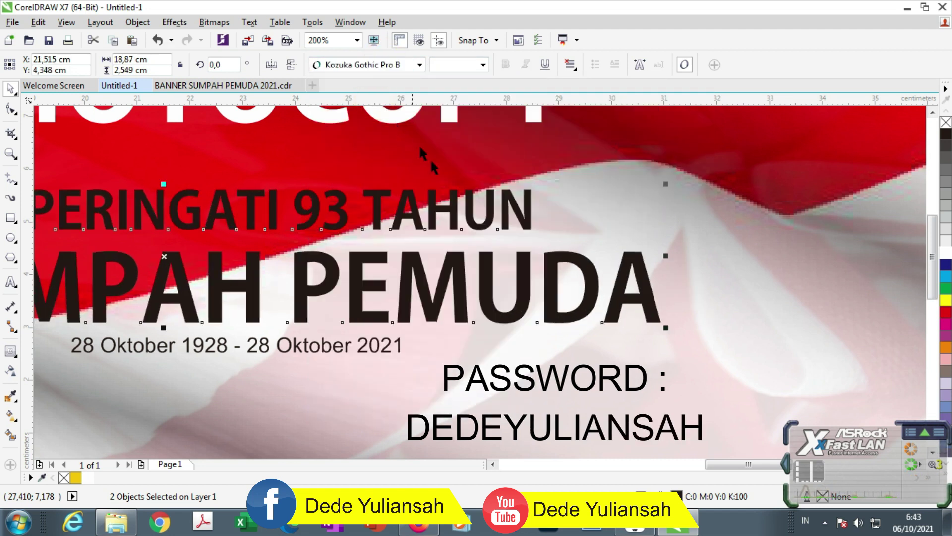
{"action": "scroll", "coordinate": [418, 144], "scroll_direction": "down", "scroll_amount": 2}
{"action": "left_click", "coordinate": [741, 241]}
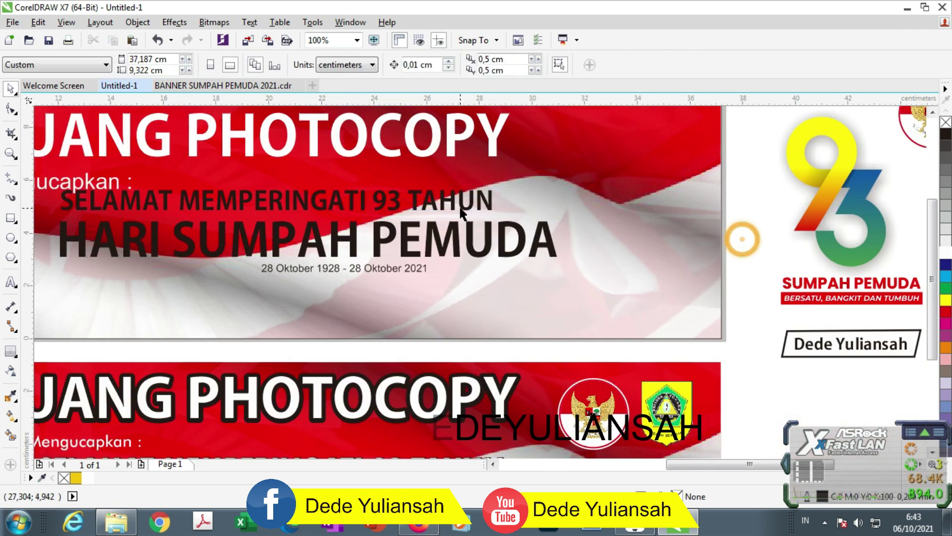
Set the "Mengucapkan :" text to Futura Md BT and shrink it to about 19,4 pt, roughly 4,8 cm wide.
{"action": "scroll", "coordinate": [741, 241], "scroll_direction": "down", "scroll_amount": 1}
{"action": "scroll", "coordinate": [278, 198], "scroll_direction": "up", "scroll_amount": 3}
{"action": "left_click", "coordinate": [279, 198]}
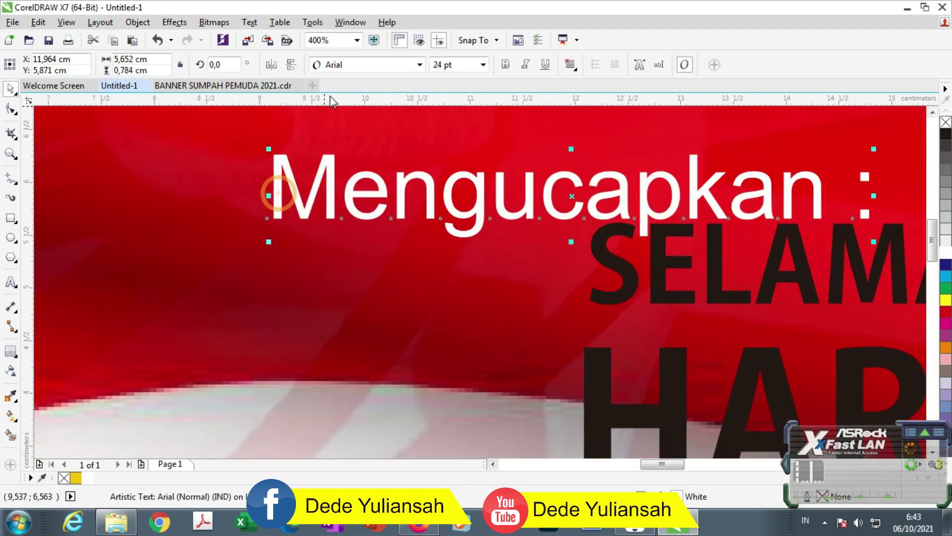
{"action": "left_click", "coordinate": [347, 65]}
{"action": "left_click", "coordinate": [365, 118]}
{"action": "scroll", "coordinate": [351, 138], "scroll_direction": "down", "scroll_amount": 2}
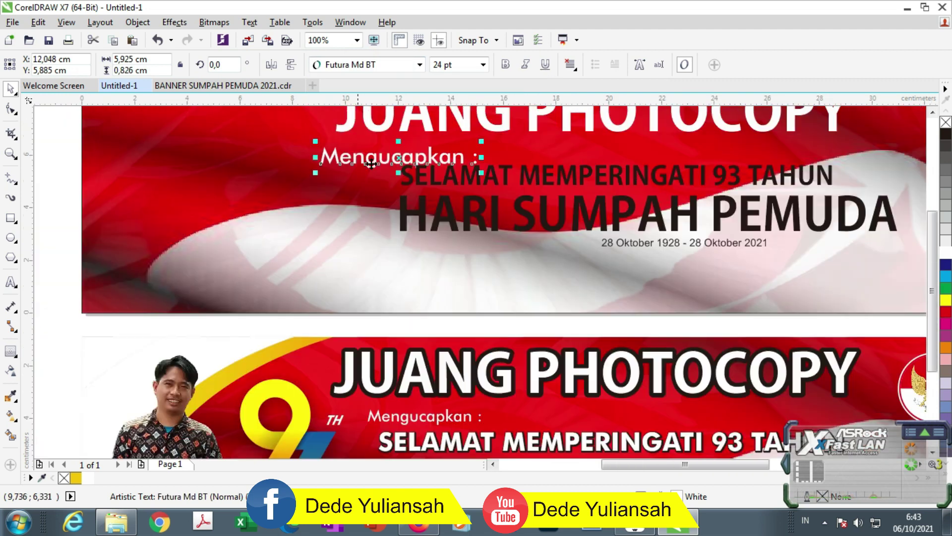
{"action": "scroll", "coordinate": [474, 159], "scroll_direction": "up", "scroll_amount": 1}
{"action": "left_click_drag", "start_coordinate": [481, 184], "coordinate": [419, 174]}
{"action": "scroll", "coordinate": [420, 174], "scroll_direction": "down", "scroll_amount": 2}
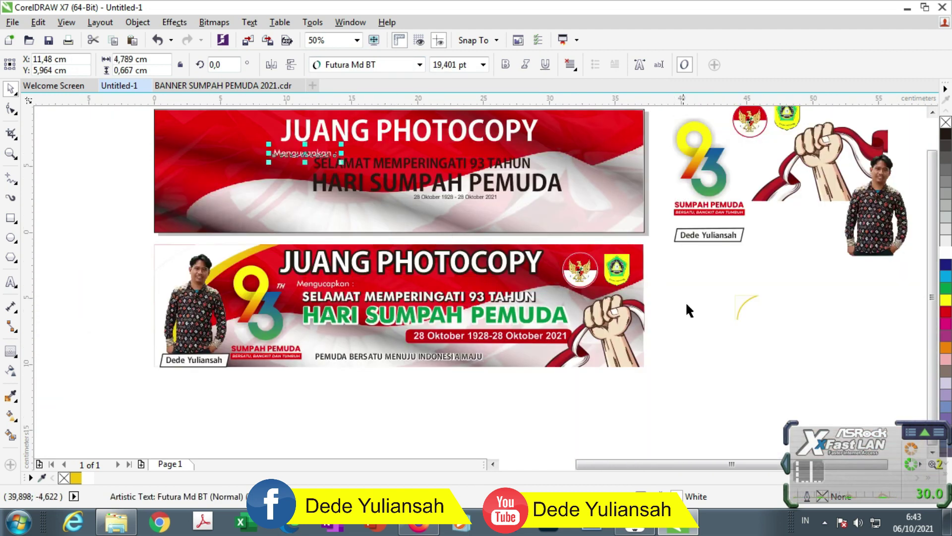
{"action": "left_click", "coordinate": [686, 301]}
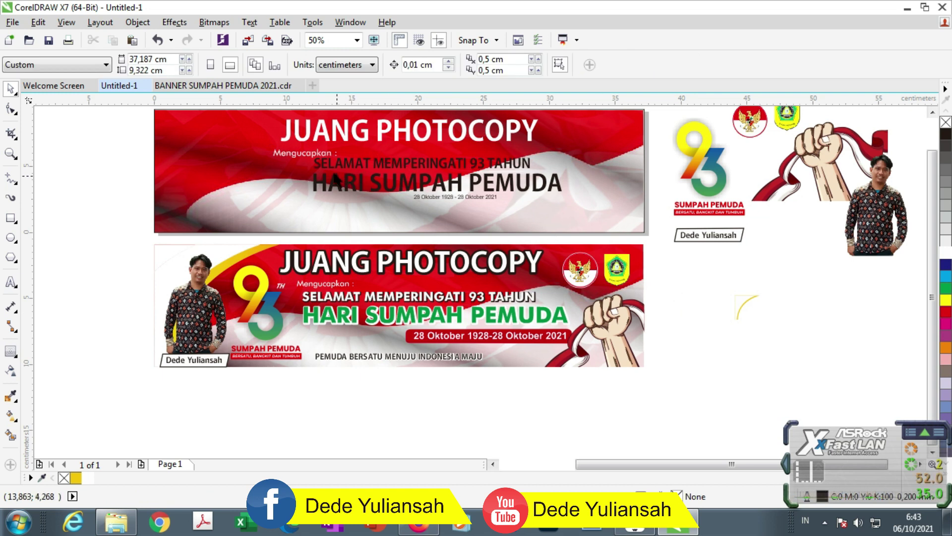
Align the "SELAMAT MEMPERINGATI 93 TAHUN" and "HARI SUMPAH PEMUDA" lines with the start of "JUANG PHOTOCOPY" and enlarge them together to about 22,4 cm wide.
{"action": "scroll", "coordinate": [326, 171], "scroll_direction": "up", "scroll_amount": 1}
{"action": "scroll", "coordinate": [314, 164], "scroll_direction": "down", "scroll_amount": 1}
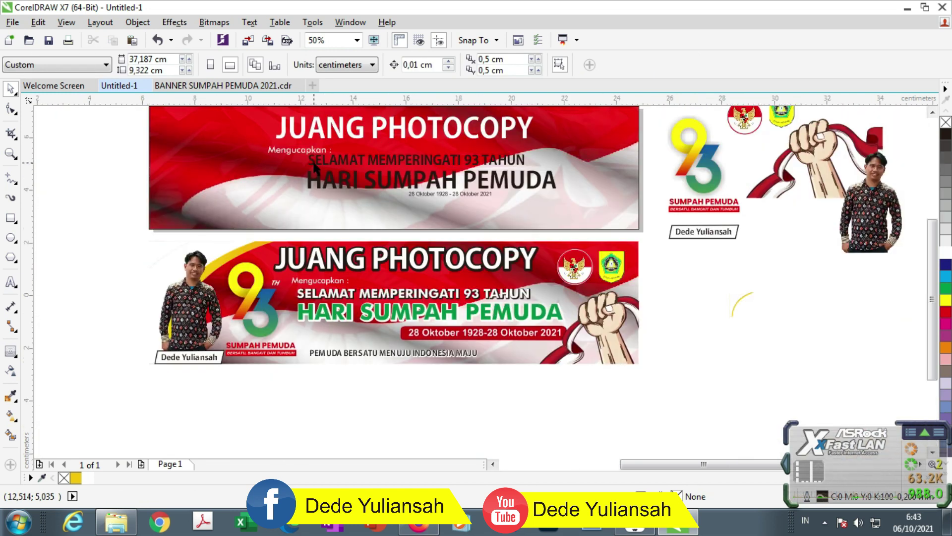
{"action": "scroll", "coordinate": [314, 164], "scroll_direction": "up", "scroll_amount": 2}
{"action": "scroll", "coordinate": [314, 166], "scroll_direction": "down", "scroll_amount": 1}
{"action": "scroll", "coordinate": [311, 163], "scroll_direction": "up", "scroll_amount": 1}
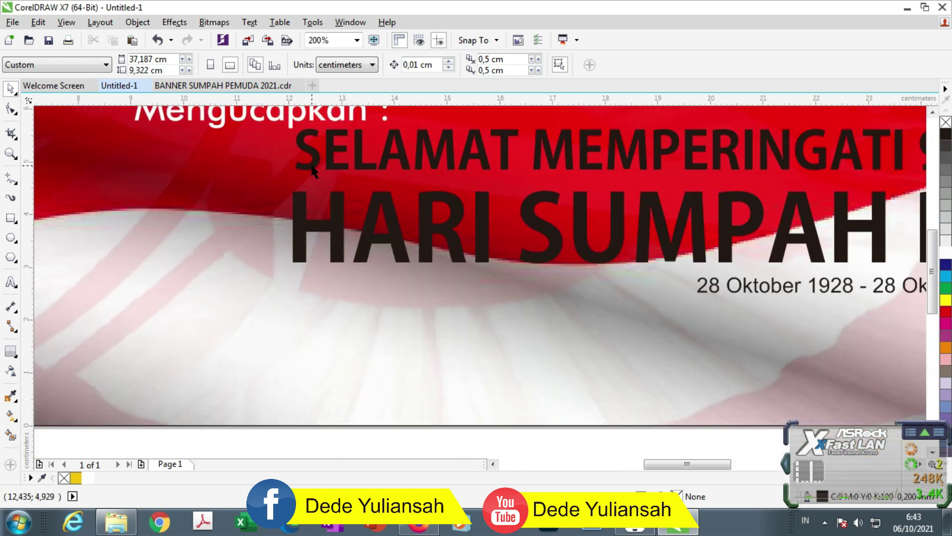
{"action": "left_click", "coordinate": [311, 166]}
{"action": "left_click", "coordinate": [305, 187], "text": "shift"}
{"action": "left_click_drag", "start_coordinate": [317, 149], "coordinate": [191, 164]}
{"action": "scroll", "coordinate": [192, 164], "scroll_direction": "down", "scroll_amount": 2}
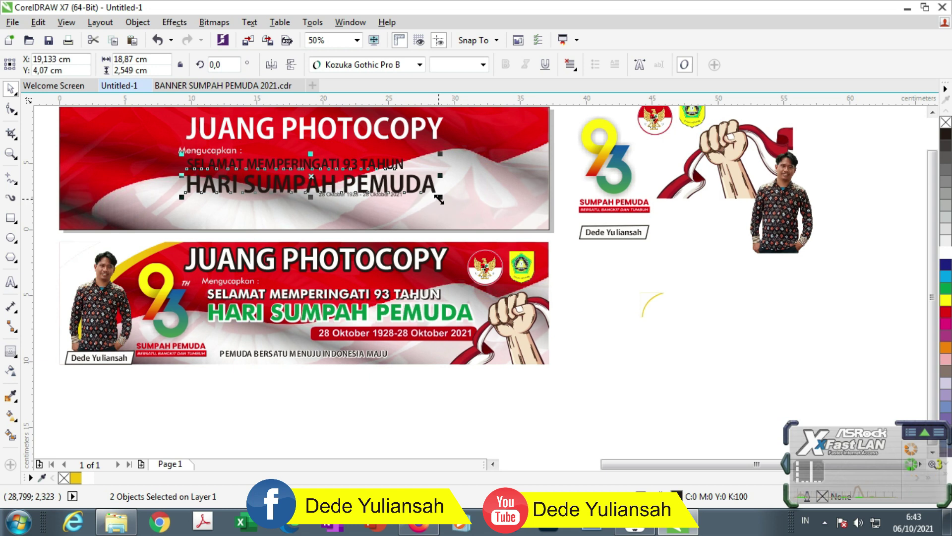
{"action": "left_click_drag", "start_coordinate": [440, 200], "coordinate": [488, 211]}
{"action": "left_click", "coordinate": [552, 261]}
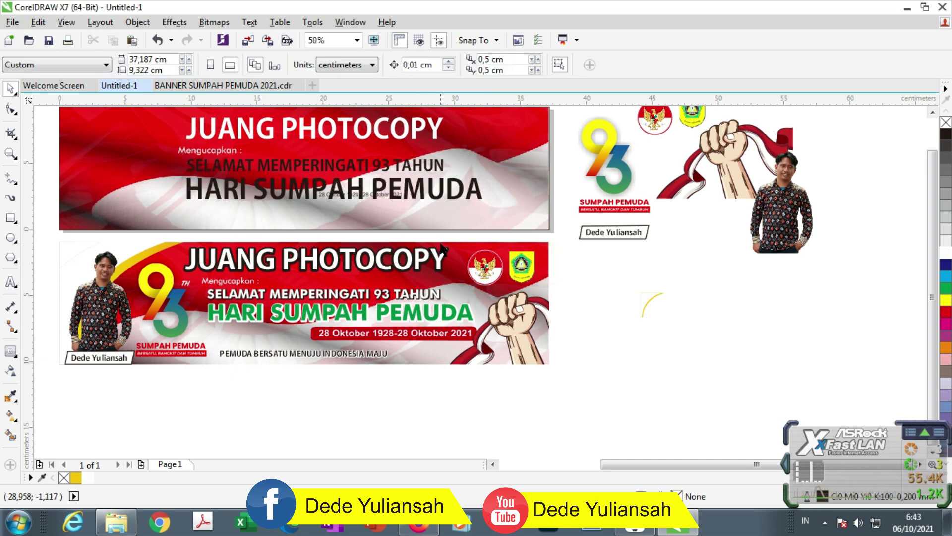
Move the "28 Oktober 1928 - 28 Oktober 2021" date text down to just below the "HARI SUMPAH PEMUDA" line.
{"action": "scroll", "coordinate": [363, 238], "scroll_direction": "up", "scroll_amount": 2}
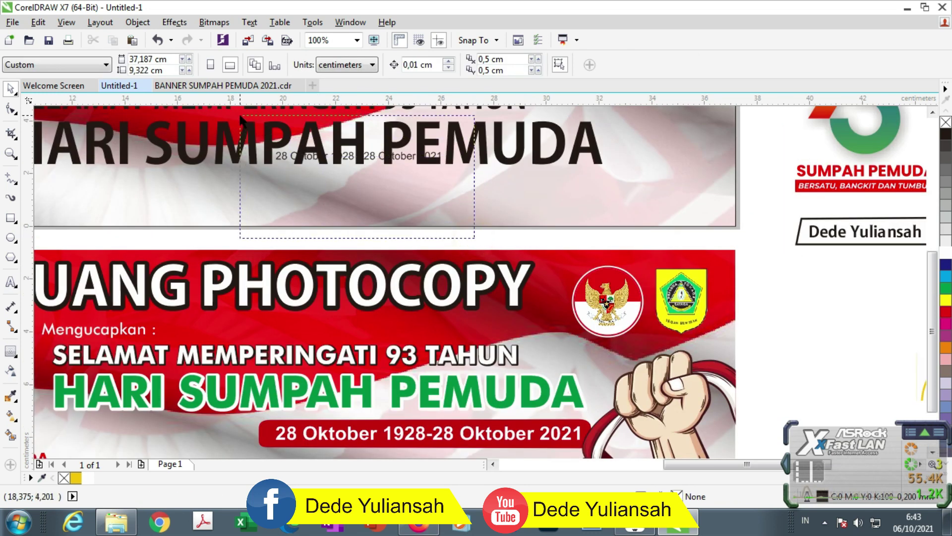
{"action": "left_click", "coordinate": [389, 167]}
{"action": "left_click_drag", "start_coordinate": [371, 159], "coordinate": [373, 182]}
{"action": "scroll", "coordinate": [346, 169], "scroll_direction": "down", "scroll_amount": 2}
{"action": "left_click", "coordinate": [619, 277]}
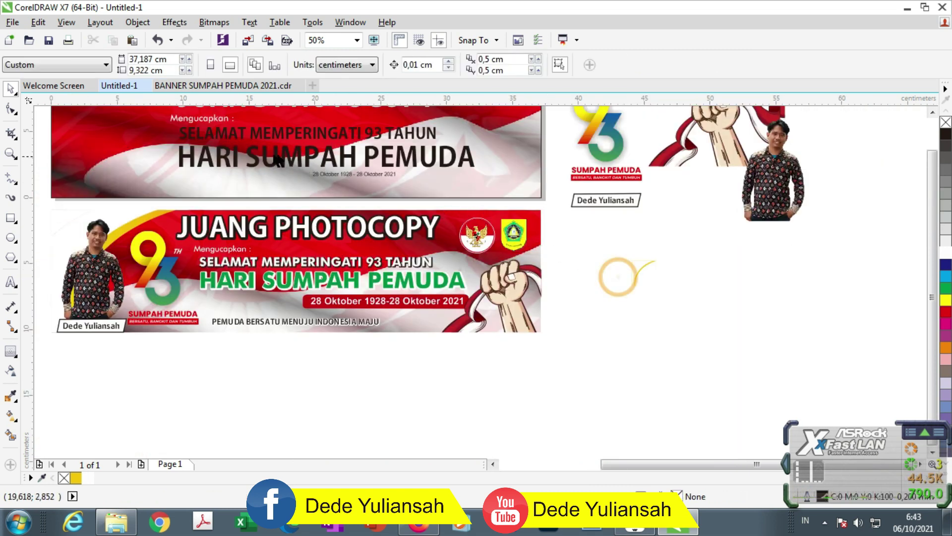
Draw a rectangle about 12,7 by 1,0 cm around the date text and round its corners to about 0,24 cm.
{"action": "scroll", "coordinate": [288, 167], "scroll_direction": "up", "scroll_amount": 2}
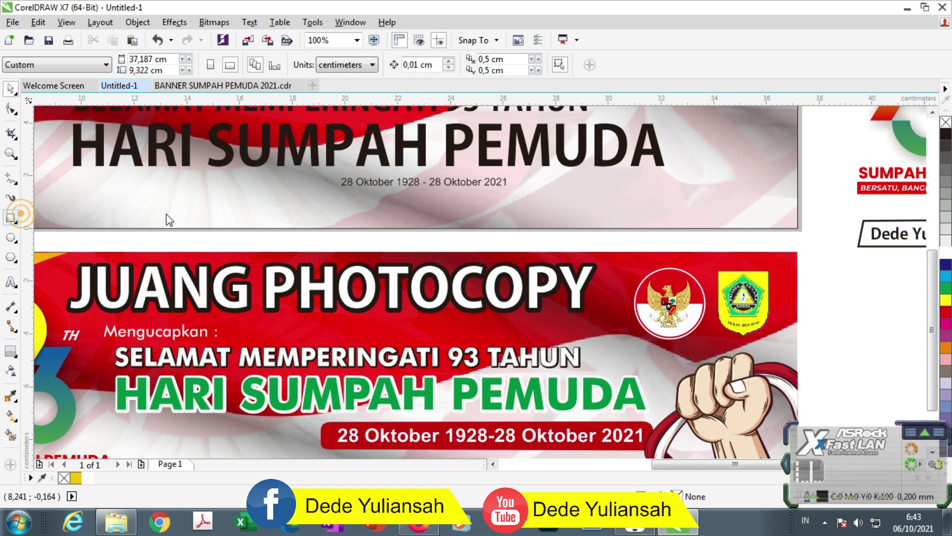
{"action": "left_click_drag", "start_coordinate": [329, 166], "coordinate": [664, 194]}
{"action": "scroll", "coordinate": [346, 158], "scroll_direction": "up", "scroll_amount": 1}
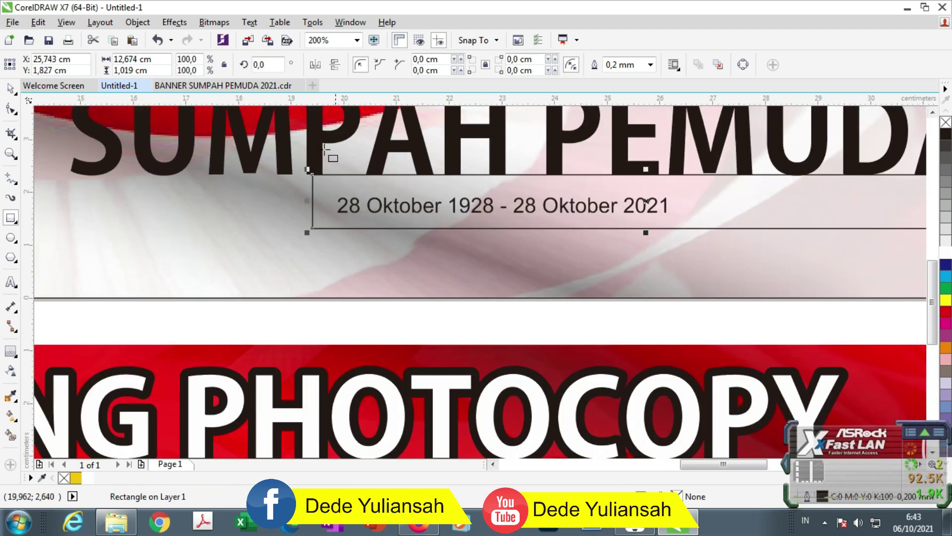
{"action": "left_click", "coordinate": [10, 107]}
{"action": "left_click_drag", "start_coordinate": [312, 174], "coordinate": [325, 173]}
{"action": "left_click", "coordinate": [12, 90]}
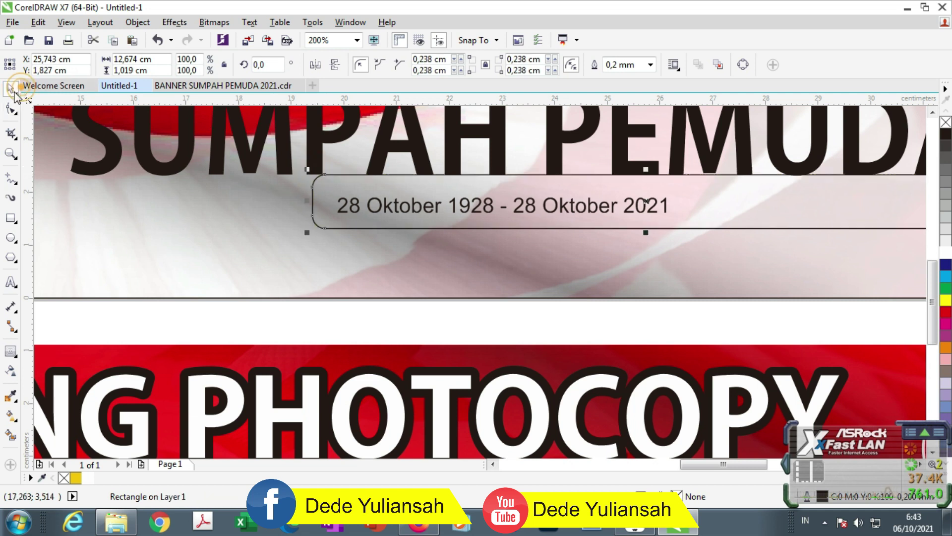
Fill the rounded rectangle with red (C:0 M:100 Y:100 K:0) and remove its outline.
{"action": "left_click", "coordinate": [946, 313]}
{"action": "right_click", "coordinate": [949, 121]}
{"action": "scroll", "coordinate": [489, 261], "scroll_direction": "down", "scroll_amount": 1}
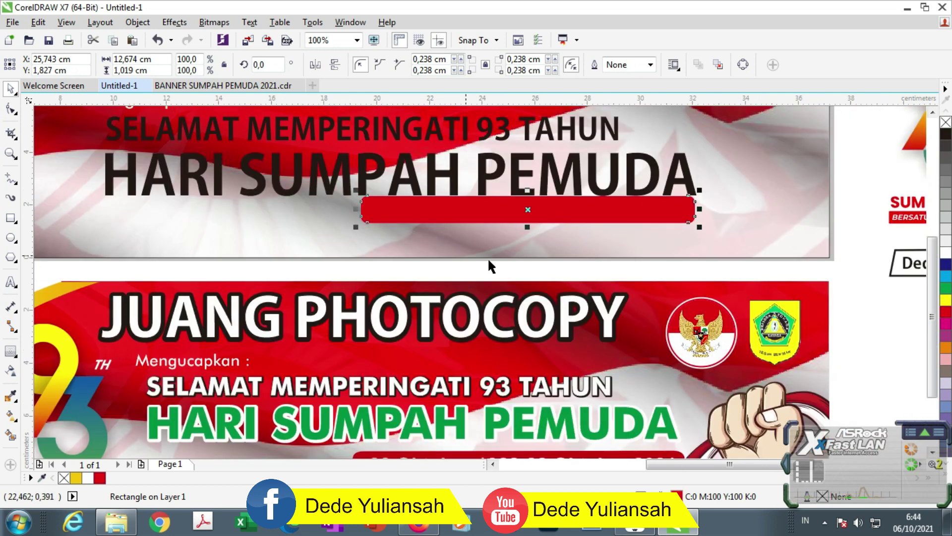
Move the hidden date text slightly down and bring it in front of the red rectangle.
{"action": "left_click_drag", "start_coordinate": [633, 271], "coordinate": [342, 189]}
{"action": "scroll", "coordinate": [469, 212], "scroll_direction": "up", "scroll_amount": 1}
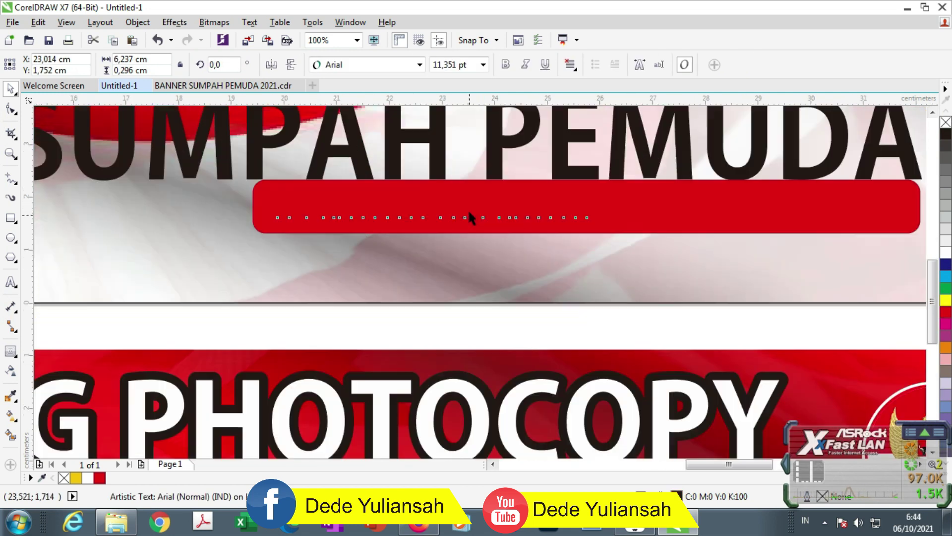
{"action": "left_click_drag", "start_coordinate": [445, 211], "coordinate": [449, 232]}
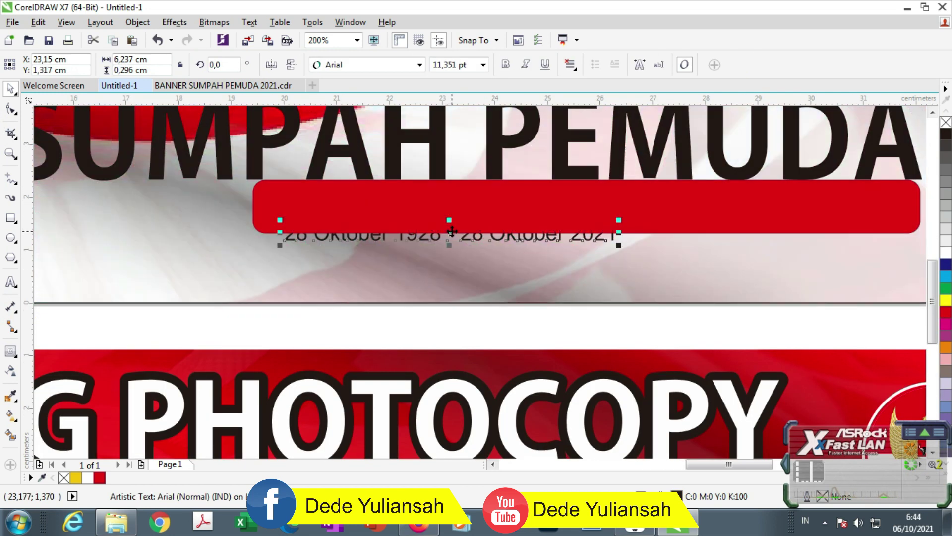
{"action": "key", "text": "shift+Page_Up"}
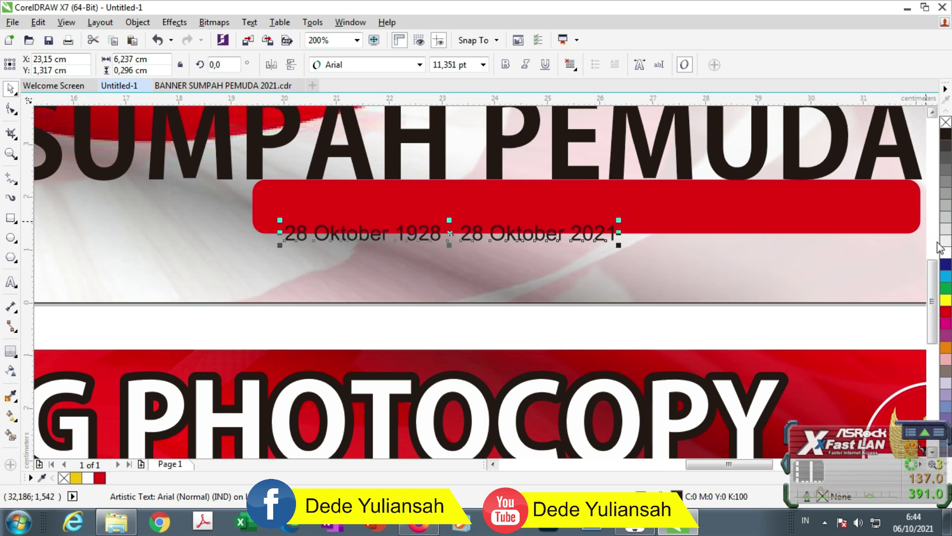
Make the date text white in Kozuka Gothic Pro B, enlarge it to about 20,1 pt and fit it inside the red rectangle.
{"action": "left_click", "coordinate": [360, 65]}
{"action": "left_click", "coordinate": [357, 94]}
{"action": "scroll", "coordinate": [289, 178], "scroll_direction": "down", "scroll_amount": 2}
{"action": "left_click_drag", "start_coordinate": [365, 200], "coordinate": [370, 184]}
{"action": "left_click_drag", "start_coordinate": [457, 196], "coordinate": [587, 223]}
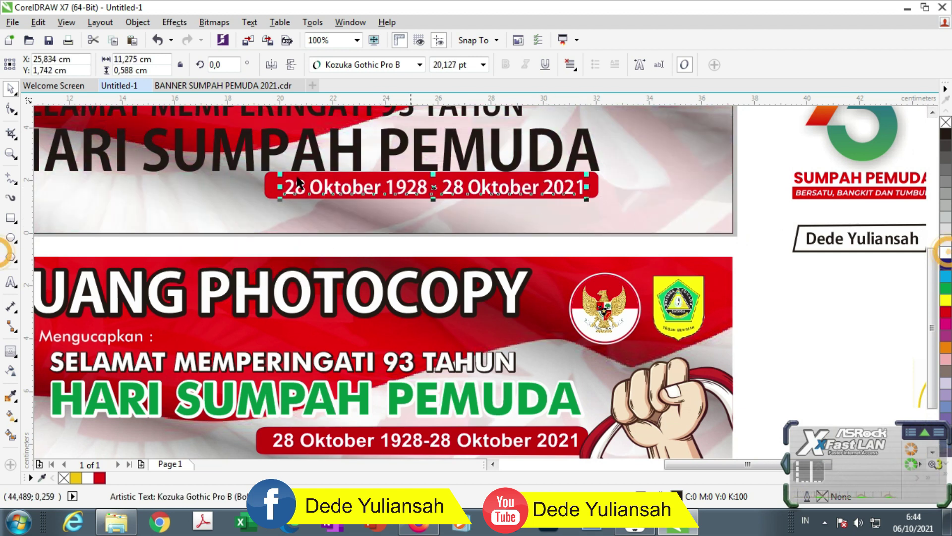
{"action": "scroll", "coordinate": [147, 163], "scroll_direction": "up", "scroll_amount": 2}
{"action": "left_click_drag", "start_coordinate": [153, 145], "coordinate": [133, 133]}
Group the date text with the red rounded rectangle.
{"action": "left_click", "coordinate": [106, 159], "text": "shift"}
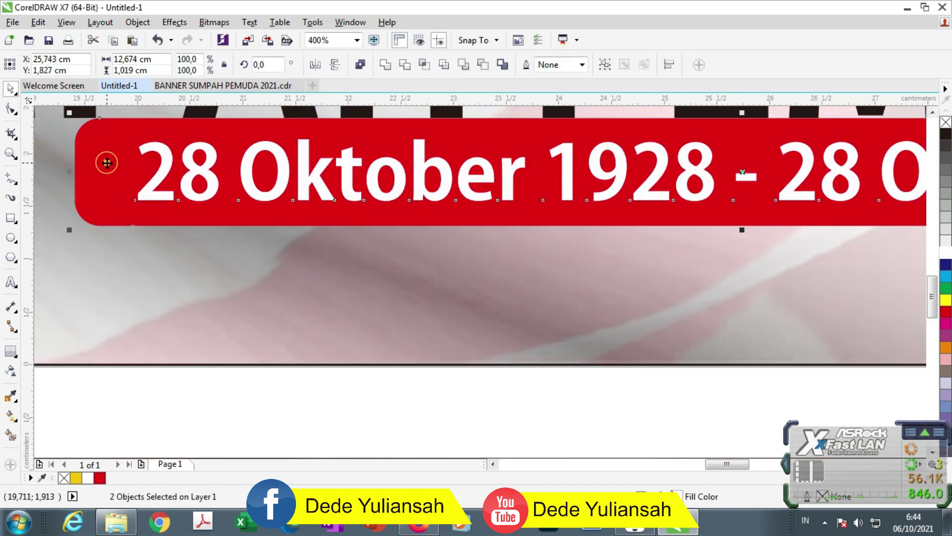
{"action": "scroll", "coordinate": [166, 191], "scroll_direction": "down", "scroll_amount": 2}
{"action": "key", "text": "ctrl+g"}
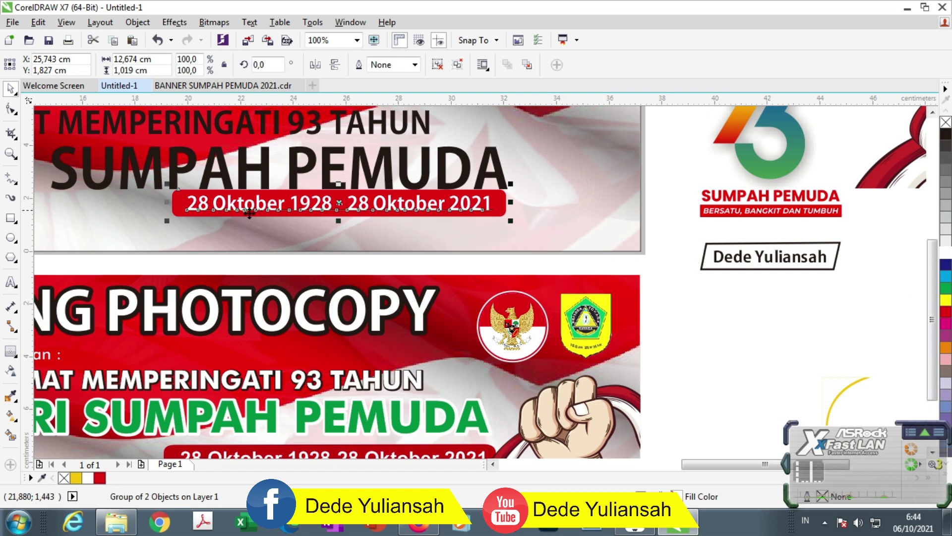
{"action": "scroll", "coordinate": [491, 283], "scroll_direction": "down", "scroll_amount": 2}
{"action": "left_click", "coordinate": [490, 281]}
{"action": "scroll", "coordinate": [195, 200], "scroll_direction": "up", "scroll_amount": 2}
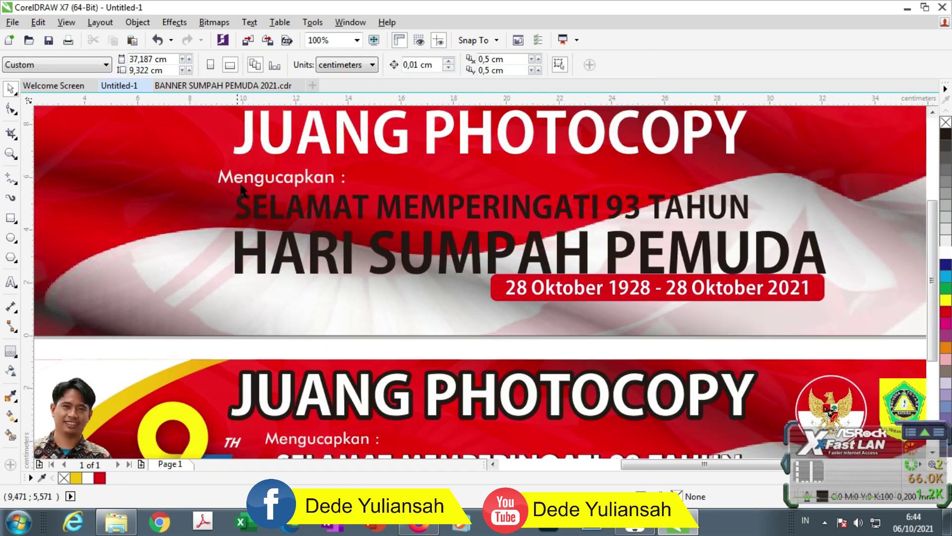
{"action": "scroll", "coordinate": [258, 207], "scroll_direction": "down", "scroll_amount": 1}
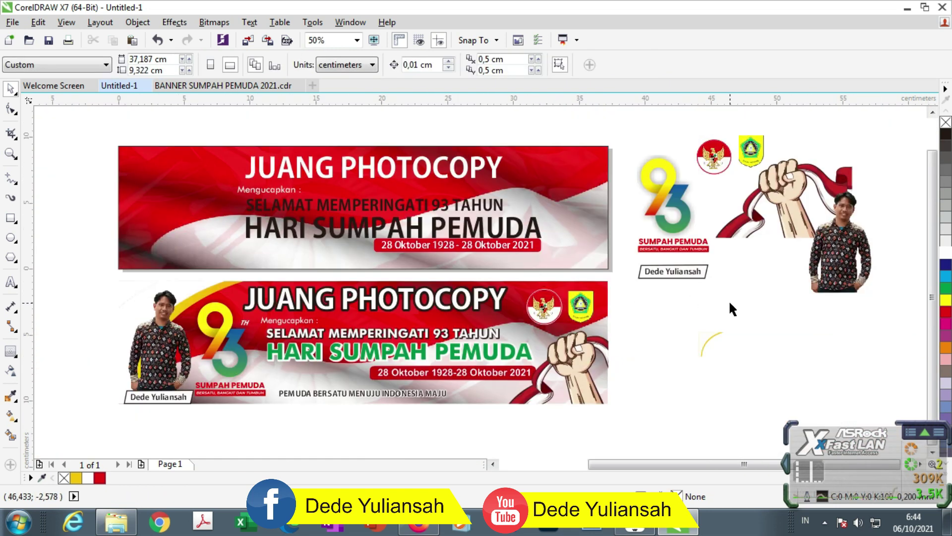
Change the font of the "HARI SUMPAH PEMUDA" line to Futura Md BT (Bold).
{"action": "scroll", "coordinate": [412, 228], "scroll_direction": "up", "scroll_amount": 2}
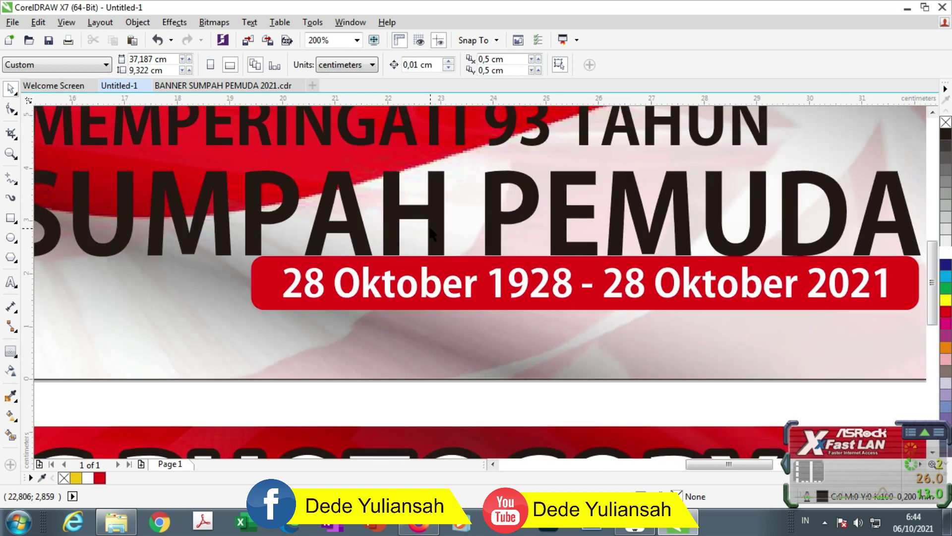
{"action": "left_click", "coordinate": [429, 226]}
{"action": "scroll", "coordinate": [415, 191], "scroll_direction": "down", "scroll_amount": 2}
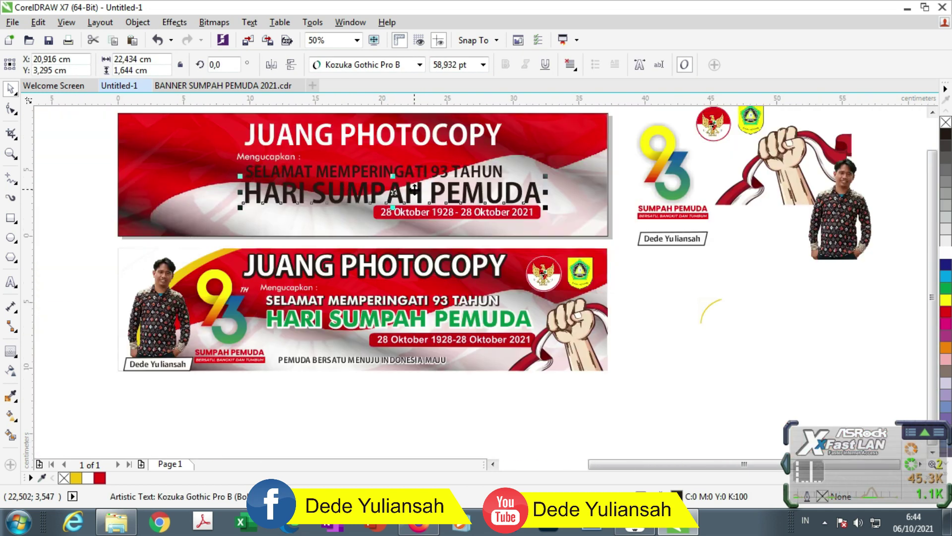
{"action": "scroll", "coordinate": [400, 204], "scroll_direction": "up", "scroll_amount": 1}
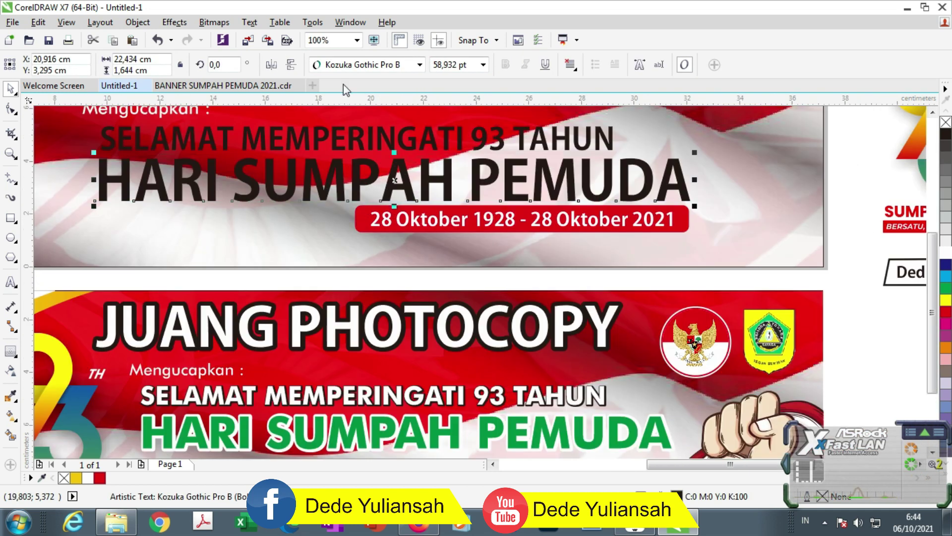
{"action": "left_click", "coordinate": [420, 65]}
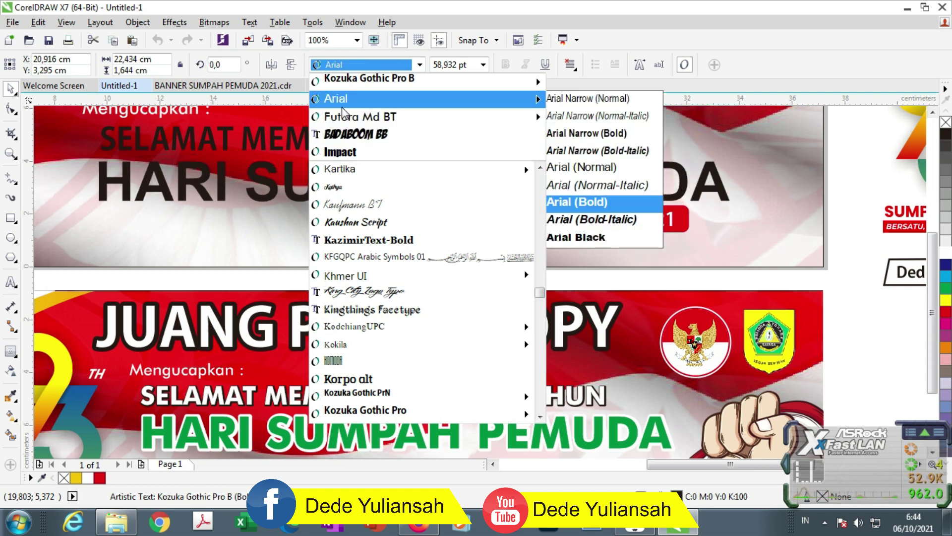
{"action": "mouse_move", "coordinate": [343, 118]}
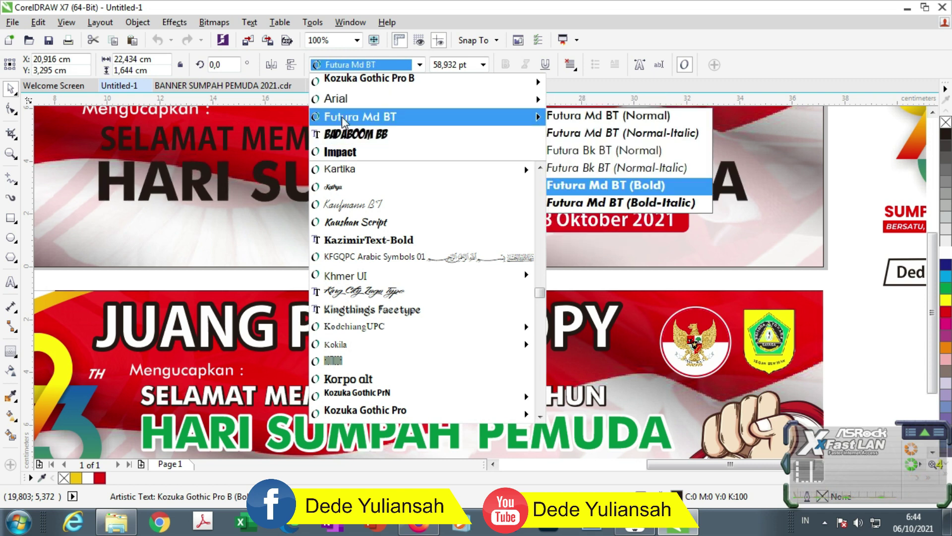
{"action": "left_click", "coordinate": [343, 119]}
{"action": "scroll", "coordinate": [356, 169], "scroll_direction": "down", "scroll_amount": 2}
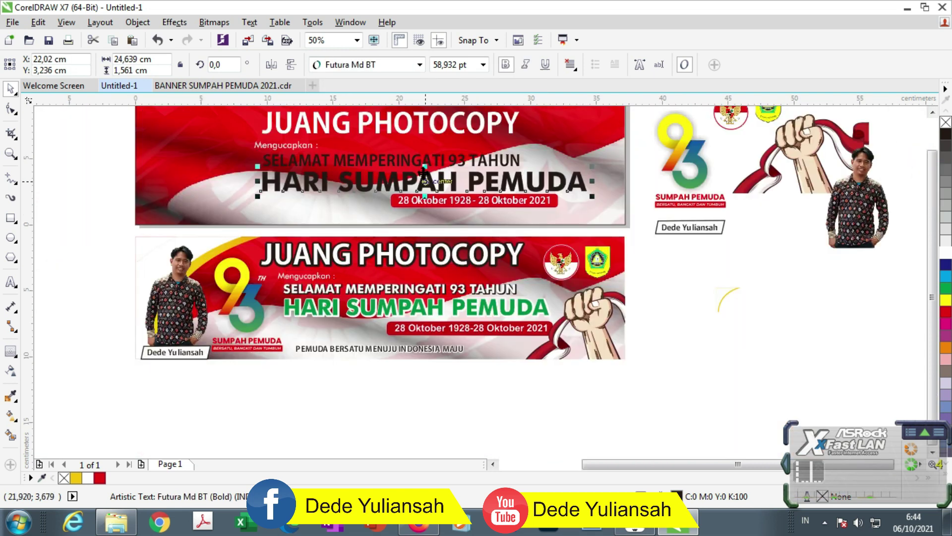
Reapply the Kozuka Gothic Pro B font to the "SELAMAT MEMPERINGATI 93 TAHUN" line.
{"action": "scroll", "coordinate": [356, 169], "scroll_direction": "up", "scroll_amount": 2}
{"action": "left_click", "coordinate": [349, 159]}
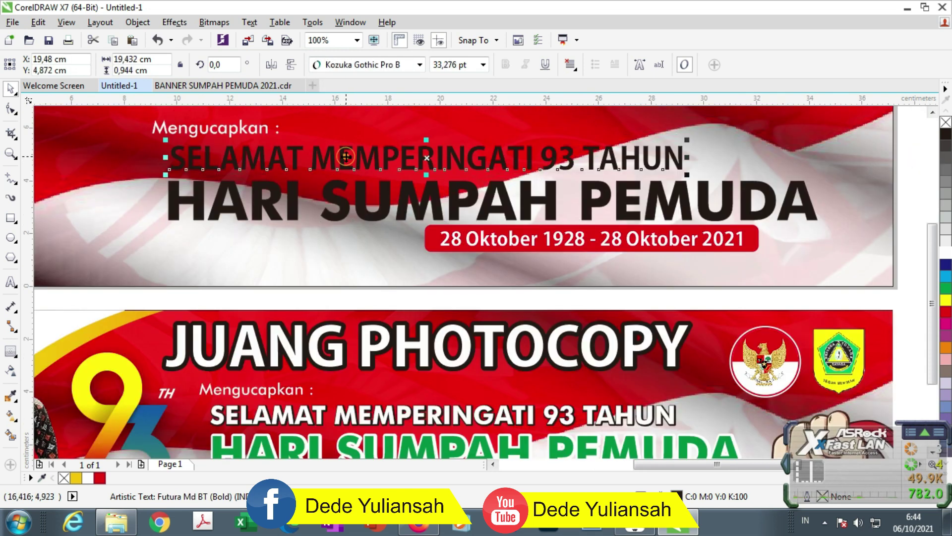
{"action": "left_click", "coordinate": [373, 69]}
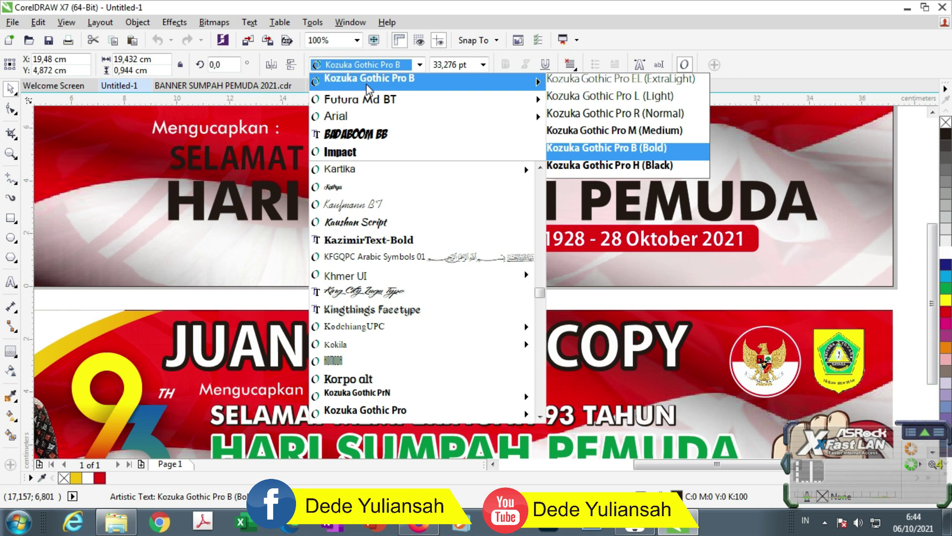
{"action": "left_click", "coordinate": [368, 88]}
{"action": "scroll", "coordinate": [530, 151], "scroll_direction": "down", "scroll_amount": 2}
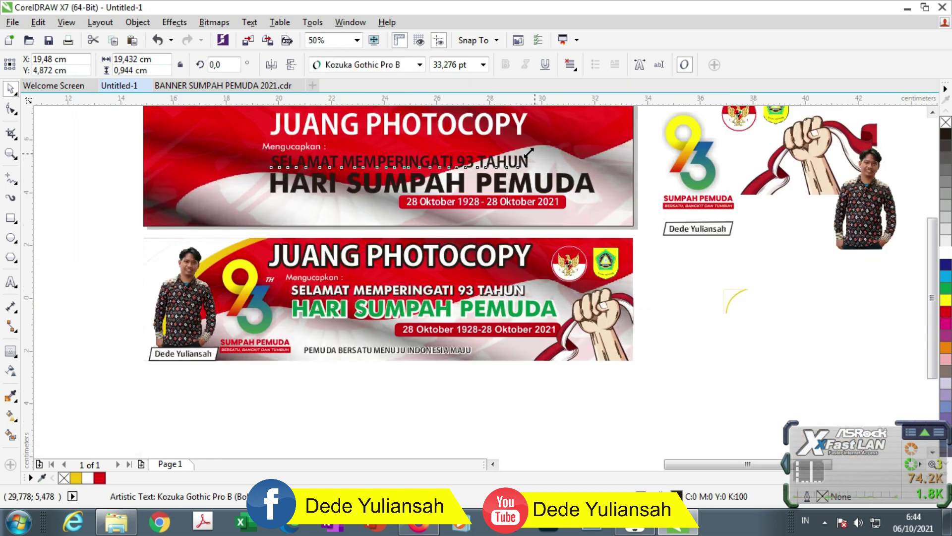
Shrink the "HARI SUMPAH PEMUDA" line to about 54 pt, roughly 22,6 cm wide.
{"action": "scroll", "coordinate": [529, 151], "scroll_direction": "up", "scroll_amount": 2}
{"action": "left_click", "coordinate": [655, 229]}
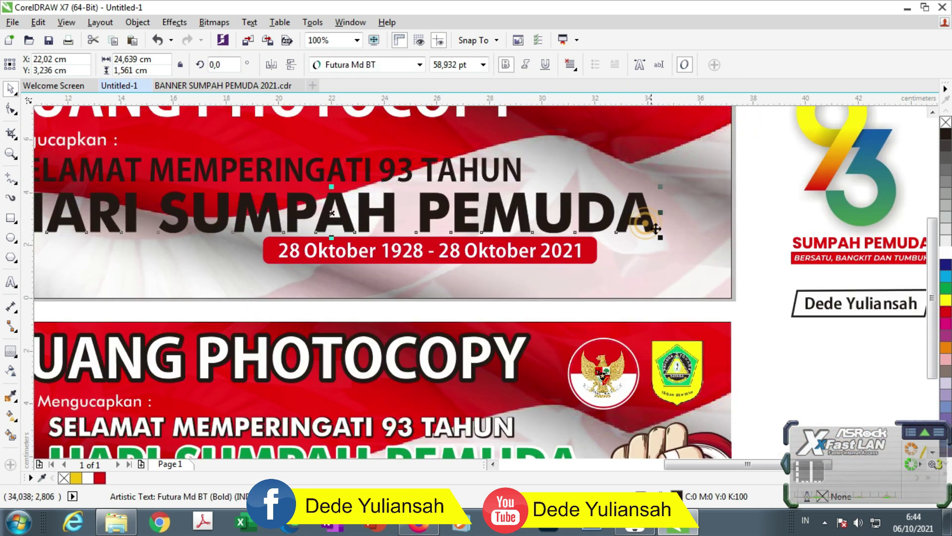
{"action": "mouse_move", "coordinate": [659, 235]}
{"action": "left_mouse_down"}
{"action": "mouse_move", "coordinate": [634, 228]}
{"action": "mouse_move", "coordinate": [646, 234]}
{"action": "left_mouse_up"}
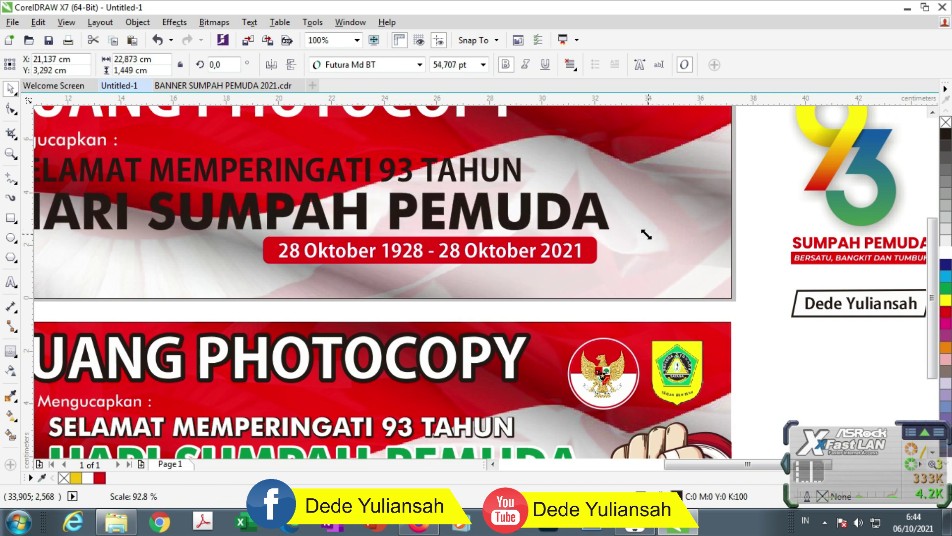
{"action": "scroll", "coordinate": [633, 228], "scroll_direction": "up", "scroll_amount": 2}
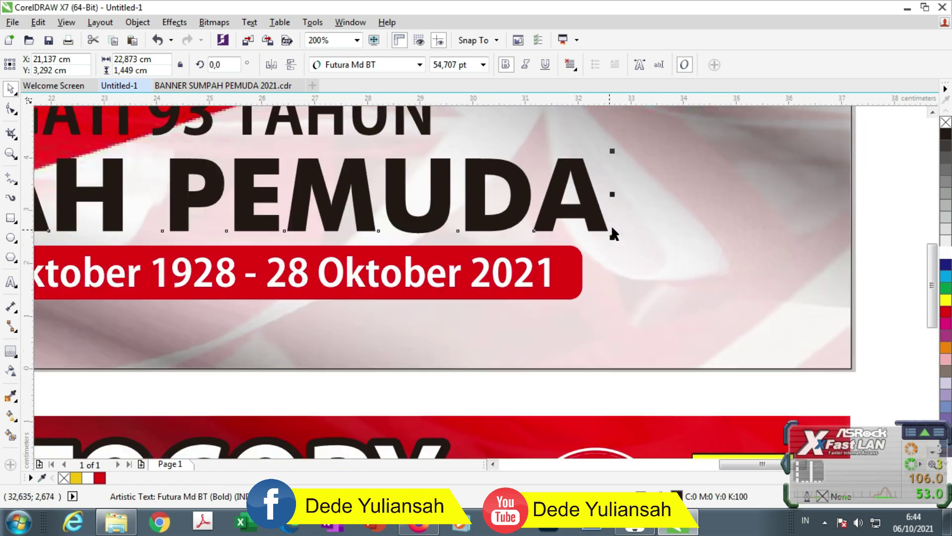
{"action": "left_click_drag", "start_coordinate": [614, 238], "coordinate": [602, 235]}
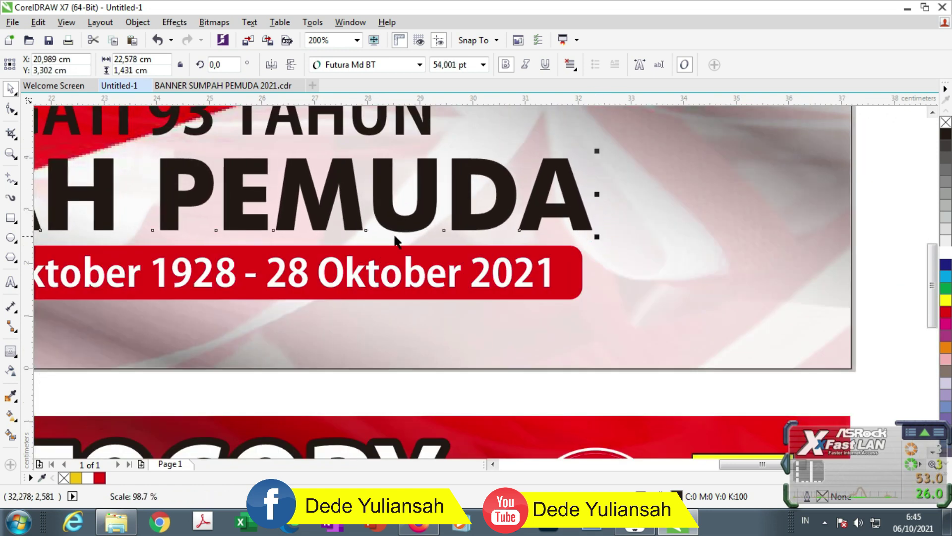
Nudge the "JUANG PHOTOCOPY" title slightly upward on the new banner.
{"action": "scroll", "coordinate": [602, 234], "scroll_direction": "down", "scroll_amount": 4}
{"action": "left_click", "coordinate": [555, 304]}
{"action": "scroll", "coordinate": [246, 221], "scroll_direction": "down", "scroll_amount": 1}
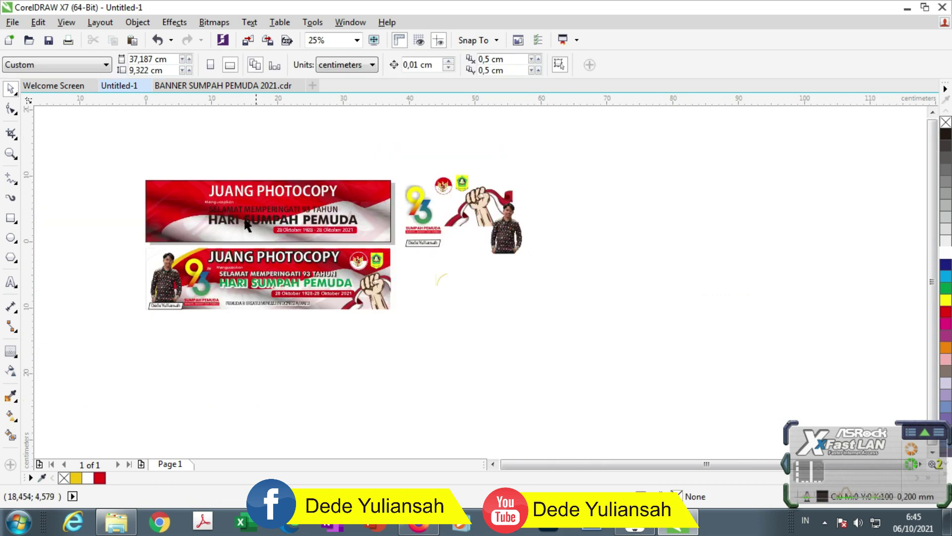
{"action": "scroll", "coordinate": [213, 245], "scroll_direction": "up", "scroll_amount": 1}
{"action": "scroll", "coordinate": [235, 139], "scroll_direction": "up", "scroll_amount": 1}
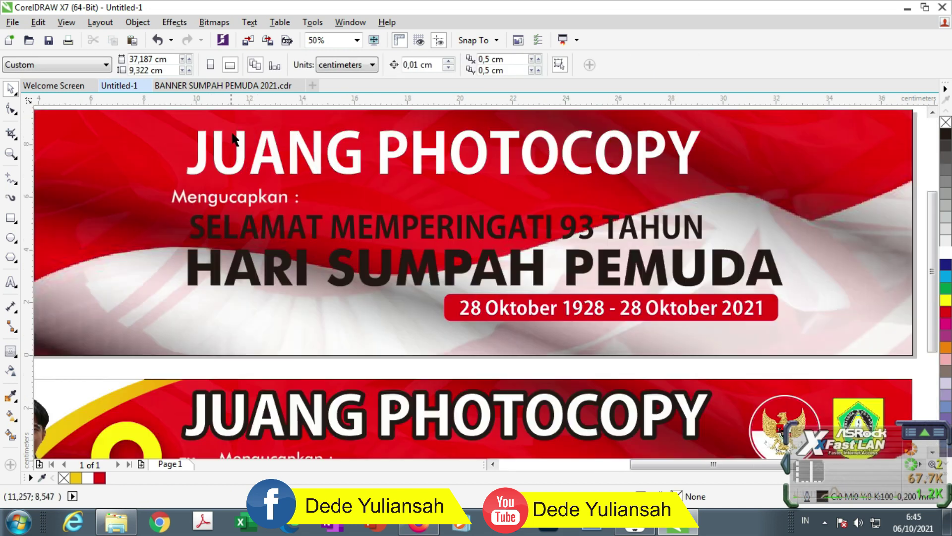
{"action": "left_click_drag", "start_coordinate": [239, 150], "coordinate": [240, 145]}
Add a one-step black outside contour with an offset of about 0,142 cm to the "JUANG PHOTOCOPY" title.
{"action": "left_click", "coordinate": [12, 354]}
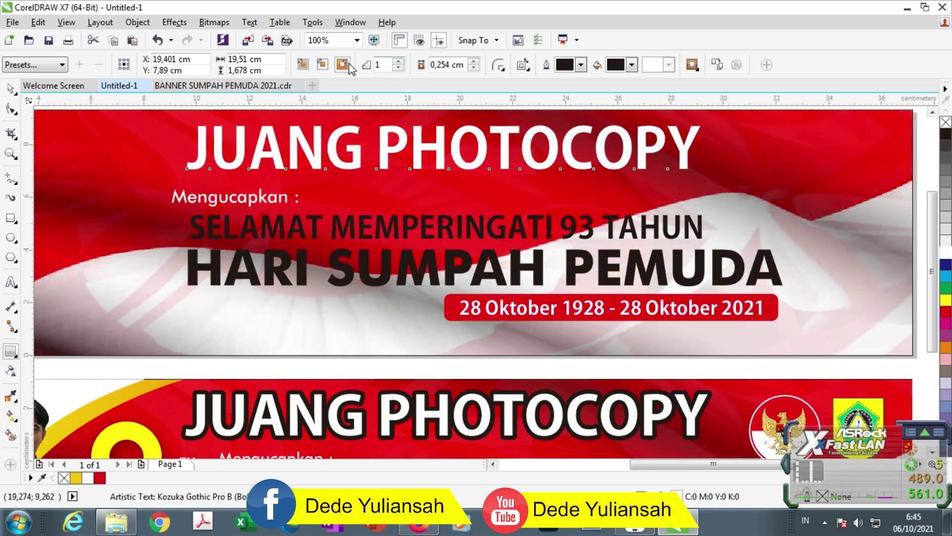
{"action": "left_click", "coordinate": [633, 65]}
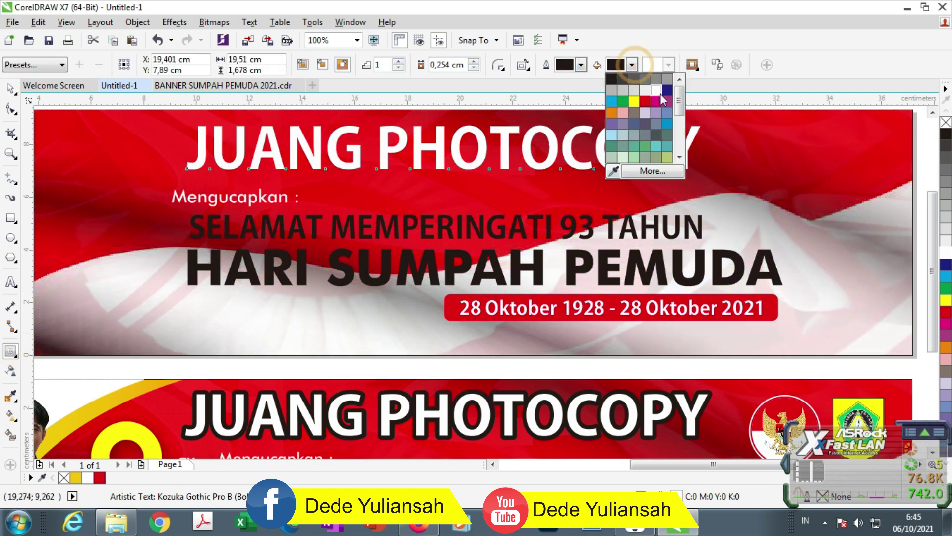
{"action": "left_click", "coordinate": [615, 81]}
{"action": "scroll", "coordinate": [188, 152], "scroll_direction": "up", "scroll_amount": 3}
{"action": "left_click_drag", "start_coordinate": [160, 153], "coordinate": [171, 153]}
{"action": "scroll", "coordinate": [288, 142], "scroll_direction": "down", "scroll_amount": 2}
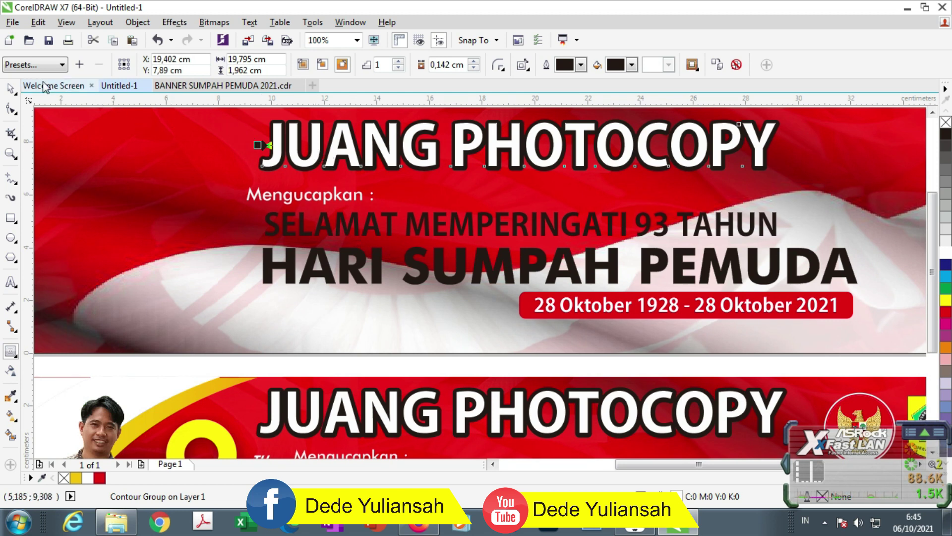
{"action": "key", "text": "space"}
{"action": "scroll", "coordinate": [394, 173], "scroll_direction": "down", "scroll_amount": 1}
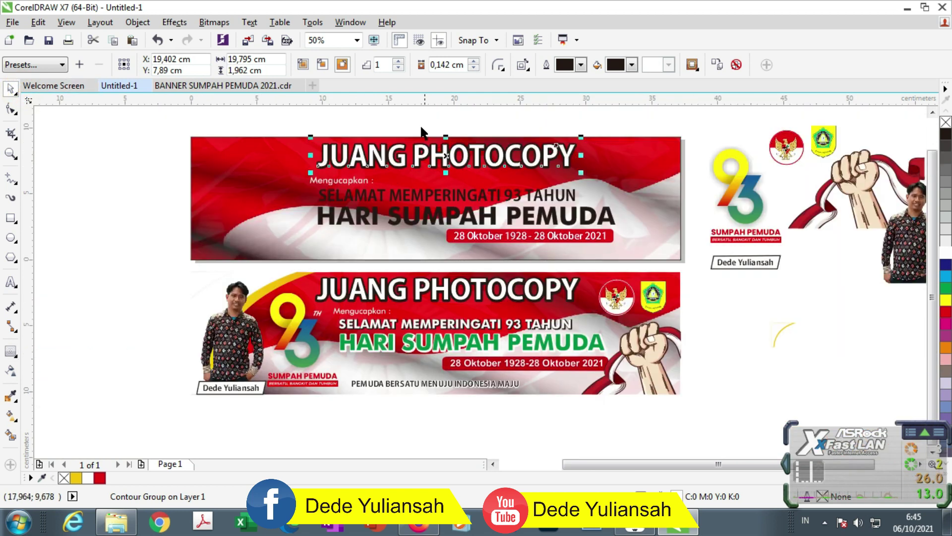
{"action": "left_click", "coordinate": [412, 111]}
Fill the "SELAMAT MEMPERINGATI 93 TAHUN" line with white and the "HARI SUMPAH PEMUDA" line with green.
{"action": "scroll", "coordinate": [452, 191], "scroll_direction": "up", "scroll_amount": 1}
{"action": "scroll", "coordinate": [451, 190], "scroll_direction": "down", "scroll_amount": 1}
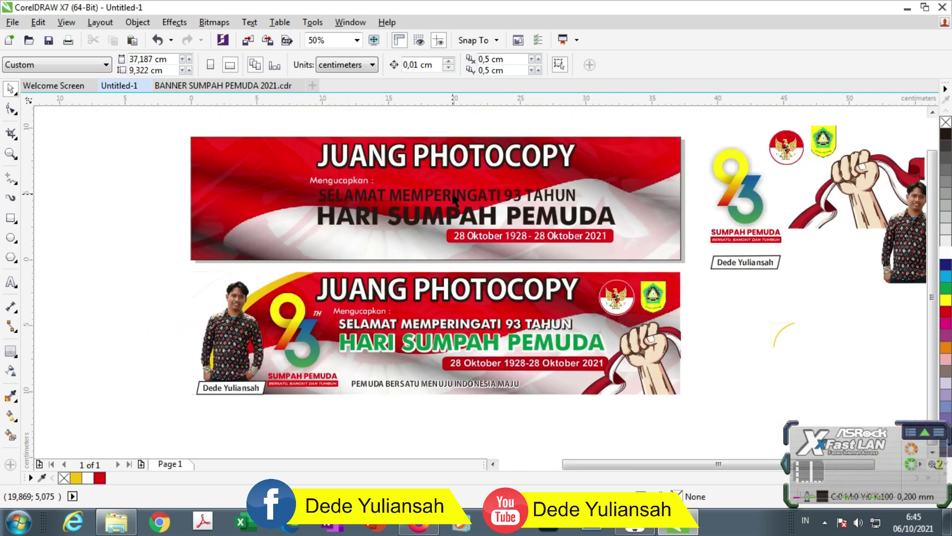
{"action": "left_click", "coordinate": [451, 192]}
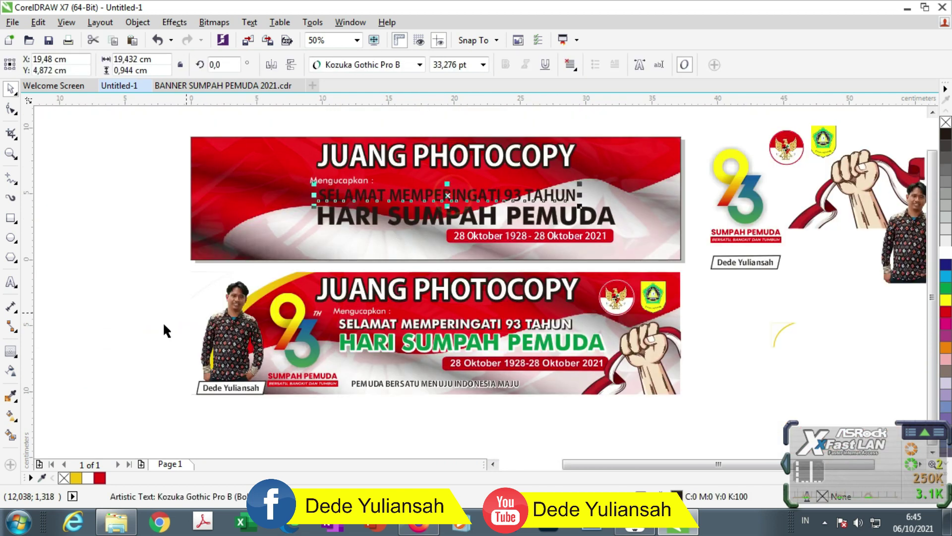
{"action": "left_click", "coordinate": [88, 478]}
{"action": "left_click", "coordinate": [365, 221]}
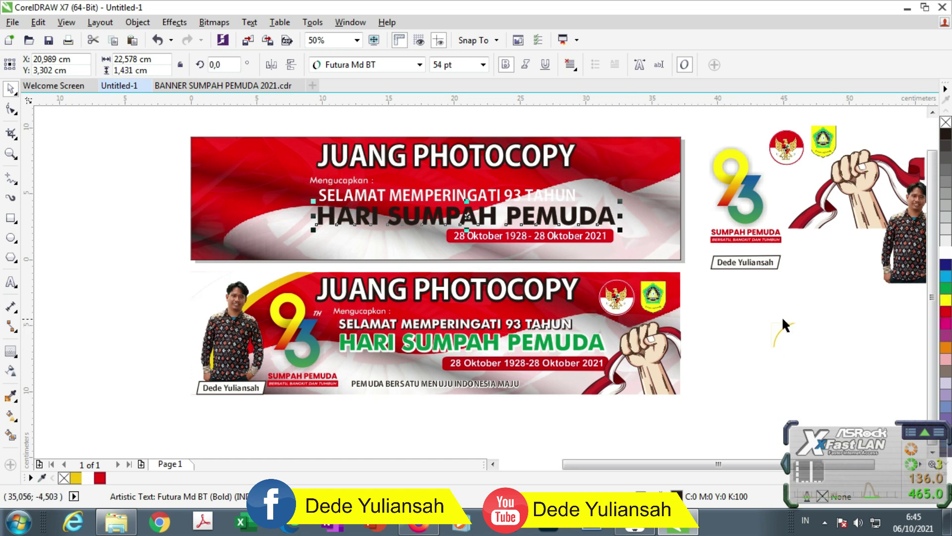
{"action": "left_click", "coordinate": [944, 289]}
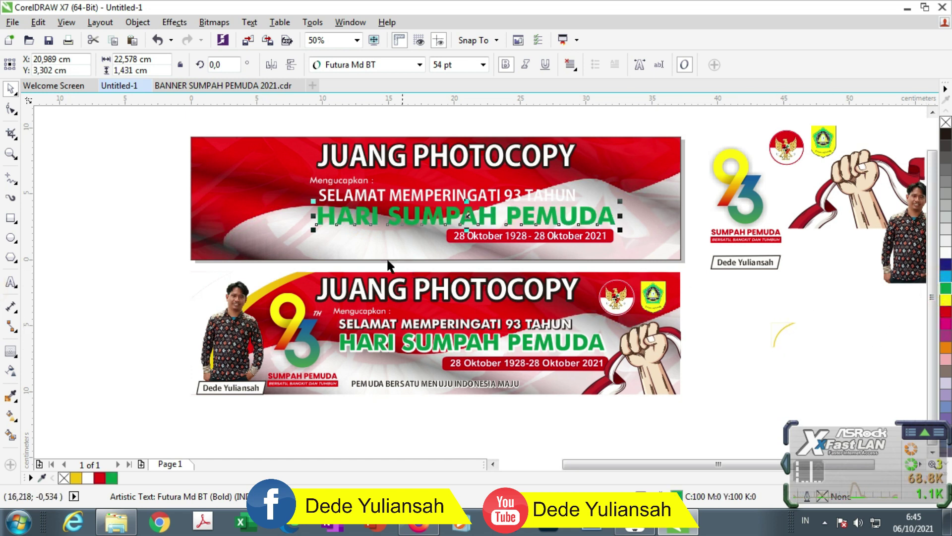
Move "Mengucapkan :" up and to the left, and shift the "SELAMAT MEMPERINGATI" and "HARI SUMPAH PEMUDA" lines slightly upward.
{"action": "scroll", "coordinate": [343, 227], "scroll_direction": "up", "scroll_amount": 1}
{"action": "scroll", "coordinate": [333, 194], "scroll_direction": "down", "scroll_amount": 1}
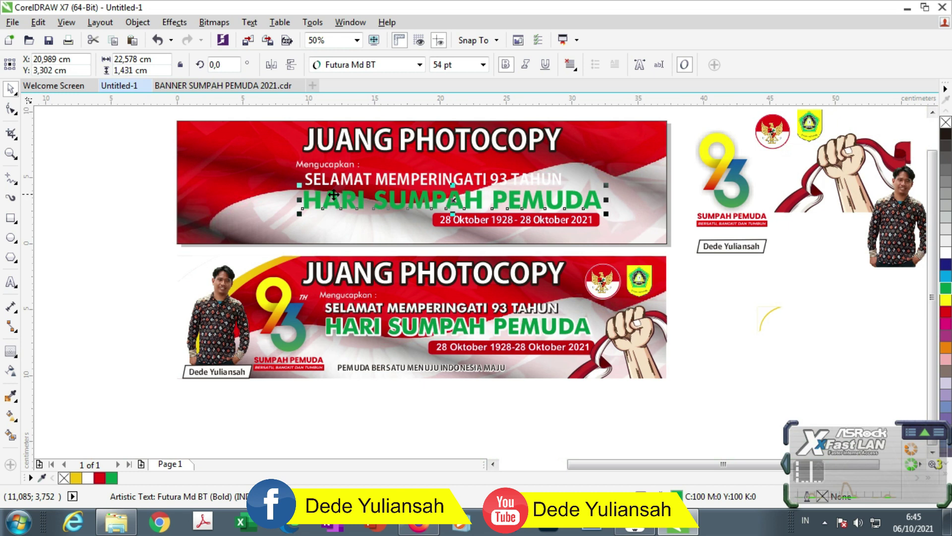
{"action": "left_click", "coordinate": [751, 293]}
{"action": "scroll", "coordinate": [311, 166], "scroll_direction": "up", "scroll_amount": 2}
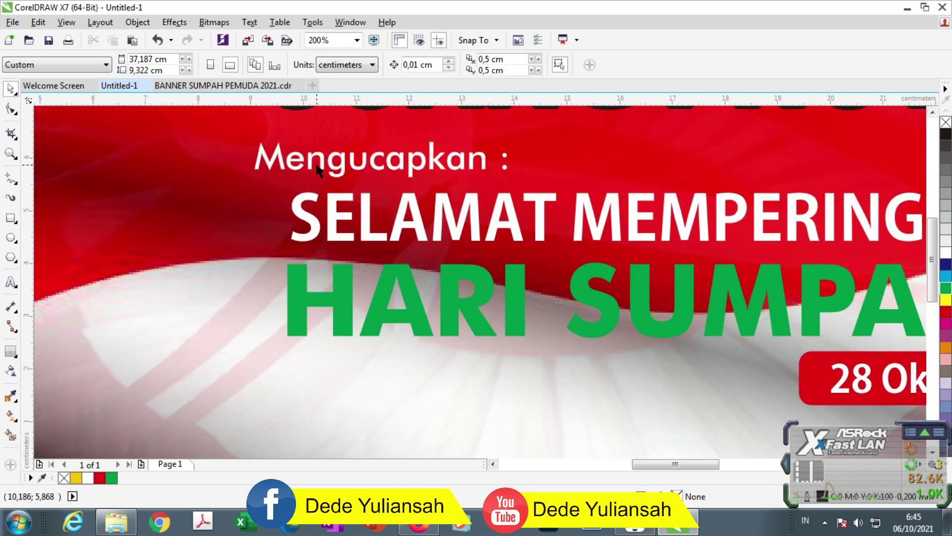
{"action": "left_click_drag", "start_coordinate": [322, 164], "coordinate": [297, 153]}
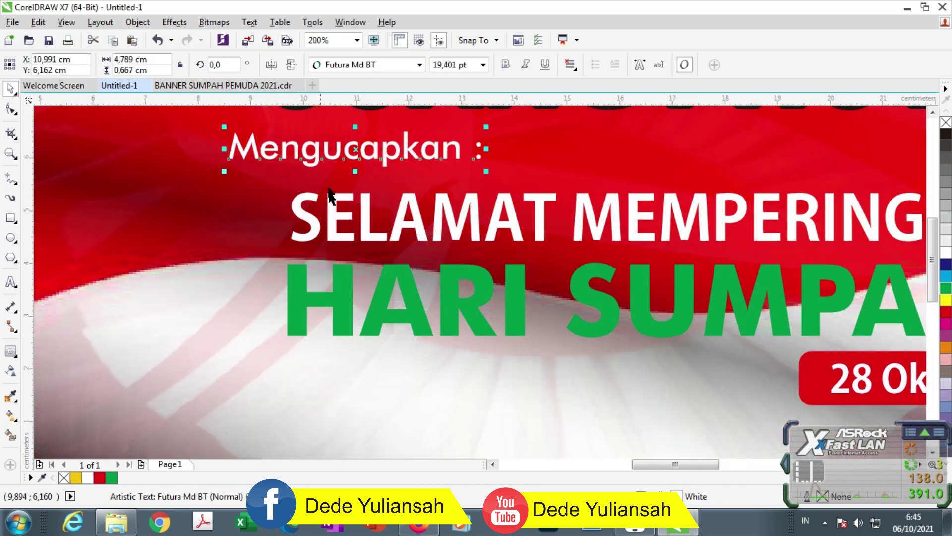
{"action": "left_click_drag", "start_coordinate": [314, 219], "coordinate": [309, 211]}
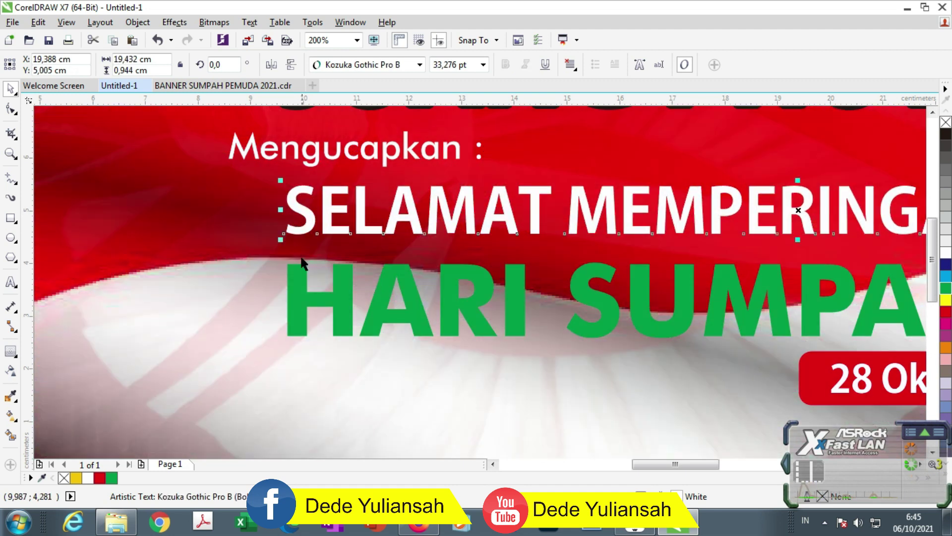
{"action": "left_click", "coordinate": [300, 271]}
{"action": "left_click_drag", "start_coordinate": [300, 271], "coordinate": [313, 234]}
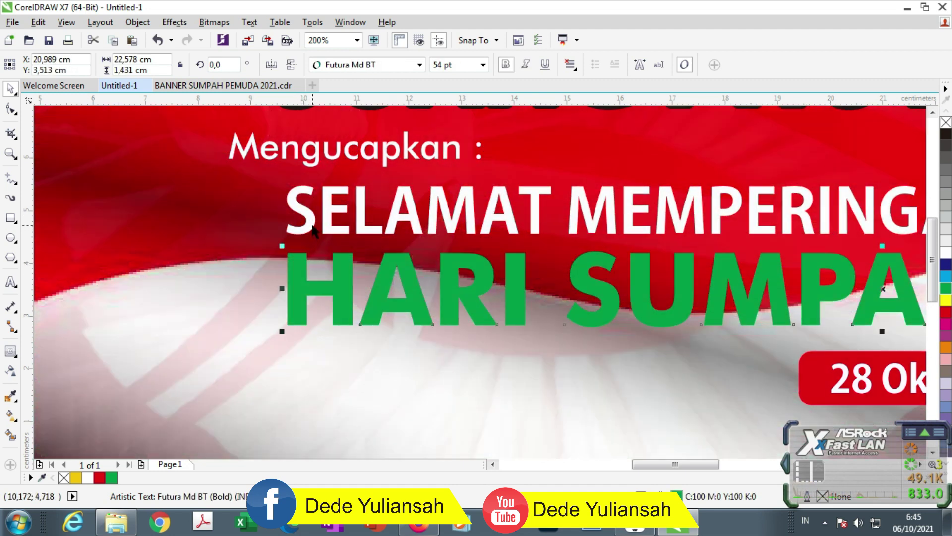
Add a one-step black outside contour of about 0,058 cm to the "SELAMAT MEMPERINGATI 93 TAHUN" line.
{"action": "left_click", "coordinate": [313, 229]}
{"action": "left_click", "coordinate": [11, 351]}
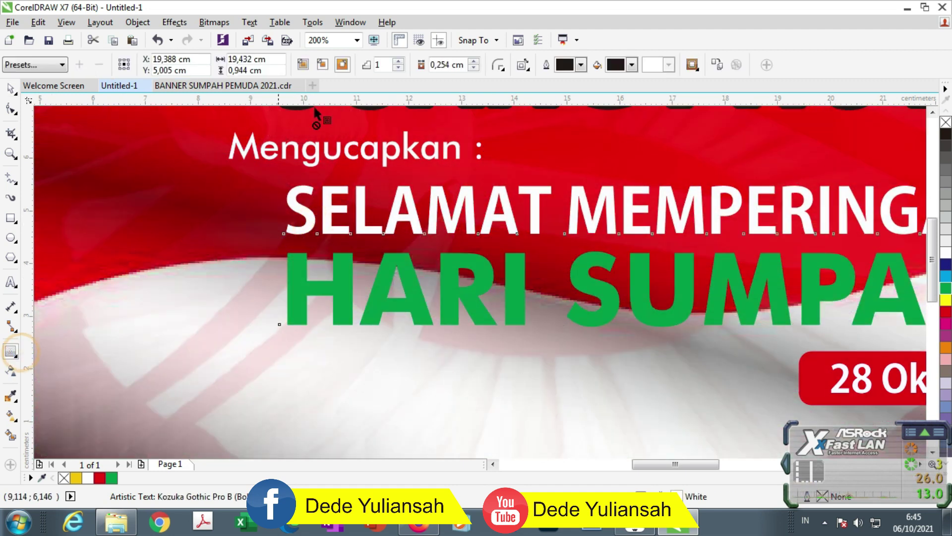
{"action": "left_click", "coordinate": [342, 66]}
{"action": "scroll", "coordinate": [273, 211], "scroll_direction": "up", "scroll_amount": 2}
{"action": "left_click_drag", "start_coordinate": [268, 201], "coordinate": [312, 200]}
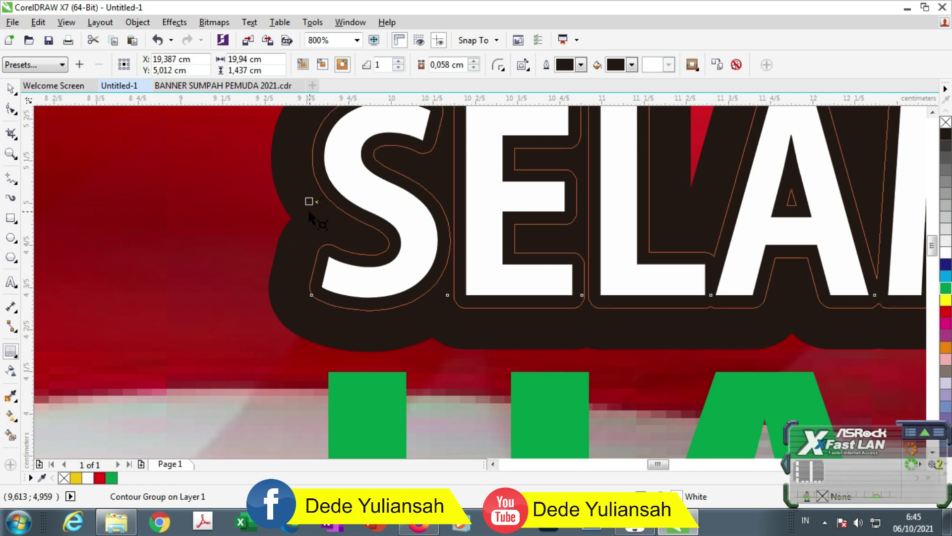
{"action": "scroll", "coordinate": [308, 209], "scroll_direction": "down", "scroll_amount": 3}
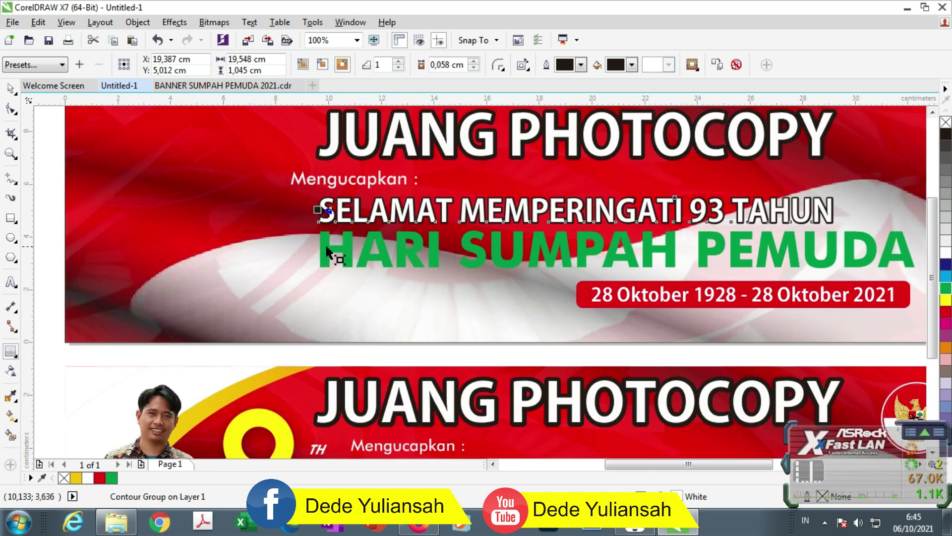
Add a one-step white outside contour of about 0,084 cm to the green "HARI SUMPAH PEMUDA" line.
{"action": "left_click", "coordinate": [325, 246]}
{"action": "left_click", "coordinate": [631, 64]}
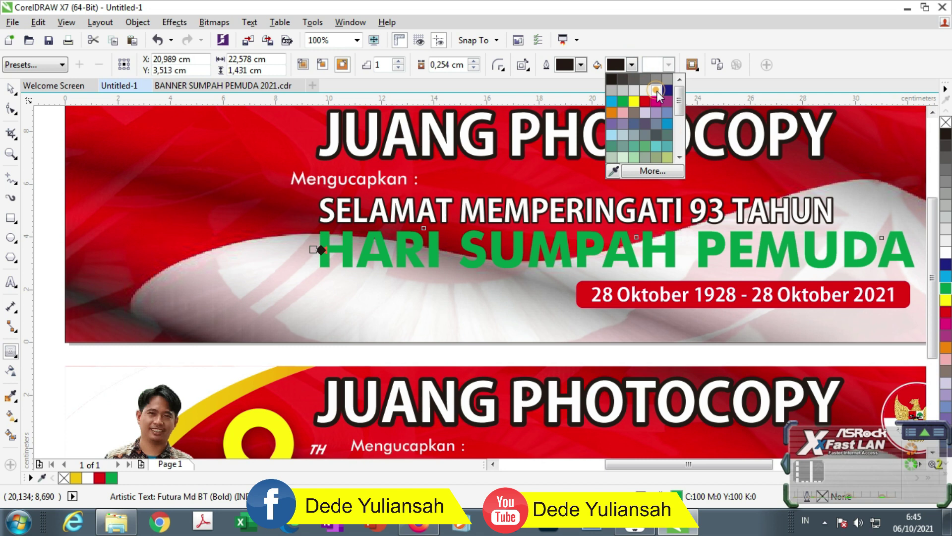
{"action": "left_click", "coordinate": [656, 92]}
{"action": "scroll", "coordinate": [313, 253], "scroll_direction": "up", "scroll_amount": 2}
{"action": "scroll", "coordinate": [313, 253], "scroll_direction": "up", "scroll_amount": 1}
{"action": "left_click_drag", "start_coordinate": [334, 253], "coordinate": [367, 254]}
{"action": "scroll", "coordinate": [368, 255], "scroll_direction": "down", "scroll_amount": 3}
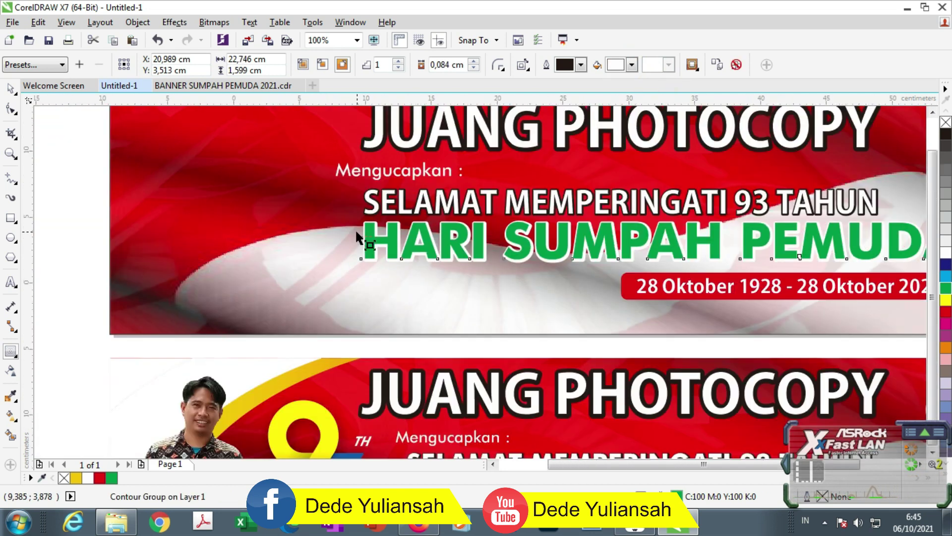
{"action": "scroll", "coordinate": [356, 231], "scroll_direction": "down", "scroll_amount": 1}
{"action": "left_click", "coordinate": [10, 88]}
{"action": "left_click", "coordinate": [82, 153]}
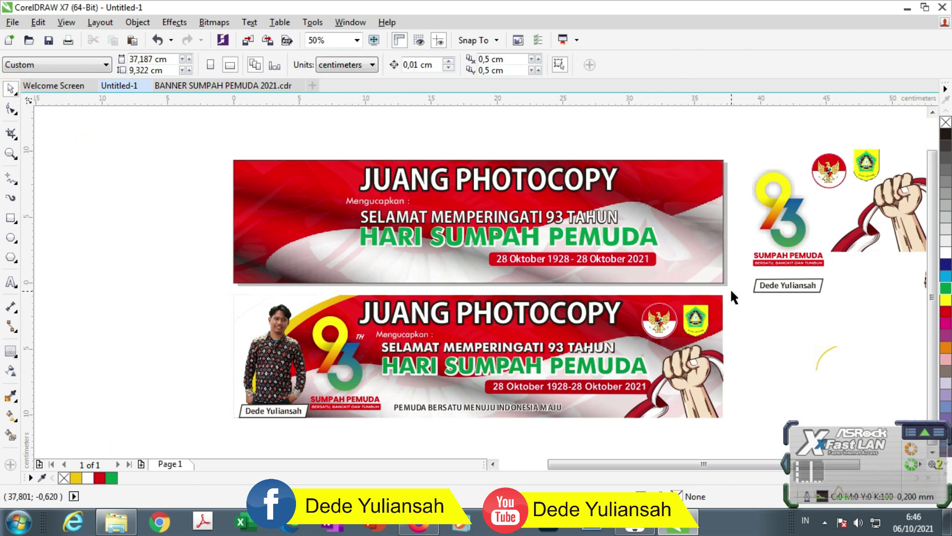
Enlarge the date label slightly to about 12,77 cm wide and move it up closer to the "HARI SUMPAH PEMUDA" line.
{"action": "left_click_drag", "start_coordinate": [731, 291], "coordinate": [494, 252]}
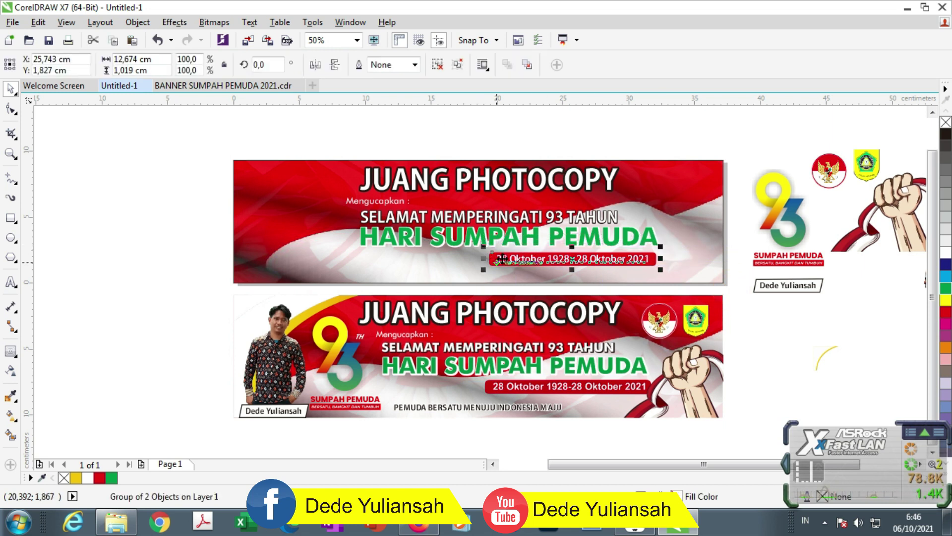
{"action": "scroll", "coordinate": [494, 253], "scroll_direction": "up", "scroll_amount": 2}
{"action": "left_click_drag", "start_coordinate": [453, 230], "coordinate": [446, 226]}
{"action": "left_click_drag", "start_coordinate": [501, 241], "coordinate": [502, 234]}
{"action": "scroll", "coordinate": [366, 222], "scroll_direction": "down", "scroll_amount": 2}
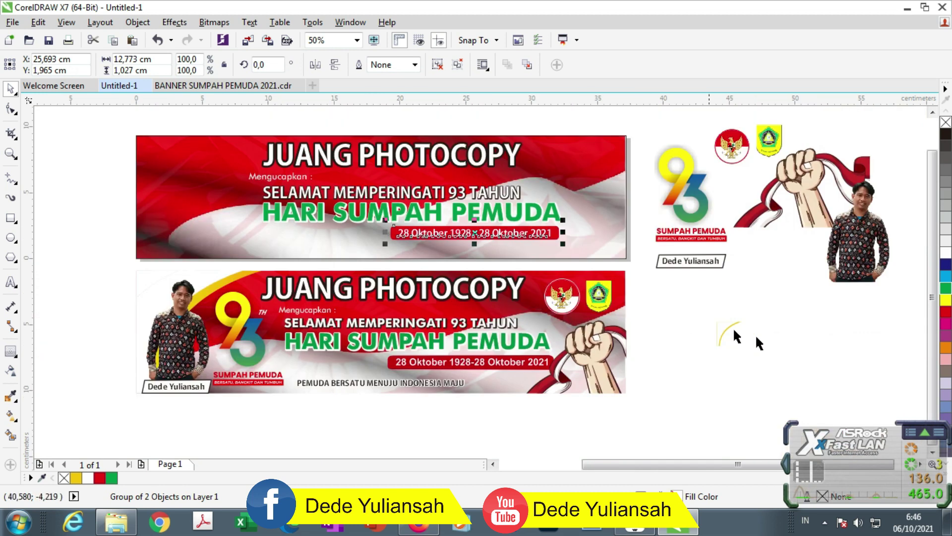
Place the 93 Sumpah Pemuda logo on the new banner, just left of the greeting texts.
{"action": "left_click", "coordinate": [809, 344]}
{"action": "left_click_drag", "start_coordinate": [693, 205], "coordinate": [249, 217]}
{"action": "scroll", "coordinate": [248, 216], "scroll_direction": "down", "scroll_amount": 1}
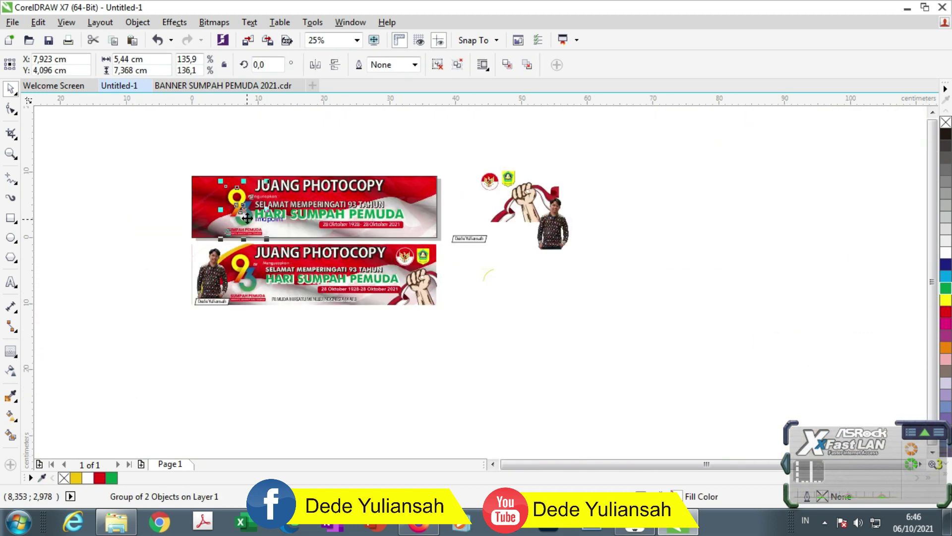
{"action": "scroll", "coordinate": [247, 218], "scroll_direction": "up", "scroll_amount": 1}
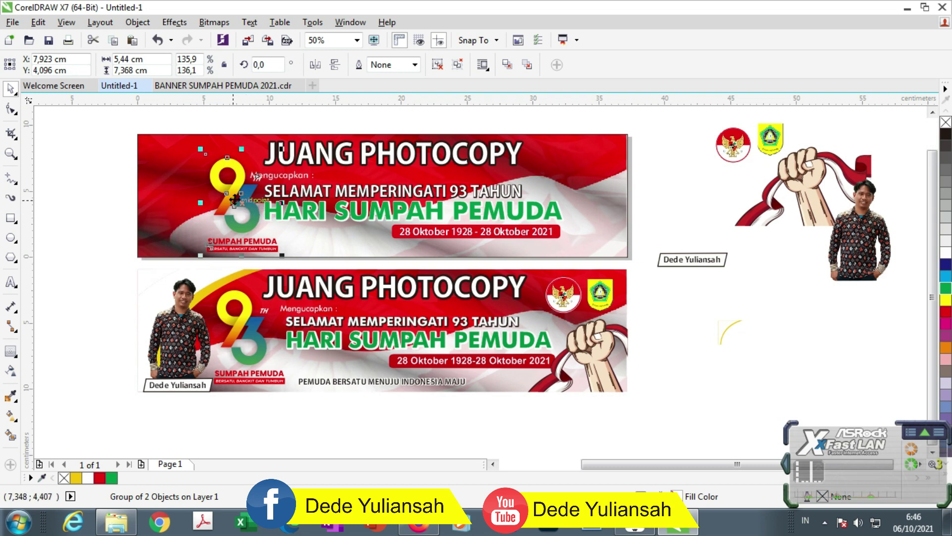
{"action": "scroll", "coordinate": [234, 199], "scroll_direction": "up", "scroll_amount": 1}
{"action": "left_click", "coordinate": [248, 202]}
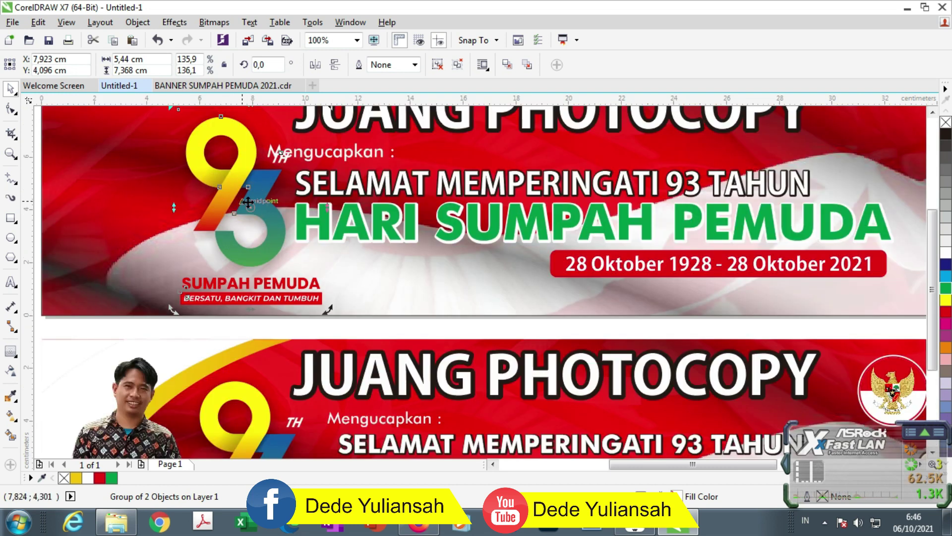
{"action": "scroll", "coordinate": [263, 204], "scroll_direction": "down", "scroll_amount": 1}
{"action": "scroll", "coordinate": [297, 178], "scroll_direction": "up", "scroll_amount": 1}
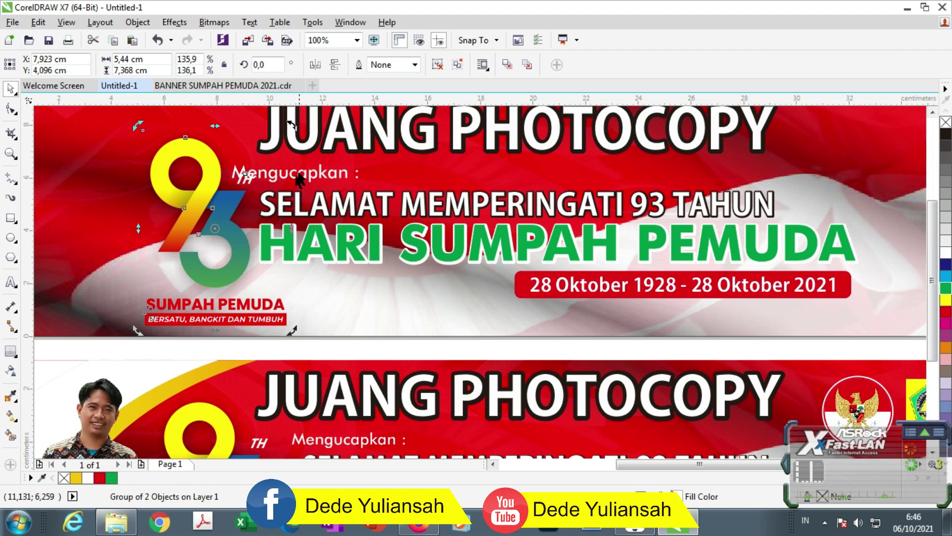
Shift the 93 logo about 0,8 cm to the left, away from the greeting texts.
{"action": "scroll", "coordinate": [298, 178], "scroll_direction": "down", "scroll_amount": 1}
{"action": "scroll", "coordinate": [322, 179], "scroll_direction": "up", "scroll_amount": 1}
{"action": "left_click_drag", "start_coordinate": [345, 157], "coordinate": [370, 150]}
{"action": "key", "text": "ctrl+z"}
{"action": "left_click_drag", "start_coordinate": [279, 189], "coordinate": [259, 191]}
{"action": "scroll", "coordinate": [302, 215], "scroll_direction": "down", "scroll_amount": 1}
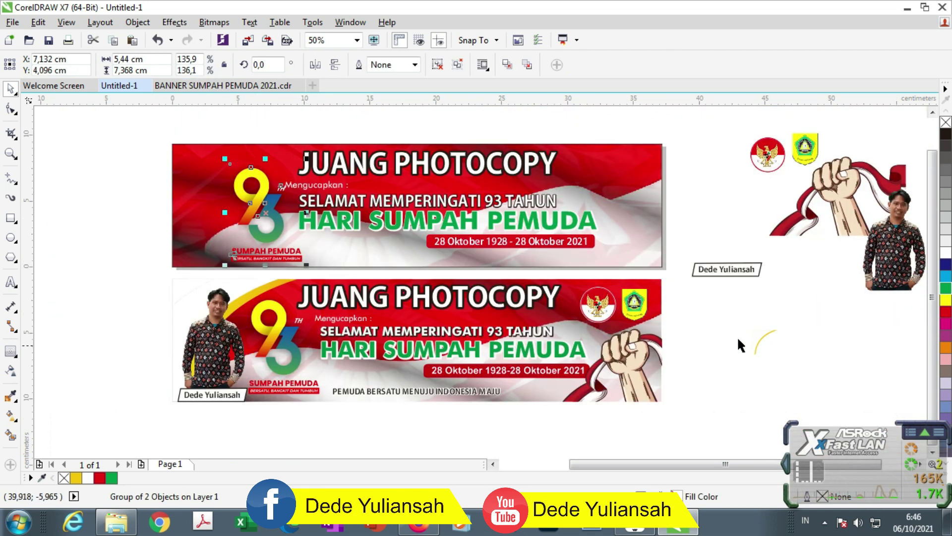
Place the yellow-edged white arc over the banner's left end and enlarge it to about 10,4 × 10,2 cm.
{"action": "left_click_drag", "start_coordinate": [757, 352], "coordinate": [250, 147]}
{"action": "left_click_drag", "start_coordinate": [140, 174], "coordinate": [187, 166]}
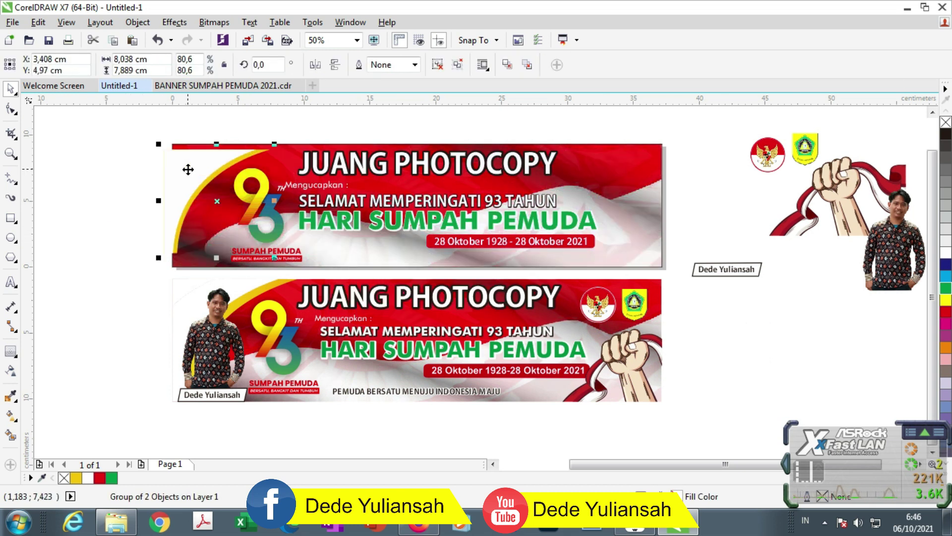
{"action": "left_click_drag", "start_coordinate": [274, 257], "coordinate": [308, 291]}
{"action": "left_click_drag", "start_coordinate": [211, 174], "coordinate": [214, 162]}
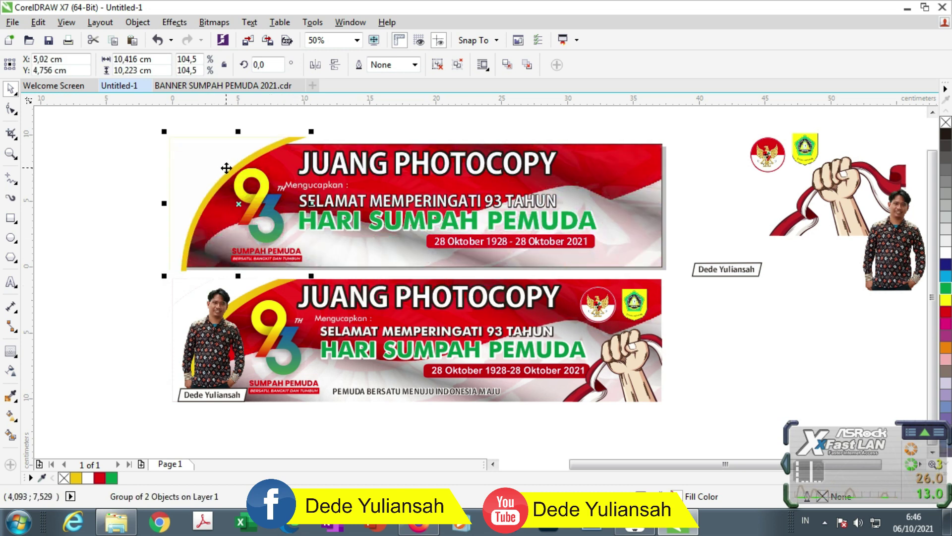
{"action": "left_click_drag", "start_coordinate": [219, 168], "coordinate": [217, 170]}
PowerClip the yellow-edged arc inside the banner's background rectangle.
{"action": "scroll", "coordinate": [250, 149], "scroll_direction": "up", "scroll_amount": 1}
{"action": "right_click", "coordinate": [249, 143]}
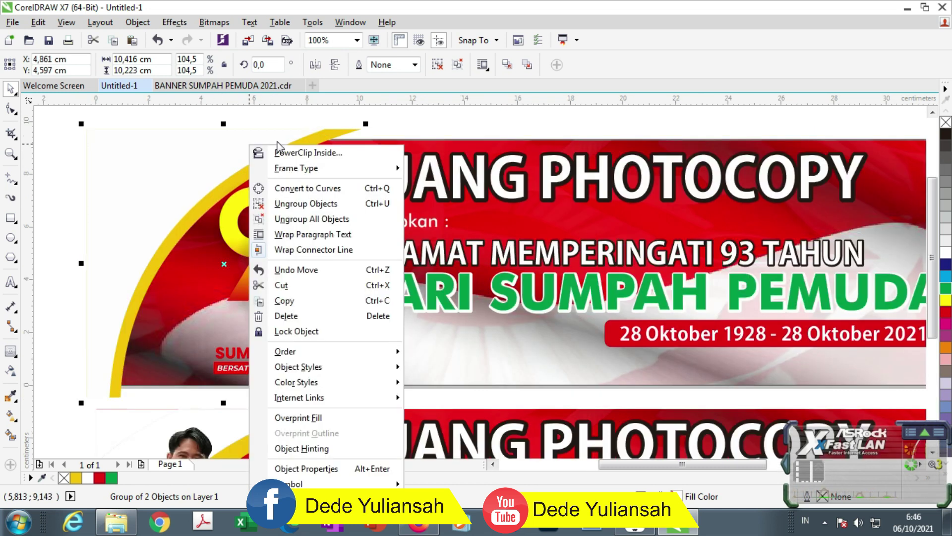
{"action": "left_click", "coordinate": [297, 149]}
{"action": "left_click", "coordinate": [322, 162]}
{"action": "scroll", "coordinate": [281, 144], "scroll_direction": "down", "scroll_amount": 1}
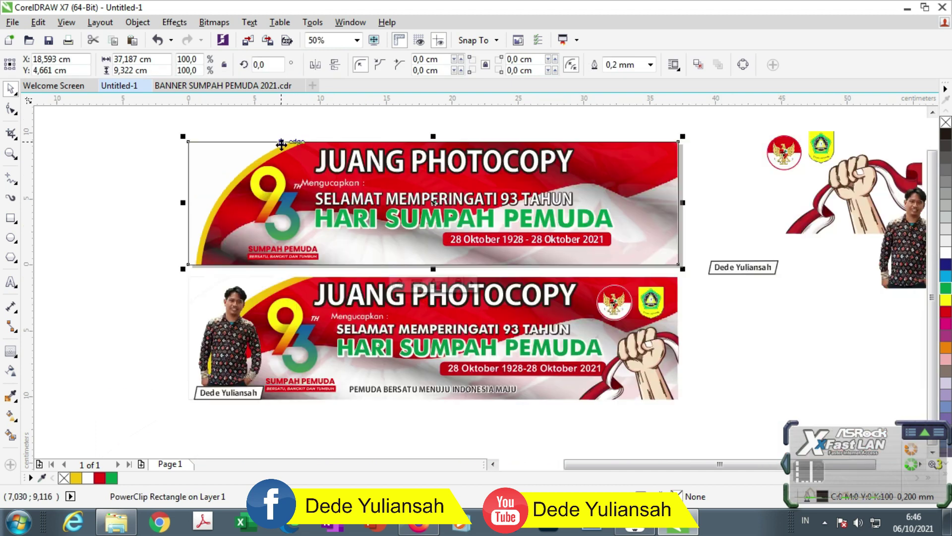
{"action": "left_click", "coordinate": [291, 116]}
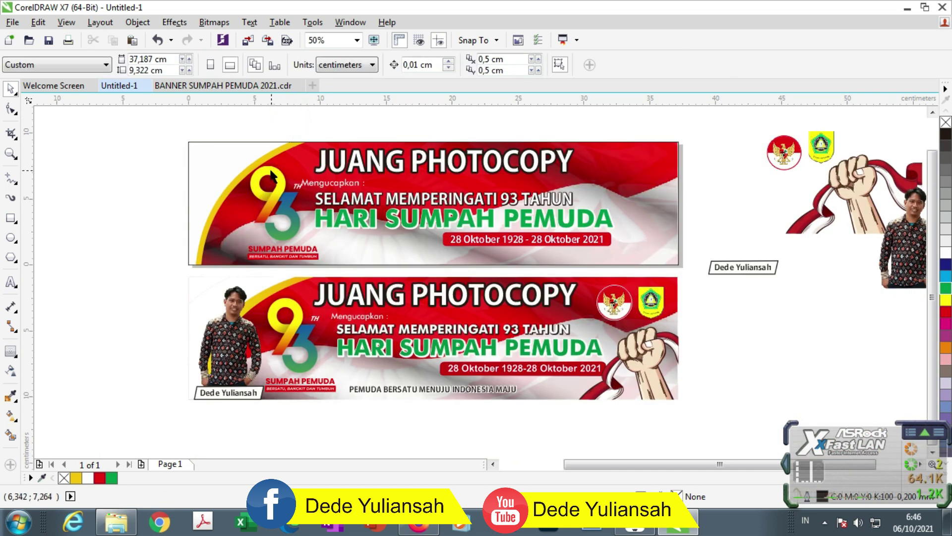
Edit the background rectangle's PowerClip contents and nudge the yellow-edged arc slightly to the left.
{"action": "left_click", "coordinate": [258, 188]}
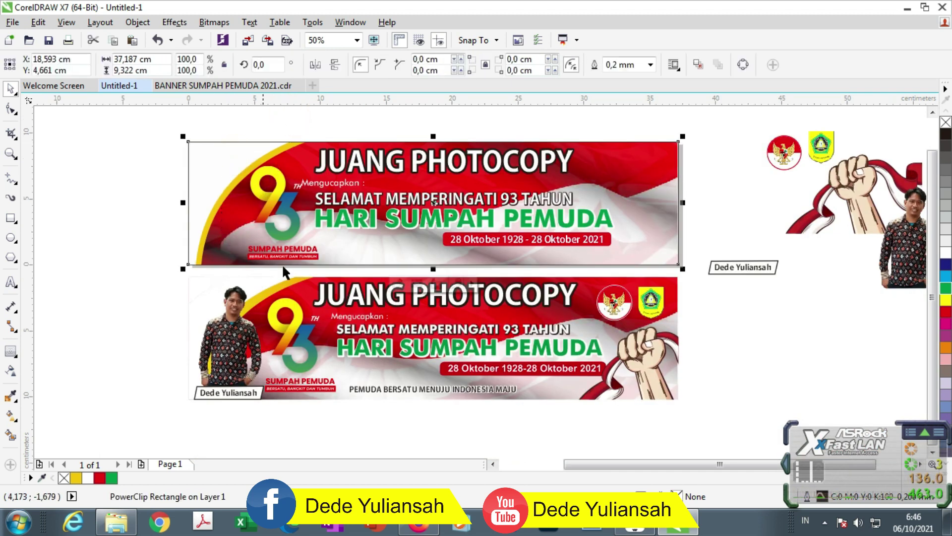
{"action": "left_click", "coordinate": [399, 281]}
{"action": "left_click", "coordinate": [228, 174]}
{"action": "scroll", "coordinate": [228, 168], "scroll_direction": "up", "scroll_amount": 1}
{"action": "left_click_drag", "start_coordinate": [229, 164], "coordinate": [222, 162]}
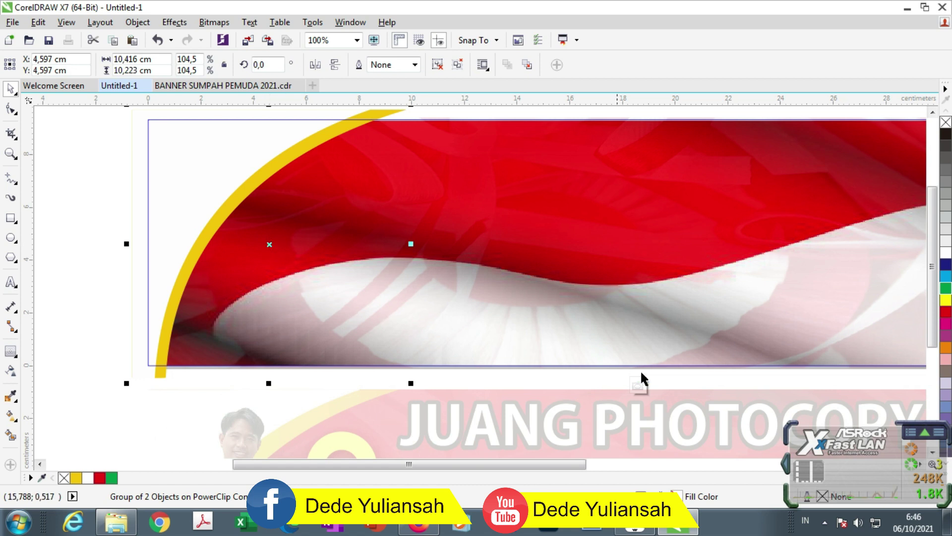
{"action": "left_click", "coordinate": [559, 378]}
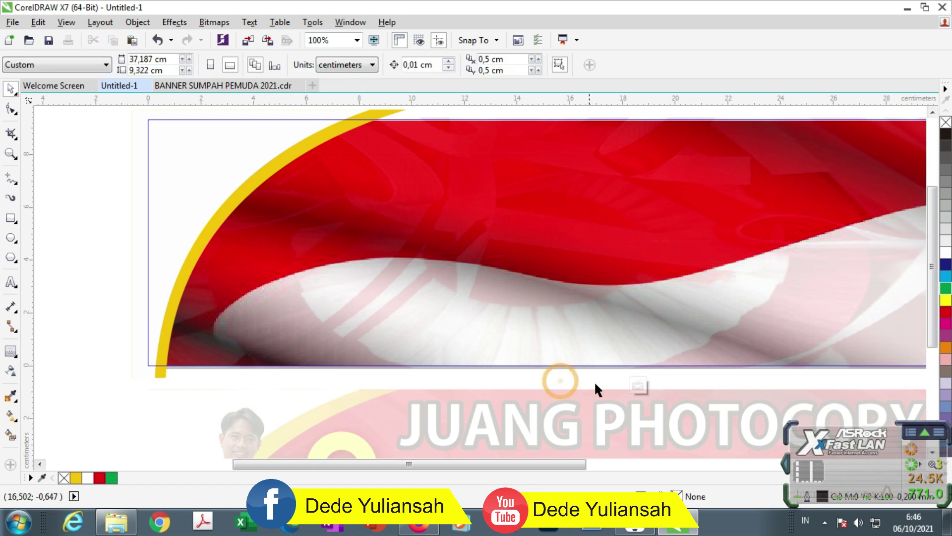
{"action": "left_click", "coordinate": [639, 385]}
{"action": "scroll", "coordinate": [191, 188], "scroll_direction": "down", "scroll_amount": 2}
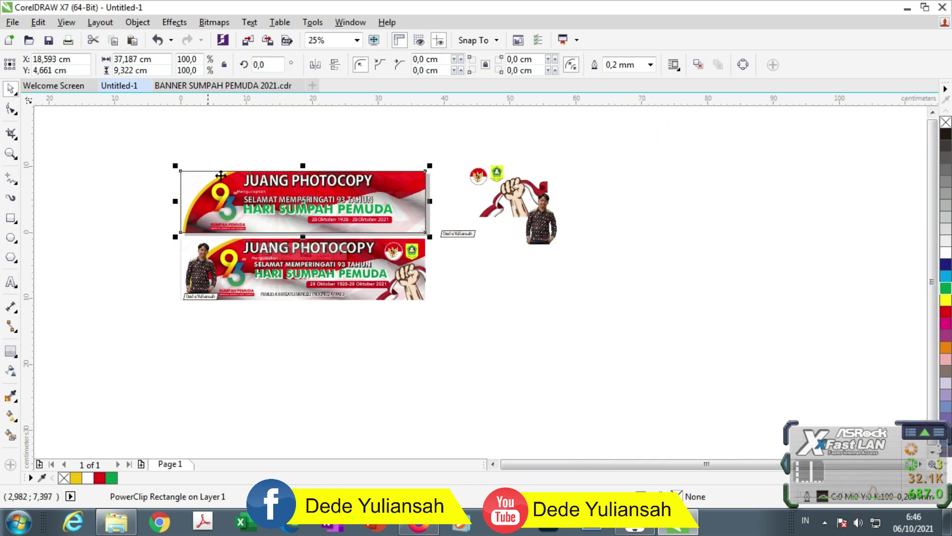
Place the cut-out photo of the man in the batik shirt over the new banner's left end.
{"action": "left_click", "coordinate": [273, 145]}
{"action": "left_click_drag", "start_coordinate": [540, 230], "coordinate": [197, 211]}
{"action": "scroll", "coordinate": [197, 214], "scroll_direction": "up", "scroll_amount": 1}
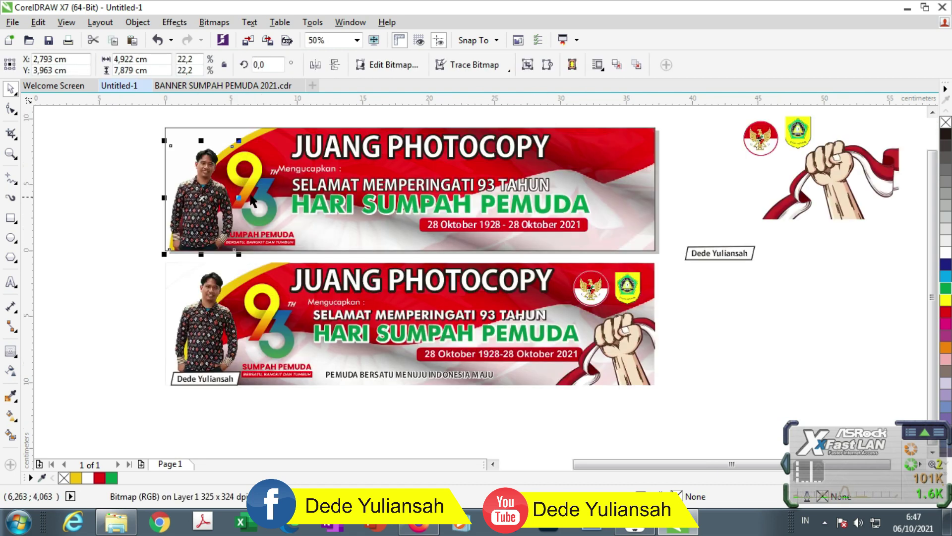
Shift the 93 Sumpah Pemuda logo about 0,9 cm to the right, clear of the man's photo.
{"action": "left_click", "coordinate": [265, 200]}
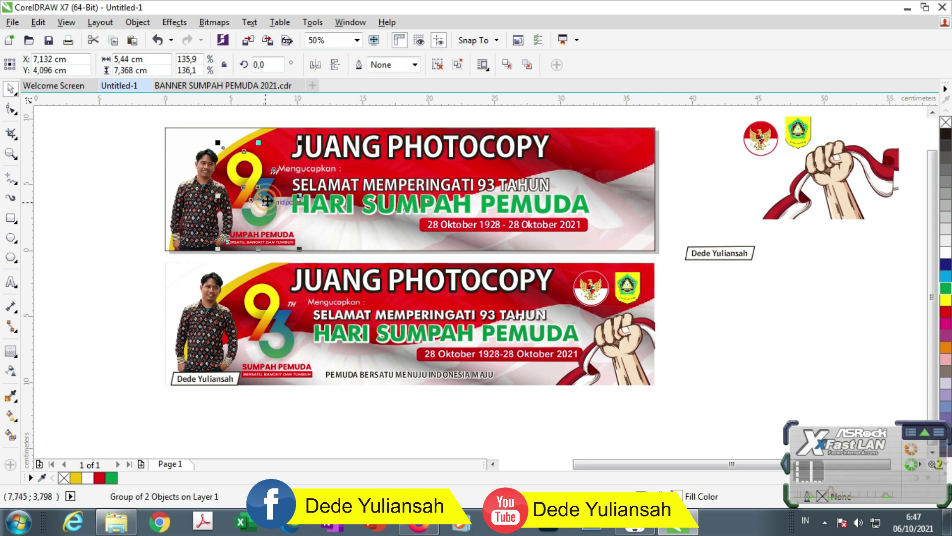
{"action": "scroll", "coordinate": [268, 203], "scroll_direction": "up", "scroll_amount": 1}
{"action": "left_click_drag", "start_coordinate": [261, 207], "coordinate": [279, 211]}
{"action": "scroll", "coordinate": [279, 211], "scroll_direction": "down", "scroll_amount": 1}
{"action": "scroll", "coordinate": [258, 196], "scroll_direction": "up", "scroll_amount": 1}
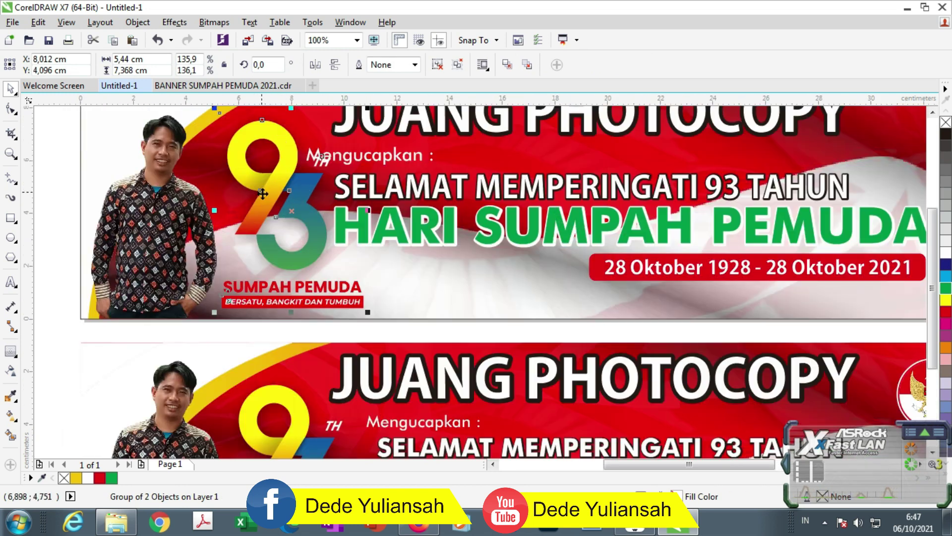
Shift the man's photo about 0,5 cm to the right, shrink it to about 4,8 × 7,7 cm and raise it slightly.
{"action": "left_click", "coordinate": [161, 208]}
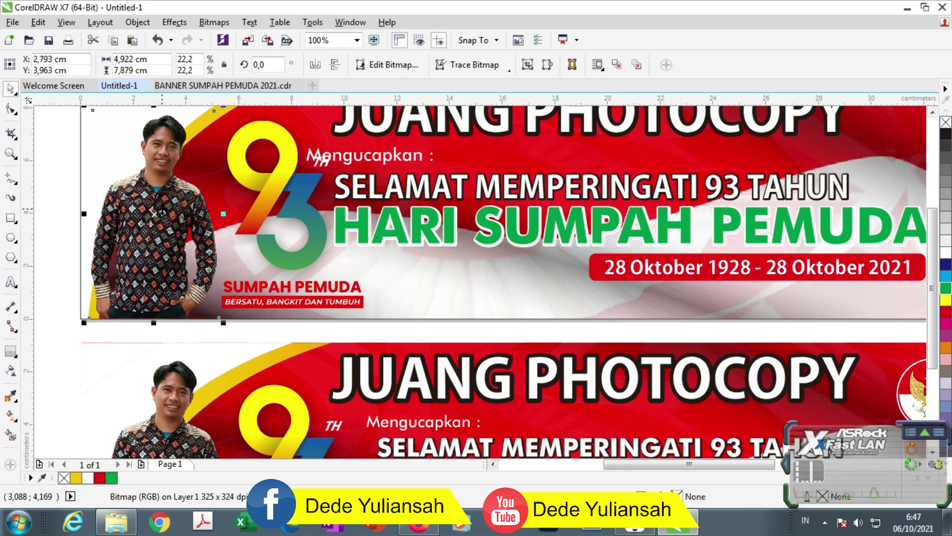
{"action": "left_click_drag", "start_coordinate": [164, 207], "coordinate": [178, 208]}
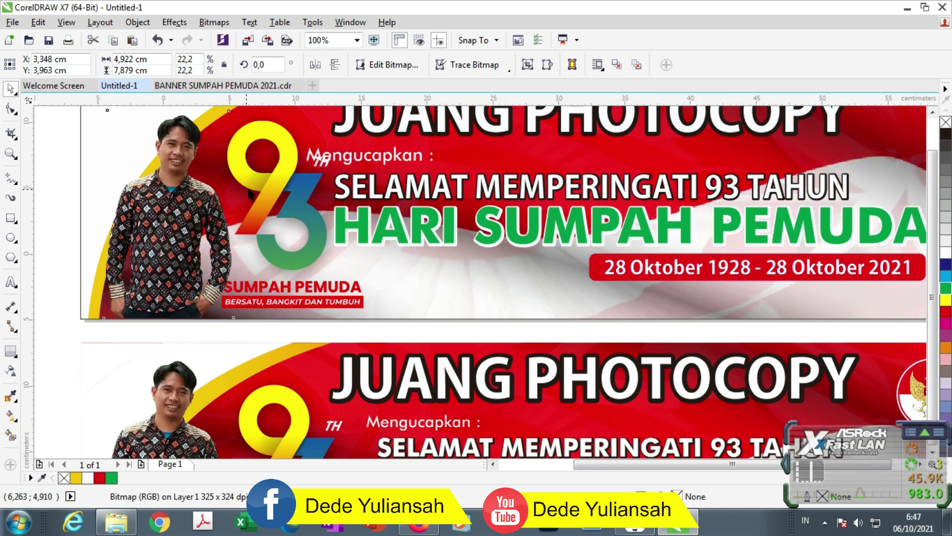
{"action": "scroll", "coordinate": [223, 192], "scroll_direction": "down", "scroll_amount": 1}
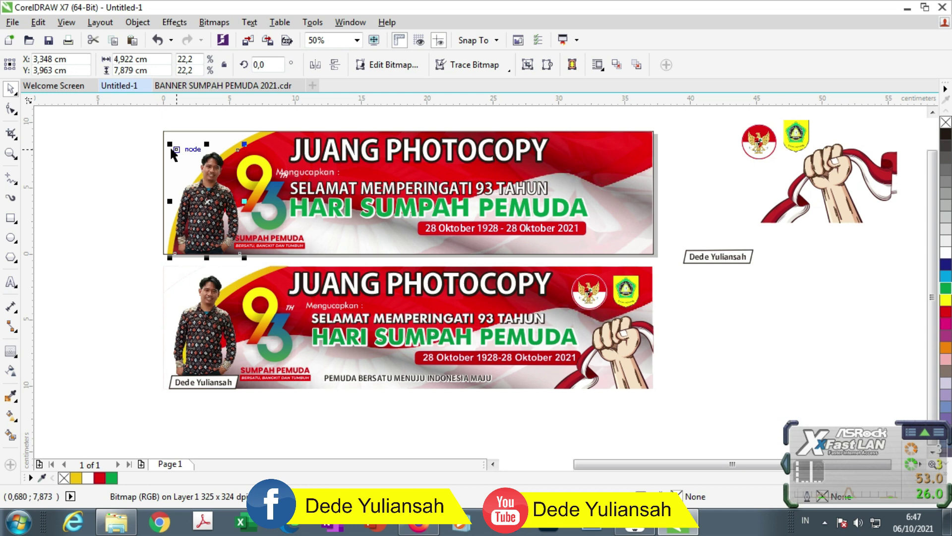
{"action": "left_click_drag", "start_coordinate": [169, 145], "coordinate": [171, 147]}
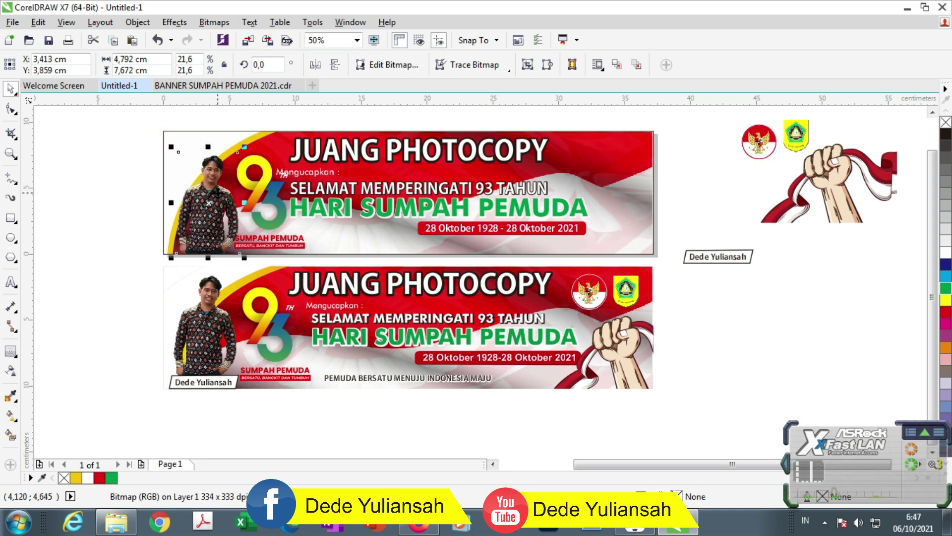
{"action": "left_click_drag", "start_coordinate": [220, 194], "coordinate": [219, 183]}
Place the slanted name label at the foot of the photo, group its parts and align it to the banner's bottom edge.
{"action": "left_click_drag", "start_coordinate": [796, 283], "coordinate": [213, 246]}
{"action": "left_click", "coordinate": [739, 306]}
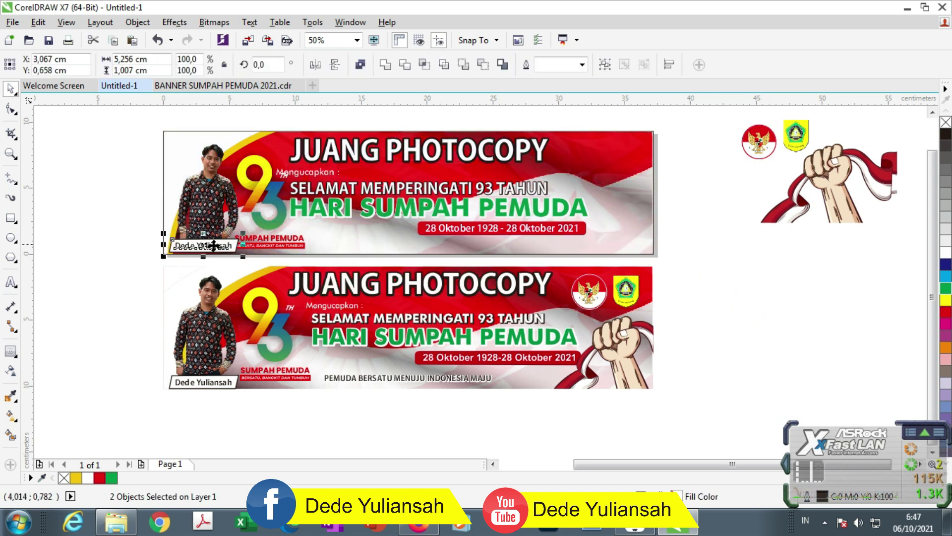
{"action": "scroll", "coordinate": [213, 246], "scroll_direction": "up", "scroll_amount": 2}
{"action": "key", "text": "ctrl+g"}
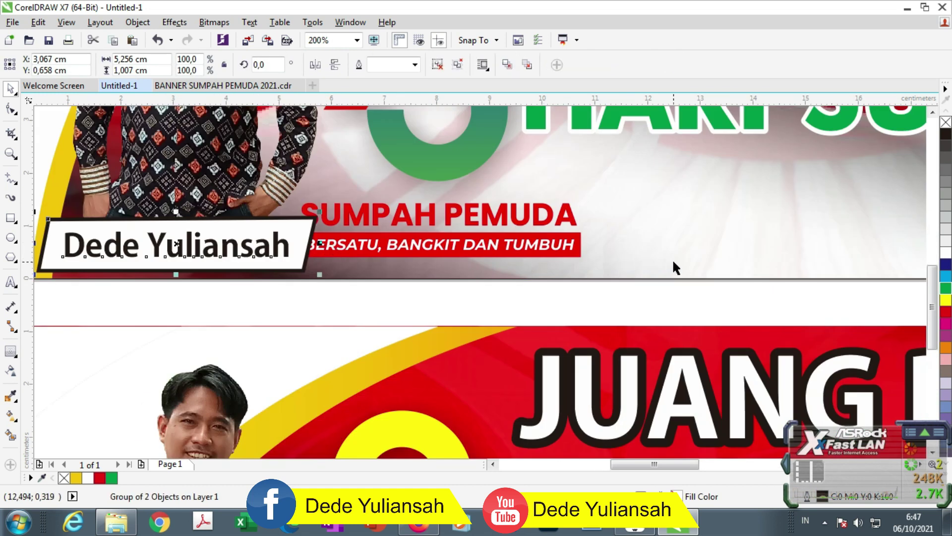
{"action": "left_click", "coordinate": [595, 252], "text": "shift"}
{"action": "scroll", "coordinate": [331, 240], "scroll_direction": "down", "scroll_amount": 1}
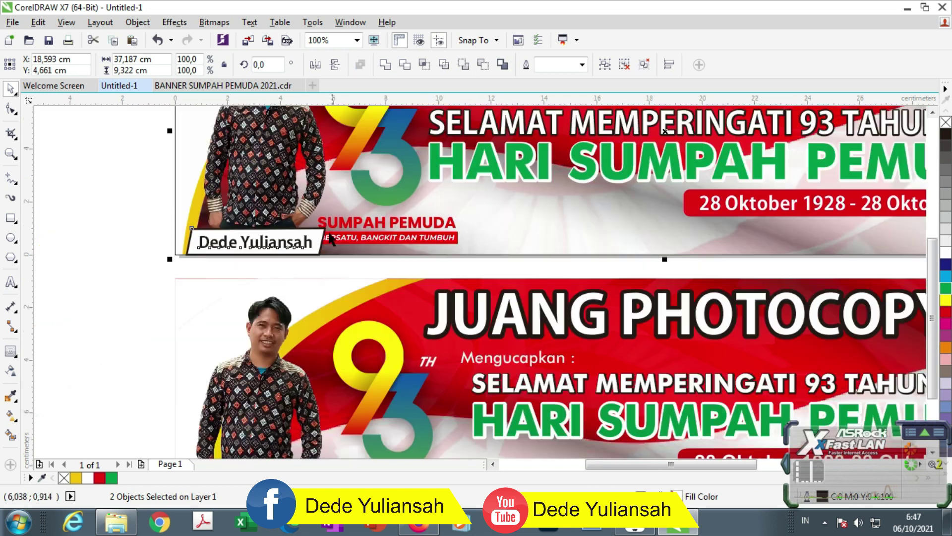
{"action": "left_click", "coordinate": [122, 275]}
{"action": "scroll", "coordinate": [212, 250], "scroll_direction": "down", "scroll_amount": 1}
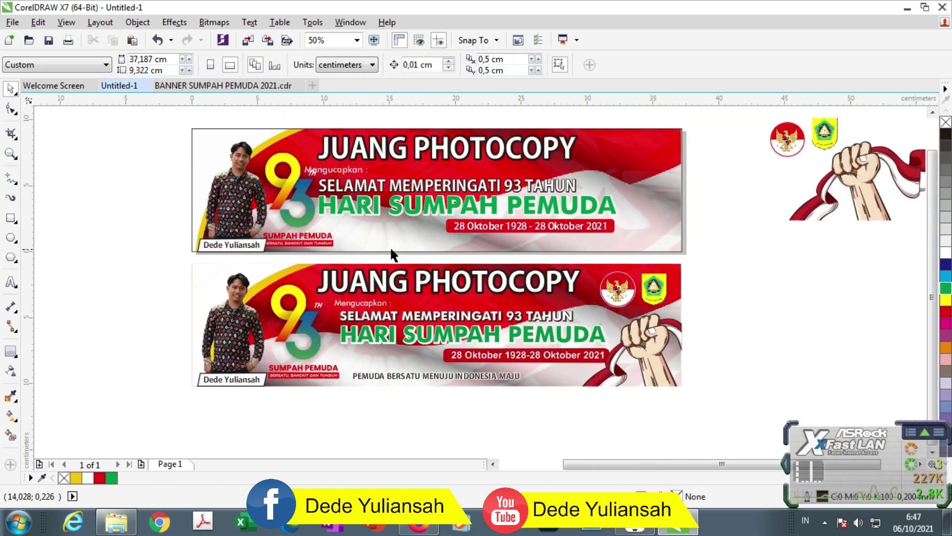
Move the title and all greeting texts with the date box about 1,2 cm to the right, clear of the logo.
{"action": "left_click_drag", "start_coordinate": [711, 255], "coordinate": [300, 118]}
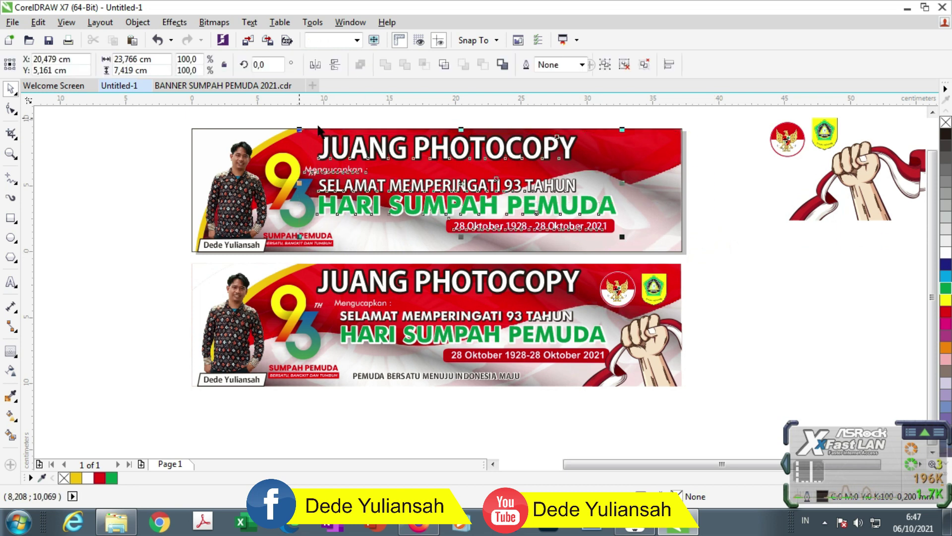
{"action": "scroll", "coordinate": [376, 149], "scroll_direction": "up", "scroll_amount": 1}
{"action": "mouse_move", "coordinate": [376, 148]}
{"action": "left_mouse_down"}
{"action": "mouse_move", "coordinate": [394, 149]}
{"action": "mouse_move", "coordinate": [379, 140]}
{"action": "left_mouse_up"}
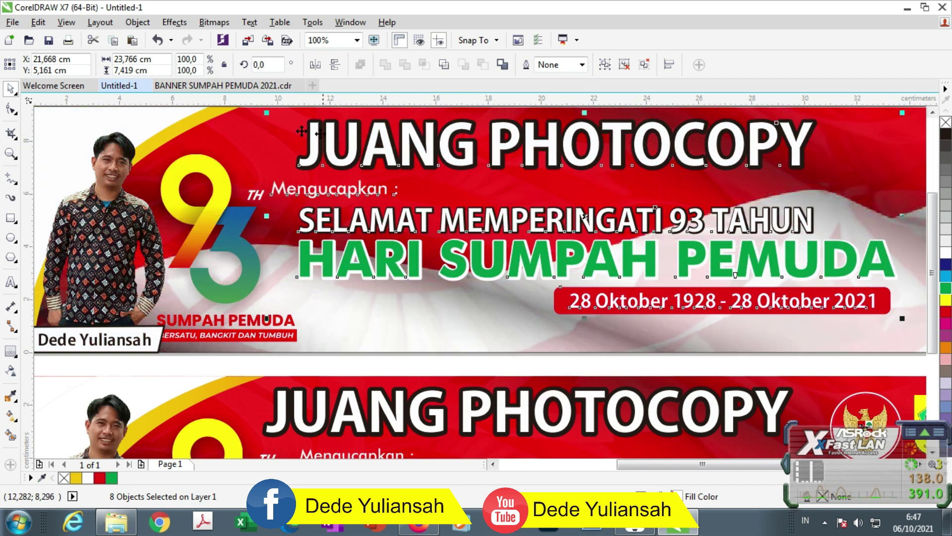
{"action": "scroll", "coordinate": [379, 140], "scroll_direction": "down", "scroll_amount": 1}
{"action": "left_click", "coordinate": [663, 207]}
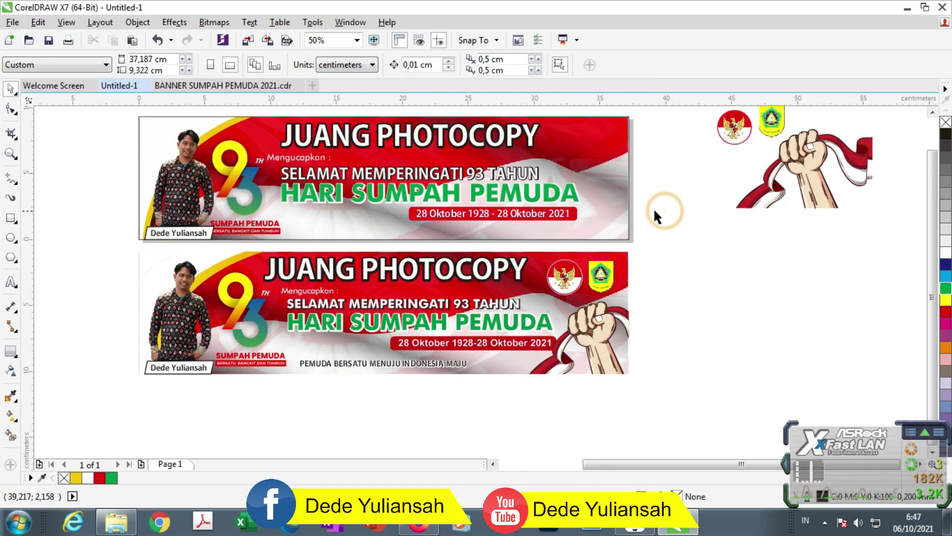
Scale the two greeting lines and the date box down to about 20,3 × 3,6 cm and nudge them slightly left.
{"action": "left_click_drag", "start_coordinate": [648, 230], "coordinate": [272, 152]}
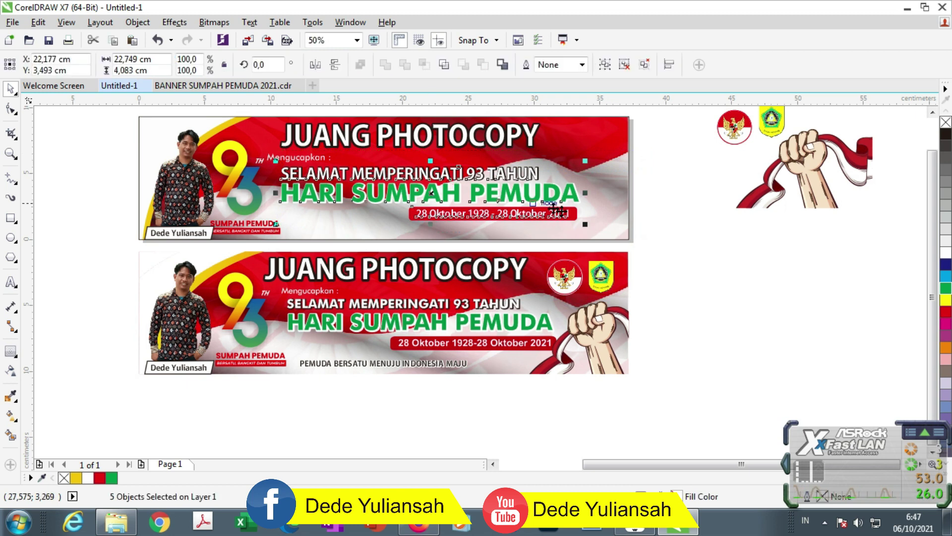
{"action": "left_click_drag", "start_coordinate": [585, 224], "coordinate": [553, 221]}
{"action": "scroll", "coordinate": [306, 163], "scroll_direction": "up", "scroll_amount": 3}
{"action": "left_click_drag", "start_coordinate": [292, 172], "coordinate": [286, 171]}
{"action": "scroll", "coordinate": [285, 171], "scroll_direction": "down", "scroll_amount": 4}
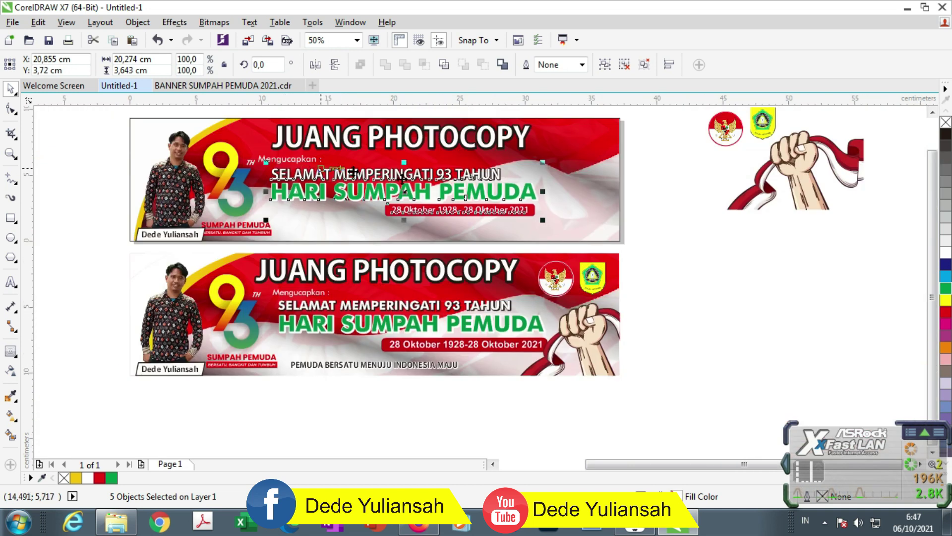
Place the round Garuda emblem on the new banner, just right of the JUANG PHOTOCOPY title.
{"action": "left_click", "coordinate": [738, 258]}
{"action": "left_click_drag", "start_coordinate": [730, 129], "coordinate": [556, 129]}
{"action": "scroll", "coordinate": [297, 136], "scroll_direction": "up", "scroll_amount": 2}
Shift the JUANG PHOTOCOPY title to the left and slightly down, away from the Garuda emblem.
{"action": "left_click_drag", "start_coordinate": [297, 136], "coordinate": [253, 127]}
{"action": "scroll", "coordinate": [278, 163], "scroll_direction": "down", "scroll_amount": 2}
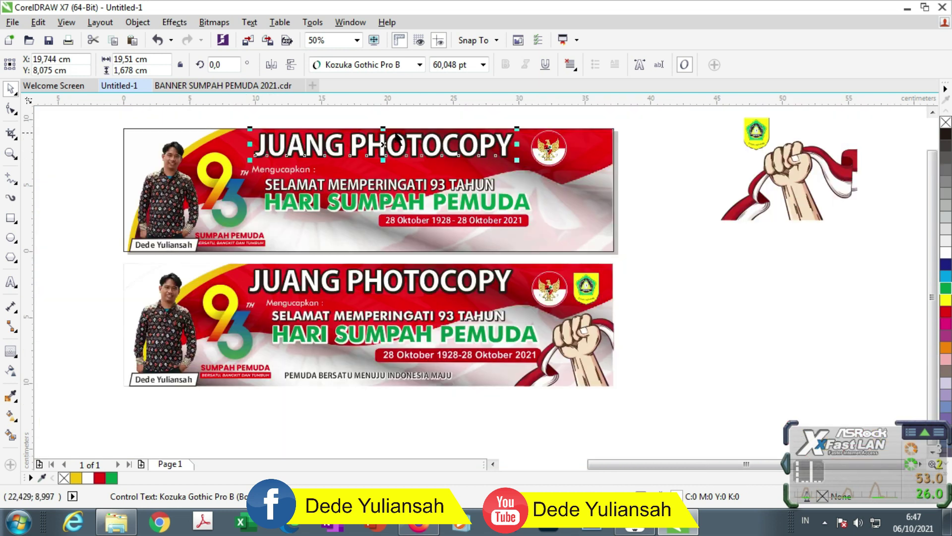
{"action": "scroll", "coordinate": [398, 139], "scroll_direction": "up", "scroll_amount": 2}
{"action": "left_click_drag", "start_coordinate": [325, 149], "coordinate": [266, 162]}
{"action": "scroll", "coordinate": [270, 153], "scroll_direction": "up", "scroll_amount": 2}
{"action": "scroll", "coordinate": [267, 162], "scroll_direction": "down", "scroll_amount": 4}
Place the yellow-and-green shield crest beside the Garuda emblem in the banner's upper right corner.
{"action": "left_click_drag", "start_coordinate": [699, 143], "coordinate": [540, 168]}
{"action": "scroll", "coordinate": [533, 159], "scroll_direction": "up", "scroll_amount": 4}
{"action": "left_click", "coordinate": [392, 169]}
{"action": "scroll", "coordinate": [469, 171], "scroll_direction": "down", "scroll_amount": 2}
Place the fist-and-flag illustration over the new banner's lower right end, overhanging its edge.
{"action": "left_click_drag", "start_coordinate": [679, 203], "coordinate": [449, 218]}
{"action": "scroll", "coordinate": [466, 225], "scroll_direction": "up", "scroll_amount": 2}
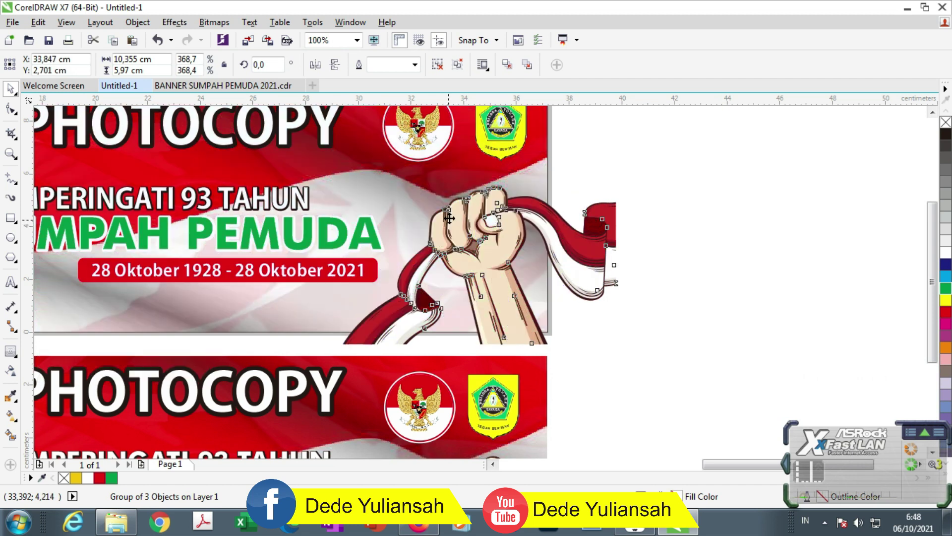
{"action": "scroll", "coordinate": [449, 218], "scroll_direction": "down", "scroll_amount": 2}
{"action": "scroll", "coordinate": [446, 216], "scroll_direction": "up", "scroll_amount": 2}
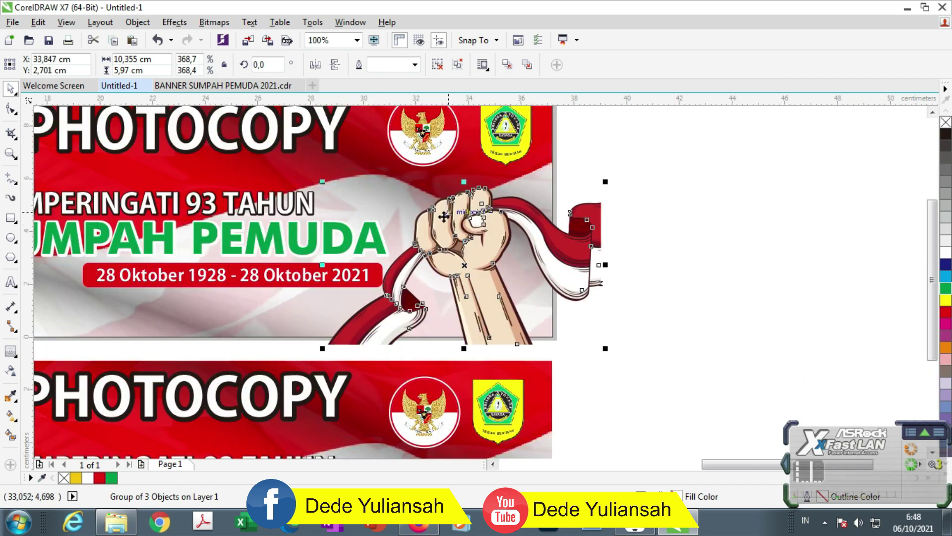
PowerClip the fist-and-flag illustration inside the banner's background rectangle.
{"action": "right_click", "coordinate": [455, 212]}
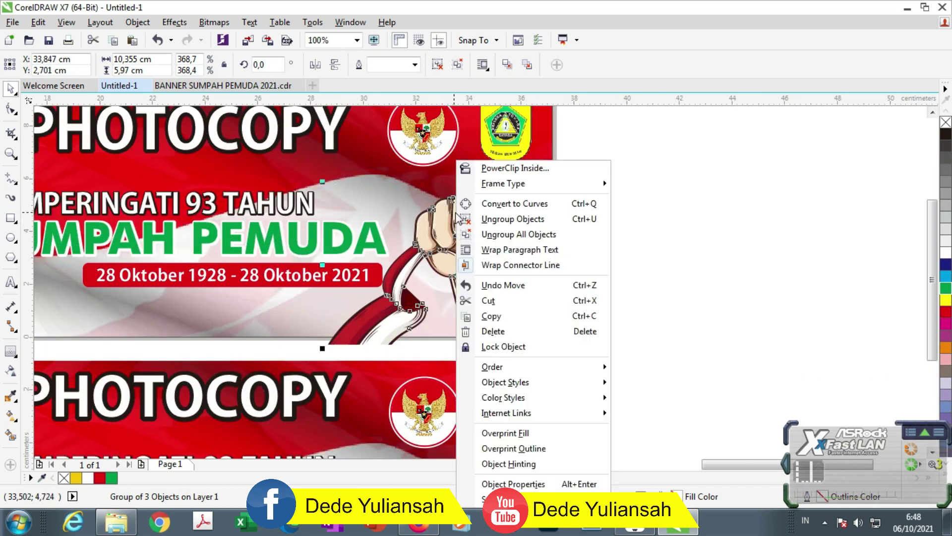
{"action": "left_click", "coordinate": [516, 168]}
{"action": "left_click", "coordinate": [527, 174]}
{"action": "left_click", "coordinate": [639, 203]}
{"action": "scroll", "coordinate": [598, 195], "scroll_direction": "down", "scroll_amount": 2}
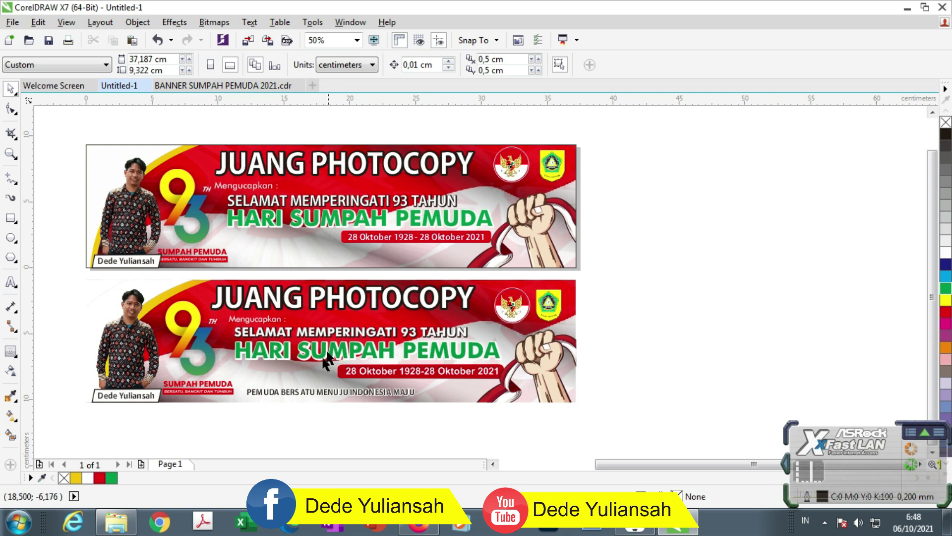
Copy the "Mengucapkan :" text to the empty area below the greeting lines, right of the logo's tagline.
{"action": "scroll", "coordinate": [327, 354], "scroll_direction": "up", "scroll_amount": 2}
{"action": "scroll", "coordinate": [319, 347], "scroll_direction": "down", "scroll_amount": 2}
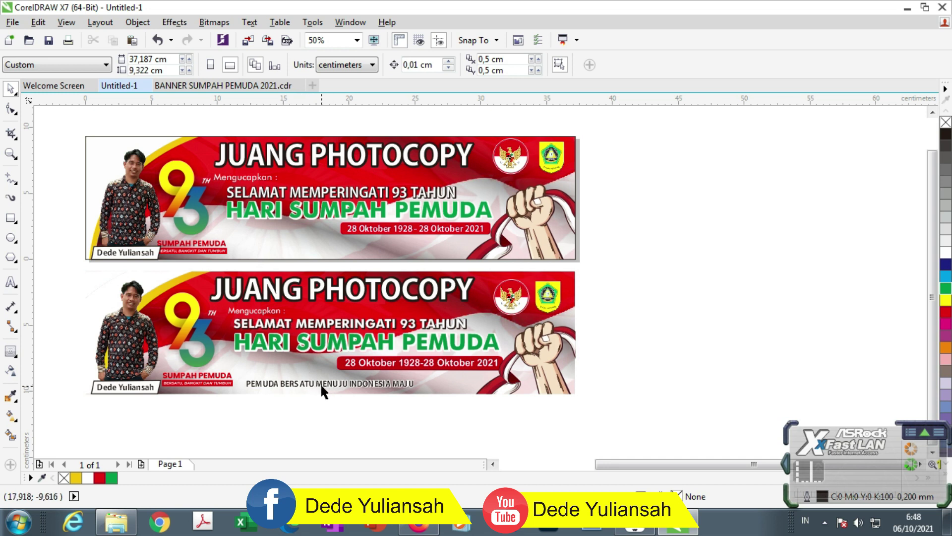
{"action": "scroll", "coordinate": [294, 237], "scroll_direction": "up", "scroll_amount": 2}
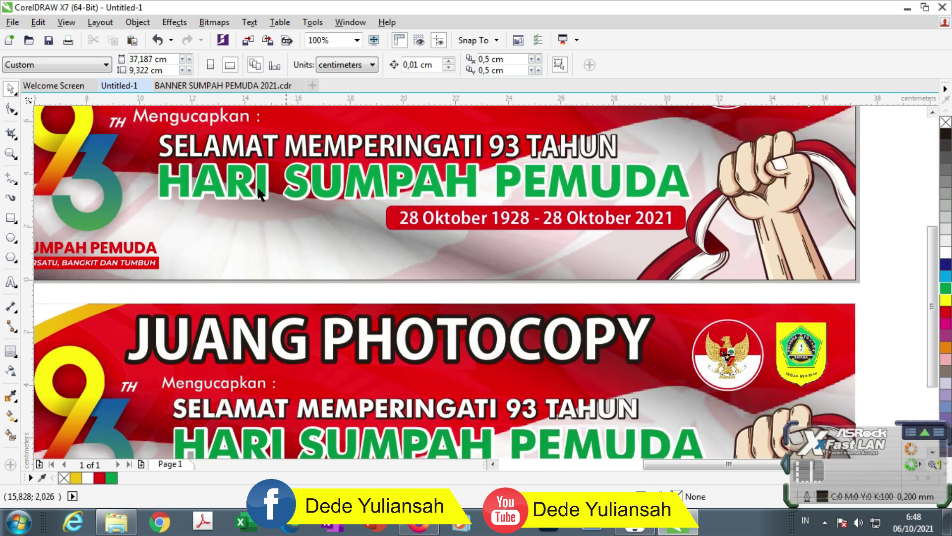
{"action": "left_click_drag", "start_coordinate": [177, 126], "coordinate": [240, 262]}
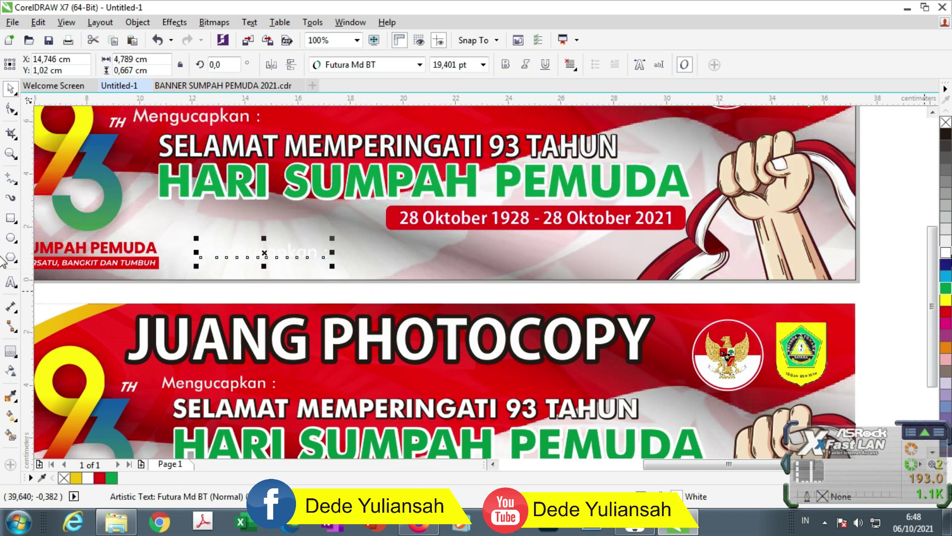
Replace the copied text with "PEMUDA BERSATU MENUJU INDONESIA MAJU" and fill it black.
{"action": "double_click", "coordinate": [266, 252]}
{"action": "key", "text": "ctrl+a"}
{"action": "key", "text": "Caps_Lock"}
{"action": "type", "text": "PE"}
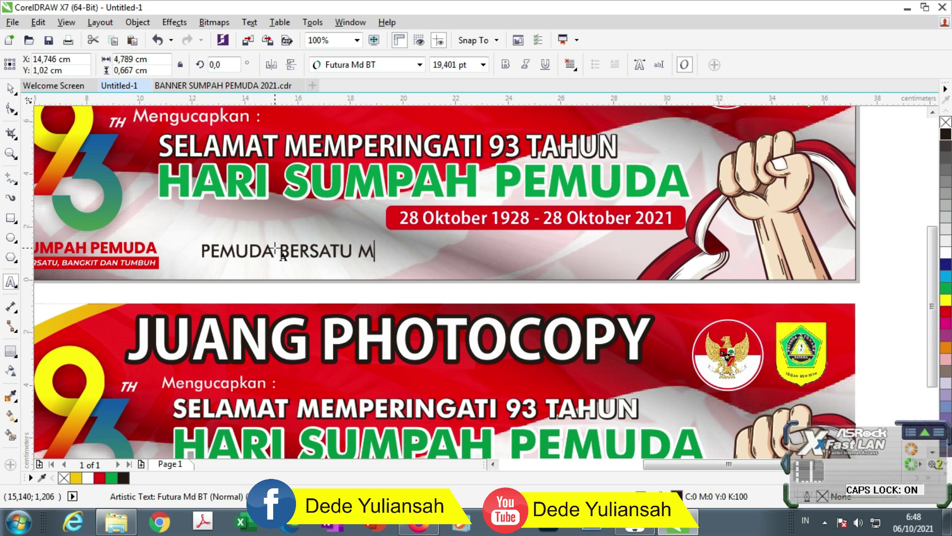
{"action": "type", "text": "MUDA BERSATU MENUJU INDONESIA MAJU"}
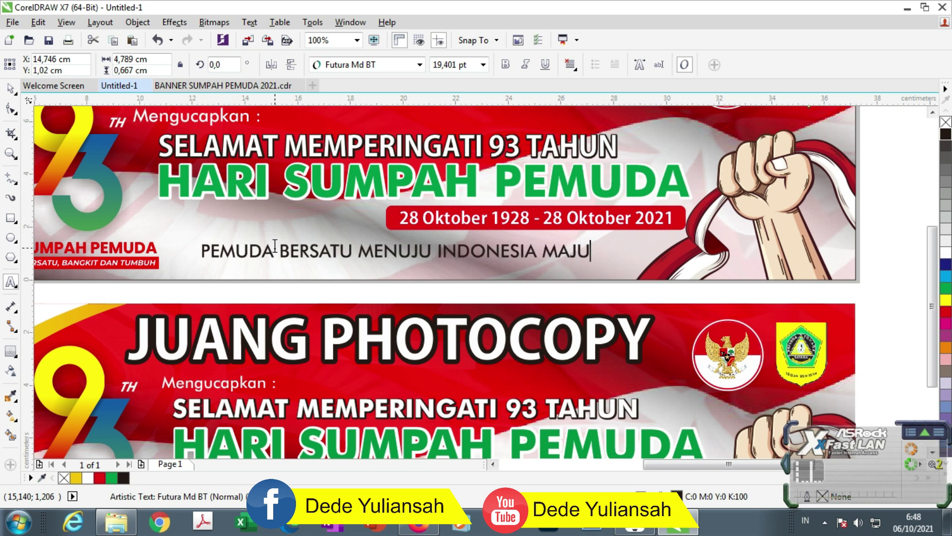
{"action": "left_click", "coordinate": [10, 88]}
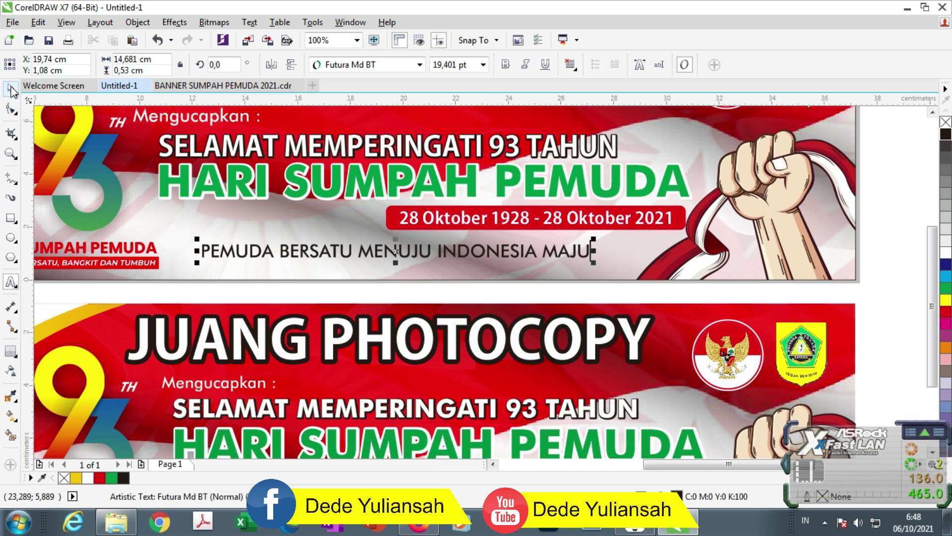
Set the slogan's font to Kozuka Gothic Pro B and shift it about 0,6 cm to the left.
{"action": "left_click", "coordinate": [420, 64]}
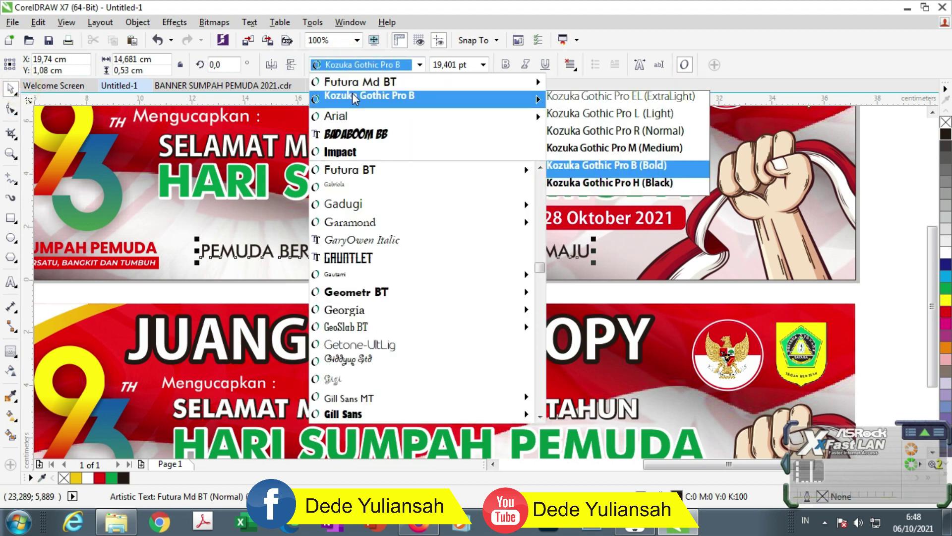
{"action": "left_click", "coordinate": [353, 98]}
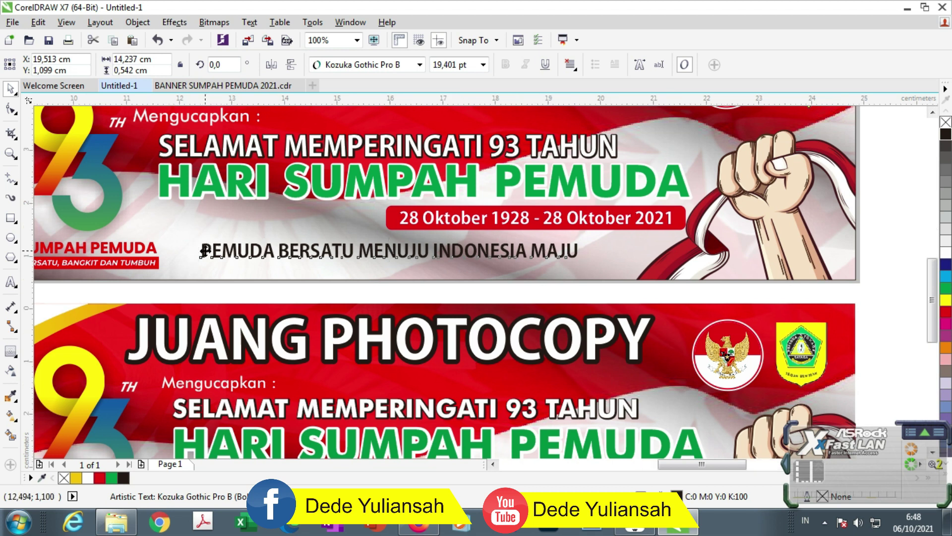
{"action": "scroll", "coordinate": [213, 243], "scroll_direction": "up", "scroll_amount": 2}
{"action": "mouse_move", "coordinate": [306, 239]}
{"action": "left_mouse_down"}
{"action": "mouse_move", "coordinate": [340, 270]}
{"action": "mouse_move", "coordinate": [291, 241]}
{"action": "left_mouse_up"}
{"action": "scroll", "coordinate": [288, 232], "scroll_direction": "down", "scroll_amount": 4}
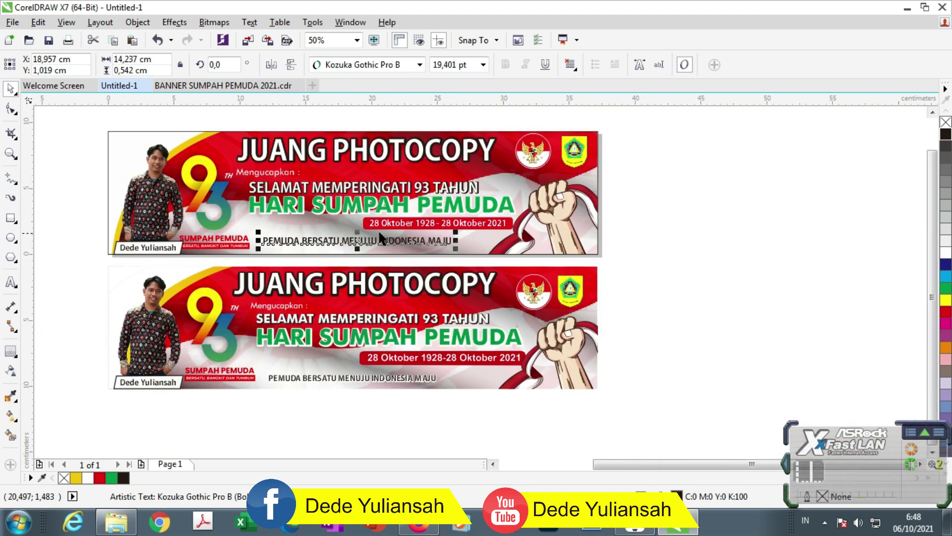
{"action": "scroll", "coordinate": [279, 243], "scroll_direction": "up", "scroll_amount": 4}
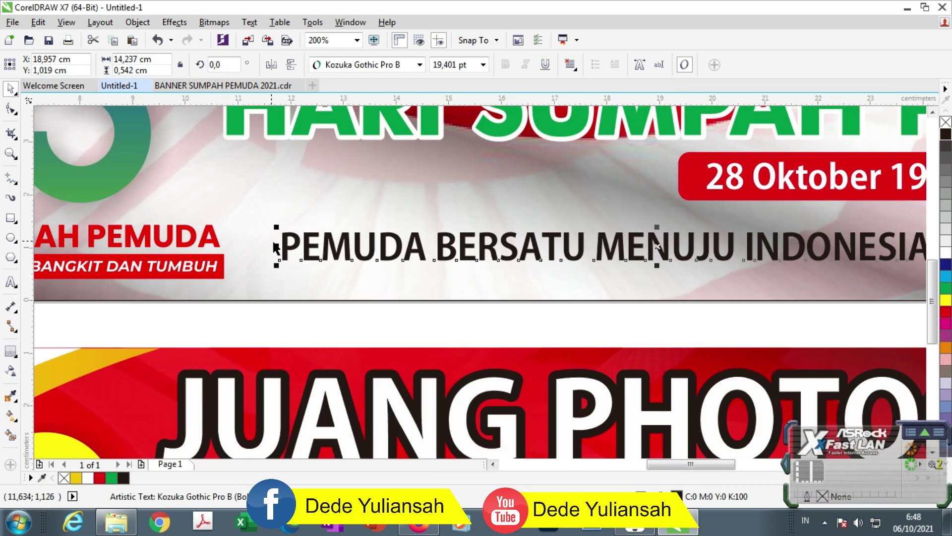
Add a one-step white outside contour of about 0,033 cm around the slogan "PEMUDA BERSATU MENUJU INDONESIA MAJU".
{"action": "mouse_move", "coordinate": [285, 246]}
{"action": "left_mouse_down"}
{"action": "mouse_move", "coordinate": [246, 236]}
{"action": "mouse_move", "coordinate": [287, 246]}
{"action": "left_mouse_up"}
{"action": "left_click", "coordinate": [7, 354]}
{"action": "scroll", "coordinate": [246, 236], "scroll_direction": "up", "scroll_amount": 4}
{"action": "scroll", "coordinate": [291, 252], "scroll_direction": "down", "scroll_amount": 4}
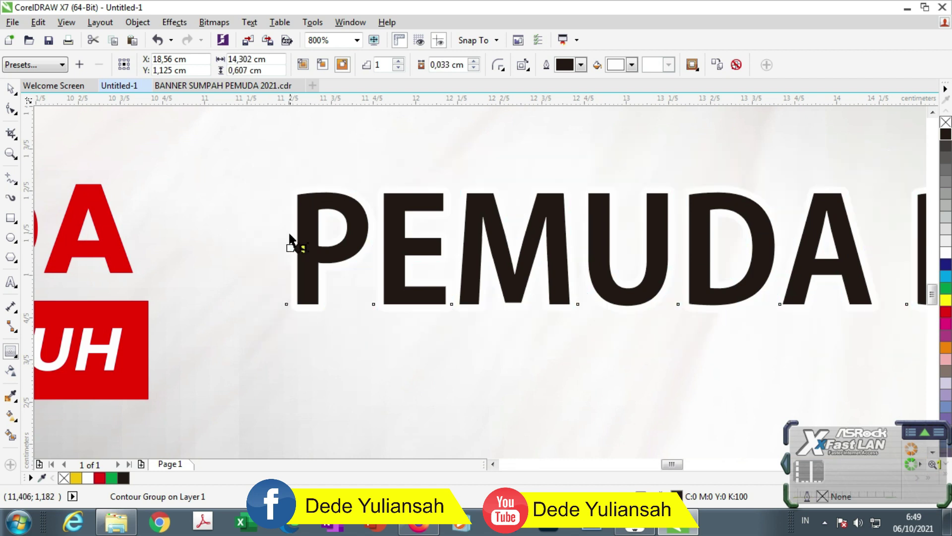
{"action": "scroll", "coordinate": [297, 218], "scroll_direction": "down", "scroll_amount": 1}
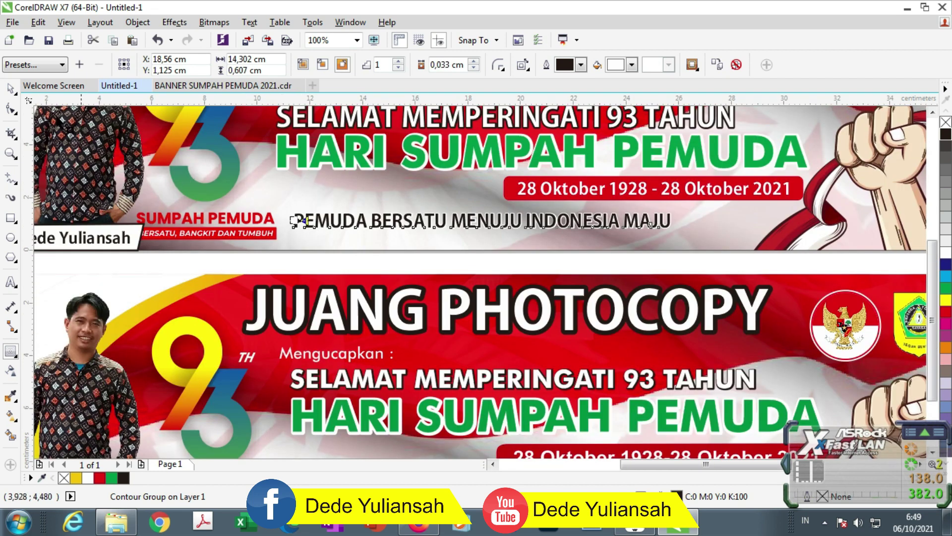
{"action": "left_click", "coordinate": [11, 89]}
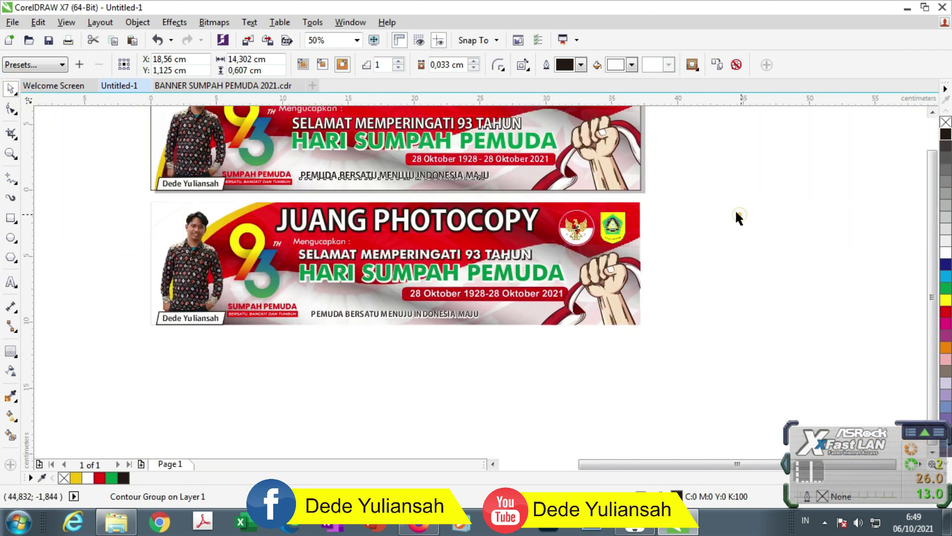
{"action": "left_click", "coordinate": [734, 211]}
{"action": "scroll", "coordinate": [550, 205], "scroll_direction": "down", "scroll_amount": 1}
{"action": "scroll", "coordinate": [561, 156], "scroll_direction": "up", "scroll_amount": 1}
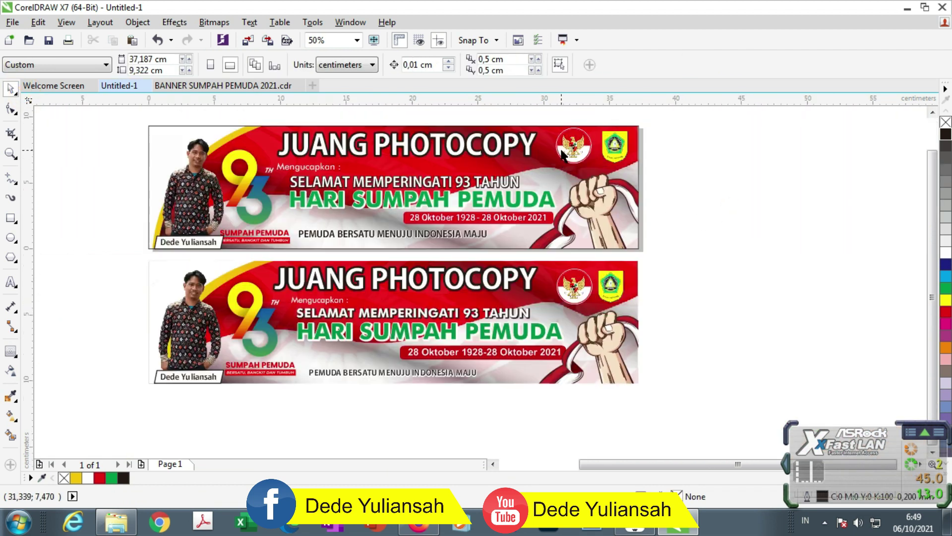
Shift the 93 Sumpah Pemuda logo about 0,14 cm upward in the new banner.
{"action": "left_click", "coordinate": [248, 188]}
{"action": "scroll", "coordinate": [237, 231], "scroll_direction": "up", "scroll_amount": 1}
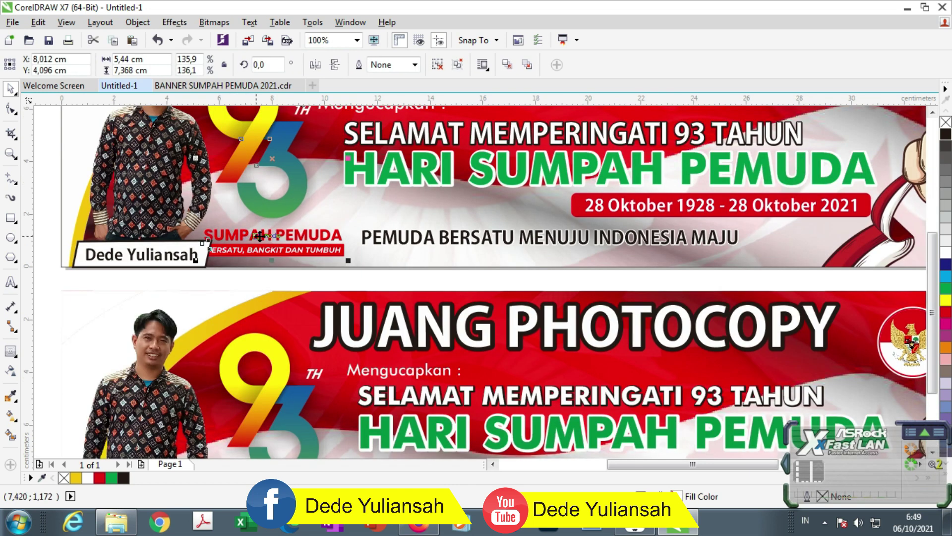
{"action": "left_click_drag", "start_coordinate": [271, 235], "coordinate": [271, 218]}
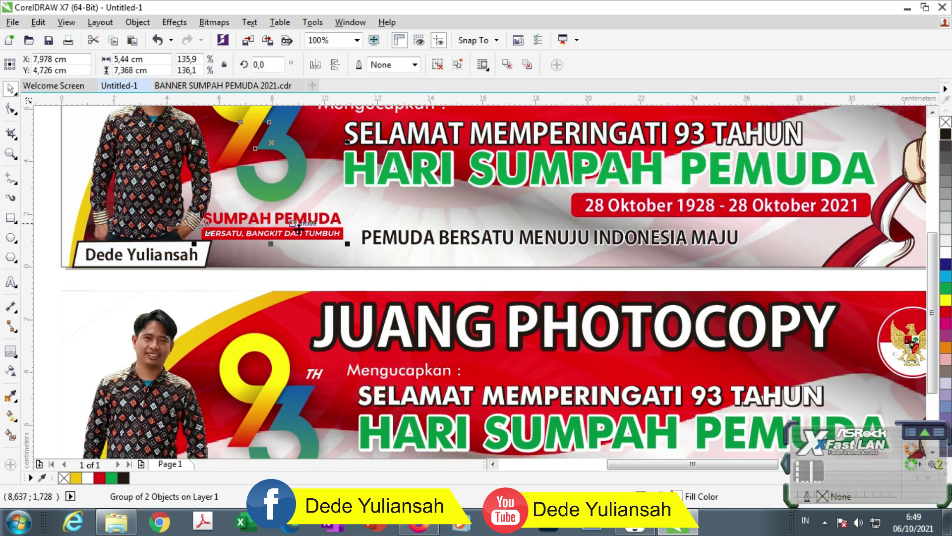
{"action": "scroll", "coordinate": [346, 243], "scroll_direction": "down", "scroll_amount": 1}
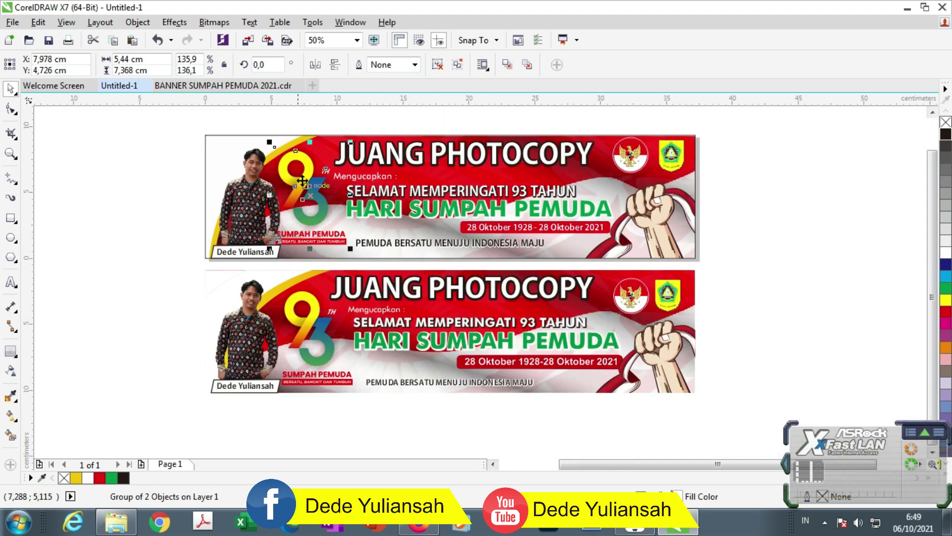
{"action": "scroll", "coordinate": [303, 179], "scroll_direction": "up", "scroll_amount": 1}
{"action": "left_click_drag", "start_coordinate": [303, 179], "coordinate": [310, 184]}
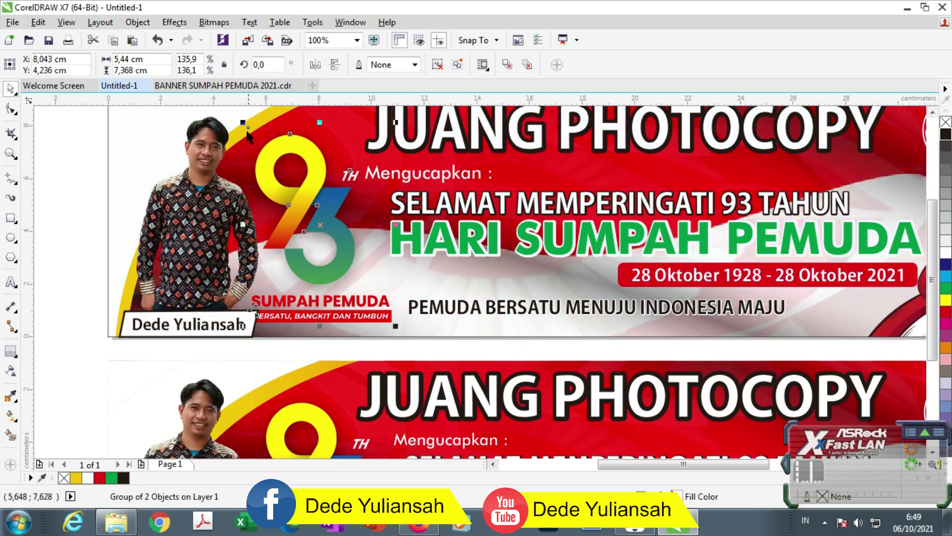
Shrink the 93 logo to about 4,8 × 6,5 cm and place it between the man's photo and the greeting texts.
{"action": "left_click_drag", "start_coordinate": [243, 123], "coordinate": [253, 134]}
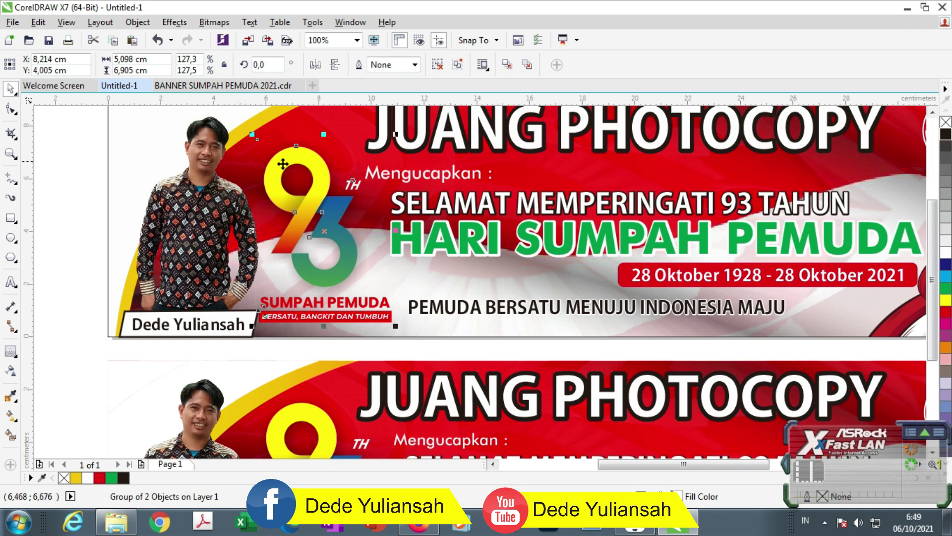
{"action": "left_click_drag", "start_coordinate": [393, 323], "coordinate": [387, 316]}
{"action": "mouse_move", "coordinate": [333, 238]}
{"action": "left_mouse_down"}
{"action": "mouse_move", "coordinate": [332, 227]}
{"action": "mouse_move", "coordinate": [345, 252]}
{"action": "left_mouse_up"}
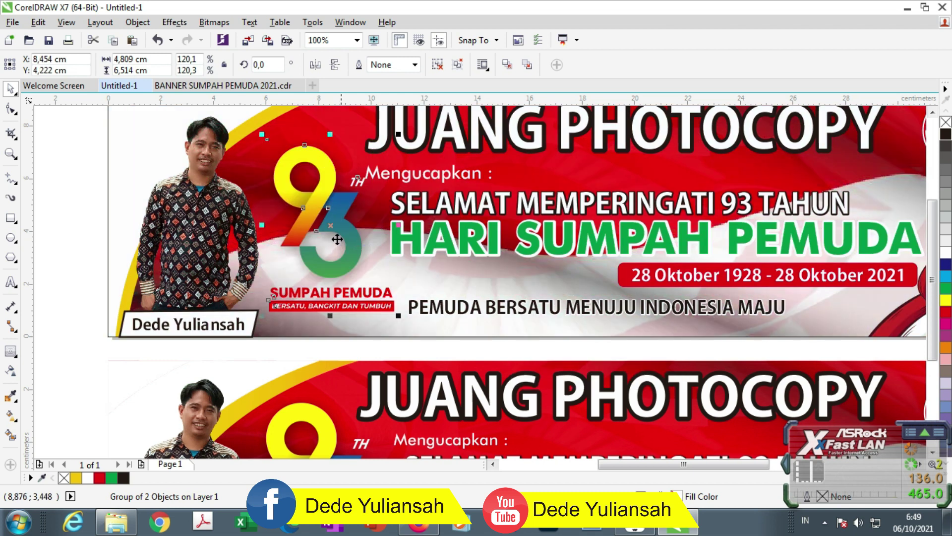
{"action": "scroll", "coordinate": [294, 157], "scroll_direction": "up", "scroll_amount": 1}
{"action": "left_click_drag", "start_coordinate": [294, 157], "coordinate": [285, 158]}
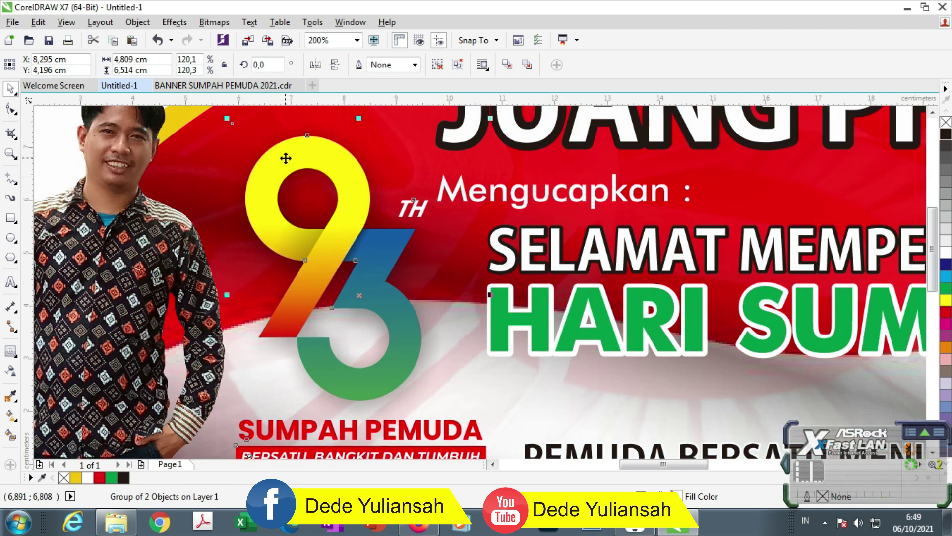
{"action": "scroll", "coordinate": [273, 133], "scroll_direction": "down", "scroll_amount": 2}
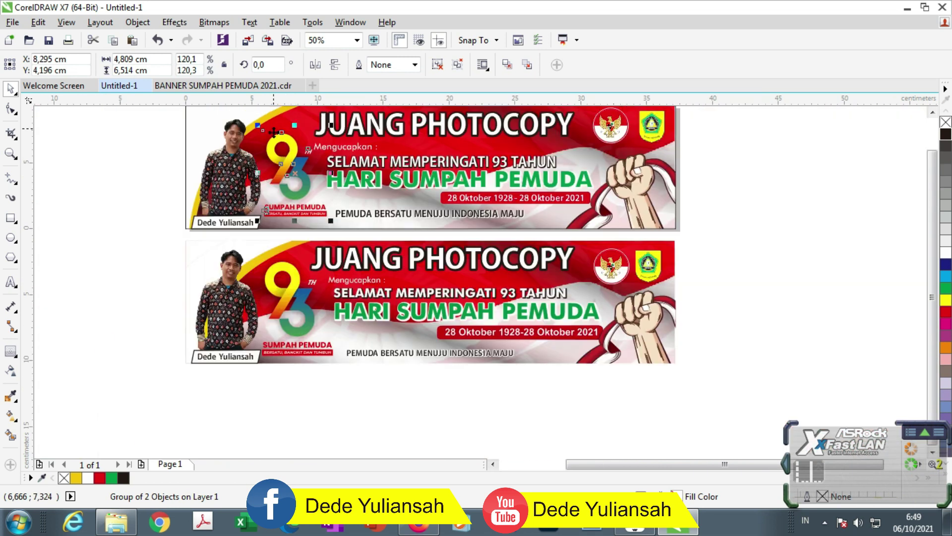
{"action": "left_click", "coordinate": [780, 255]}
{"action": "scroll", "coordinate": [267, 200], "scroll_direction": "down", "scroll_amount": 1}
{"action": "scroll", "coordinate": [314, 167], "scroll_direction": "up", "scroll_amount": 1}
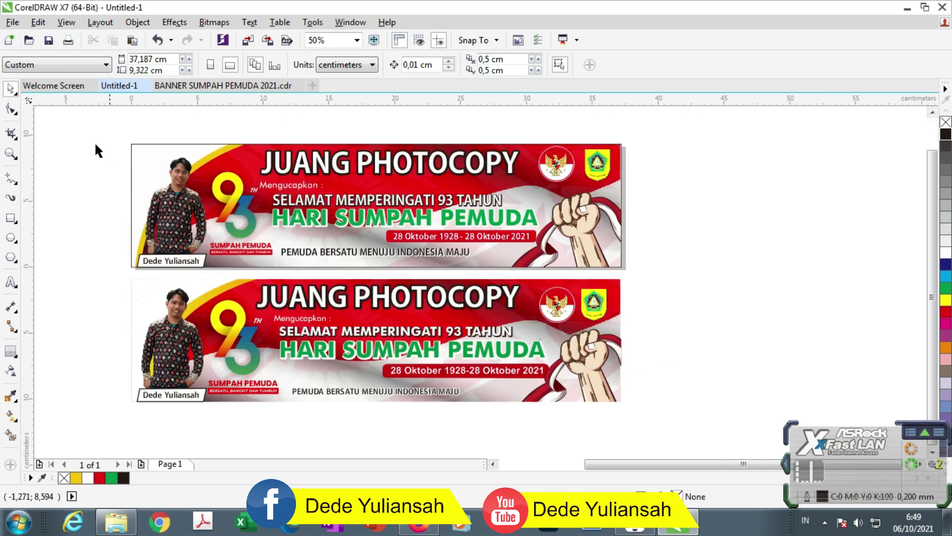
Enlarge the man's photo slightly outward from its upper-left corner in the new banner.
{"action": "left_click", "coordinate": [149, 160]}
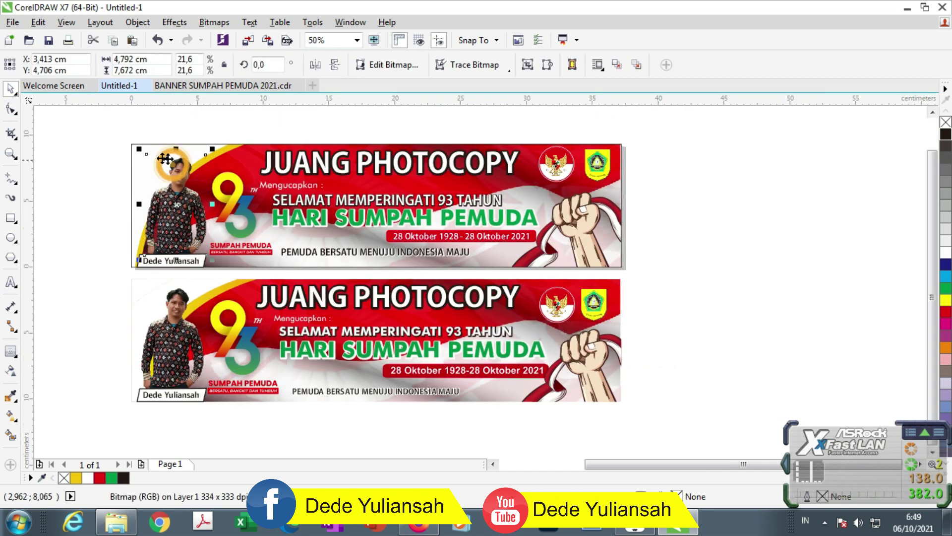
{"action": "scroll", "coordinate": [147, 159], "scroll_direction": "up", "scroll_amount": 1}
{"action": "left_click_drag", "start_coordinate": [137, 150], "coordinate": [132, 140]}
{"action": "scroll", "coordinate": [285, 144], "scroll_direction": "down", "scroll_amount": 1}
{"action": "left_click", "coordinate": [308, 117]}
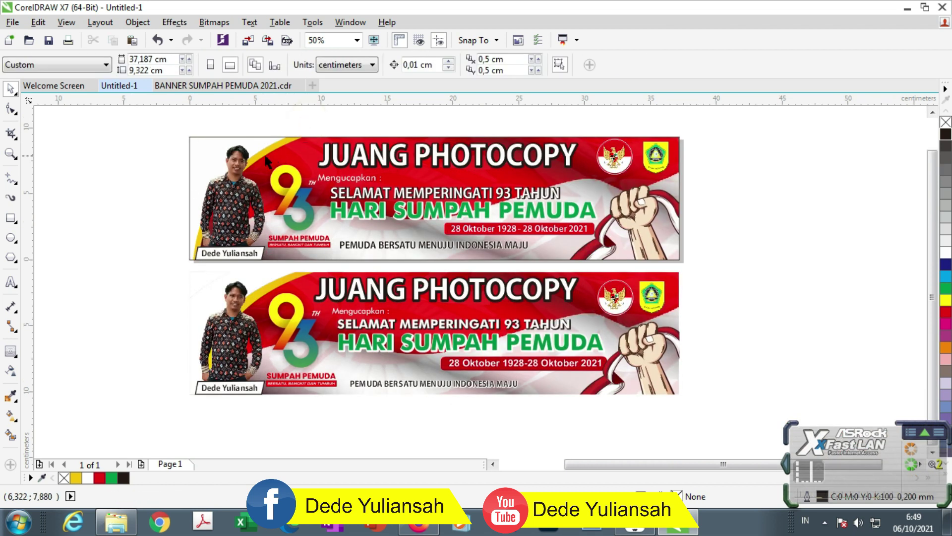
Add the title text "DESAIN SPANDUK HARI SUMPAH PEMUDA" in the empty area above the new banner.
{"action": "left_click", "coordinate": [11, 281]}
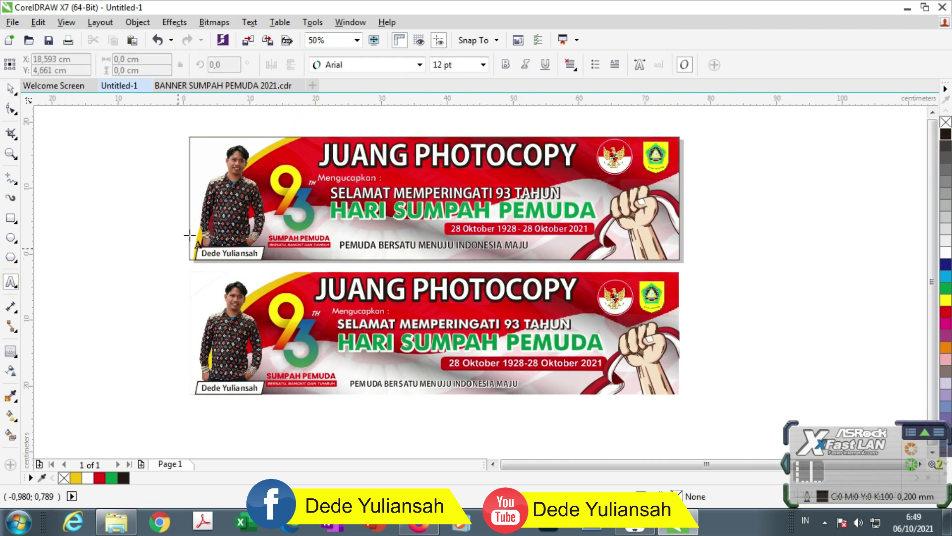
{"action": "scroll", "coordinate": [249, 180], "scroll_direction": "down", "scroll_amount": 1}
{"action": "scroll", "coordinate": [220, 193], "scroll_direction": "up", "scroll_amount": 1}
{"action": "left_click", "coordinate": [220, 192]}
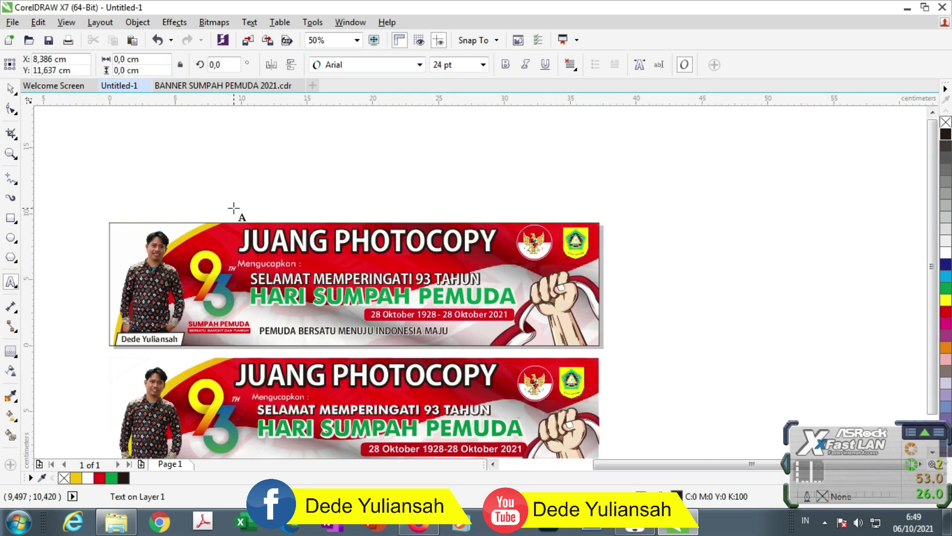
{"action": "type", "text": "DESAIN SPANDUK"}
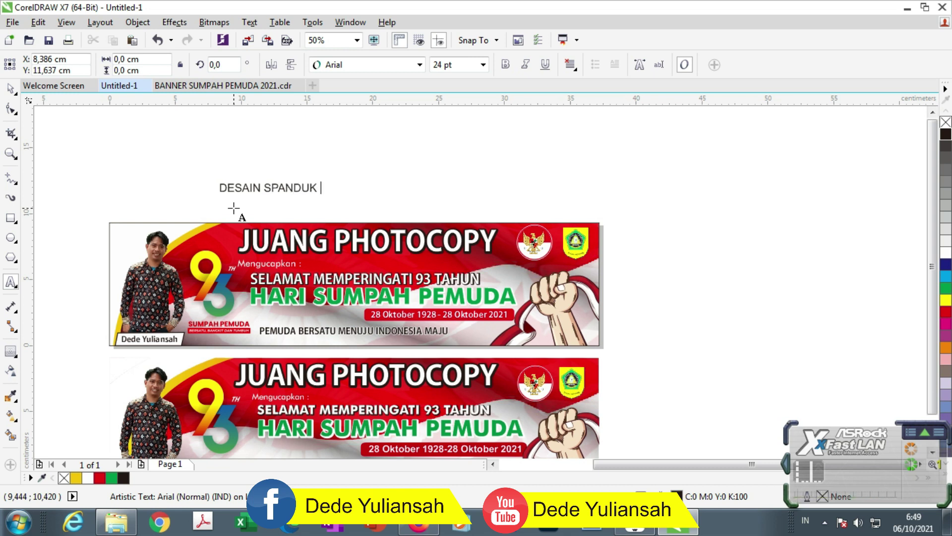
{"action": "type", "text": "MPAH PEMUDA"}
{"action": "left_click", "coordinate": [10, 88]}
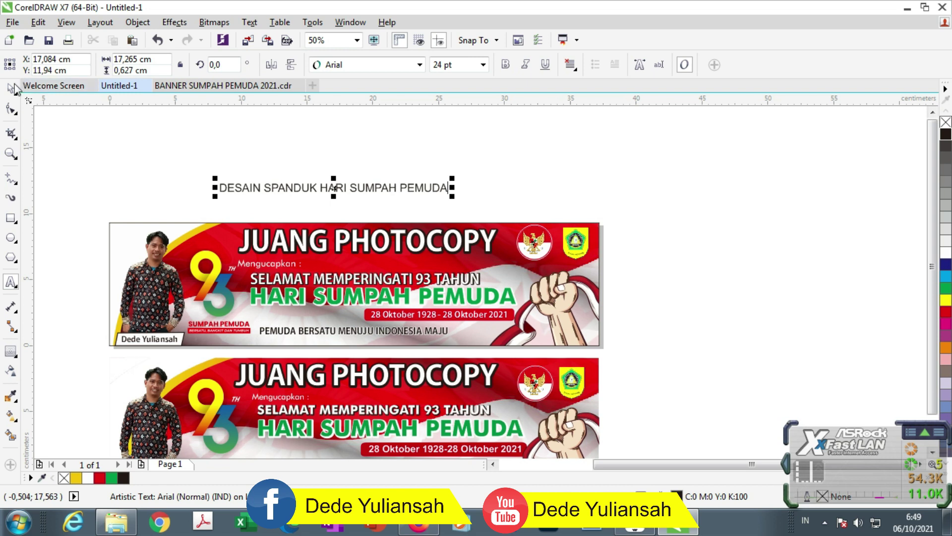
Enlarge the title to about 27 cm wide and place it just above the banner.
{"action": "left_click_drag", "start_coordinate": [452, 196], "coordinate": [518, 200]}
{"action": "left_click_drag", "start_coordinate": [402, 185], "coordinate": [413, 197]}
{"action": "left_click", "coordinate": [668, 260]}
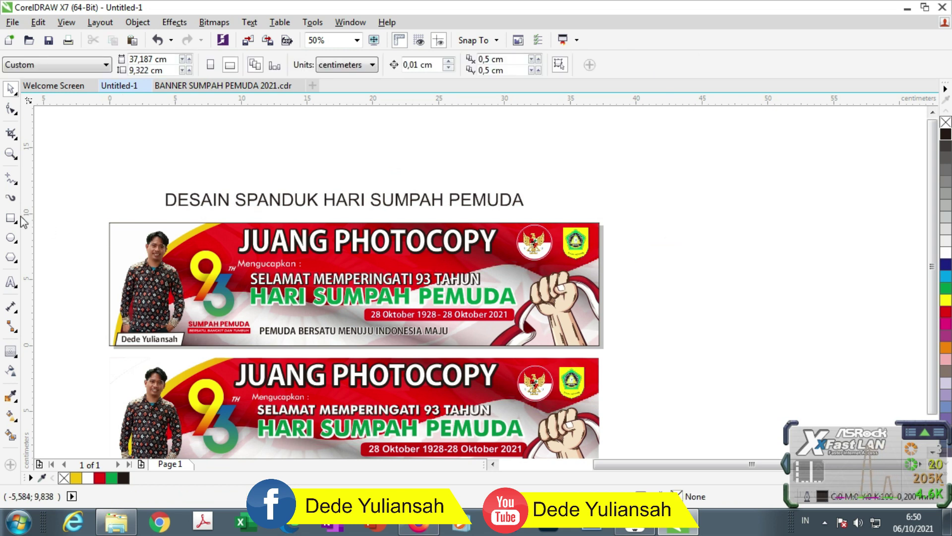
{"action": "left_click", "coordinate": [11, 155]}
{"action": "right_click", "coordinate": [236, 232]}
{"action": "left_click_drag", "start_coordinate": [162, 226], "coordinate": [439, 374]}
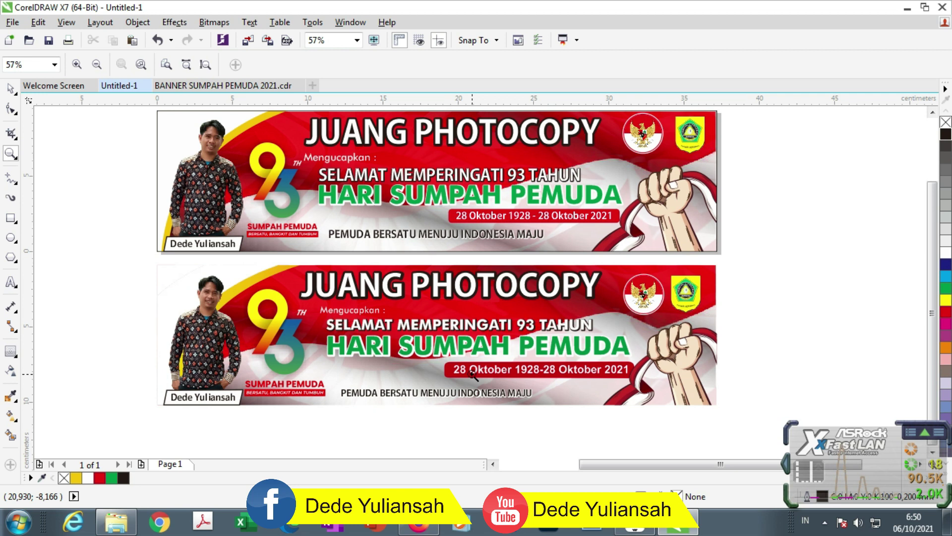